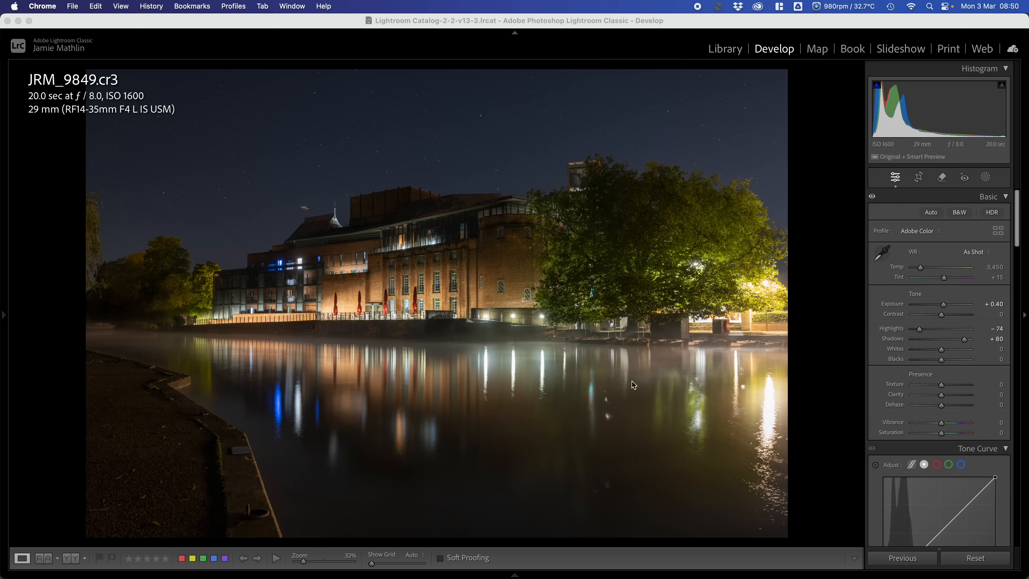
- Apply the Adaptive Color profile to the reset night photo, and set Highlights to −100 and Shadows to +100
click(983, 557)
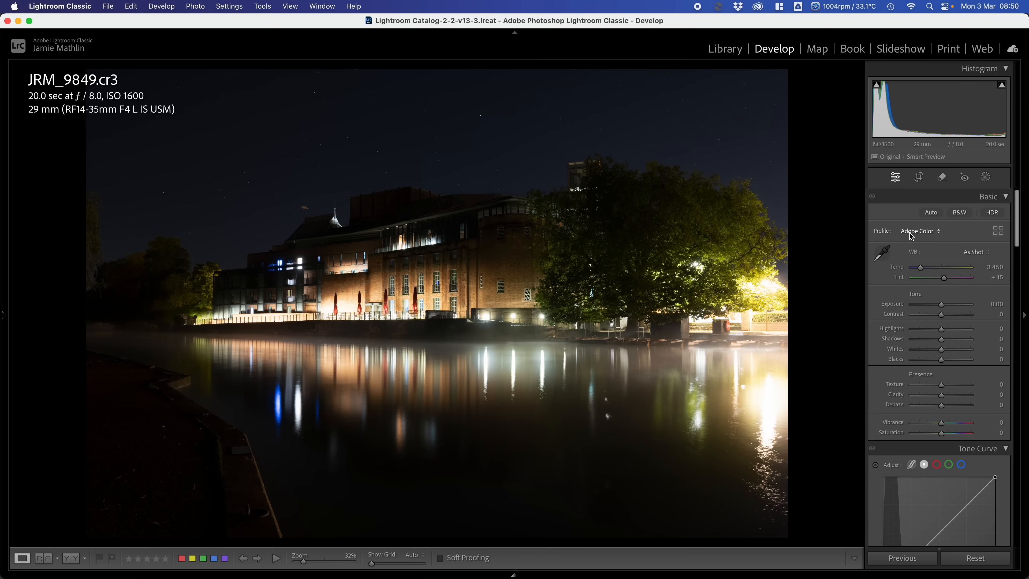
click(929, 235)
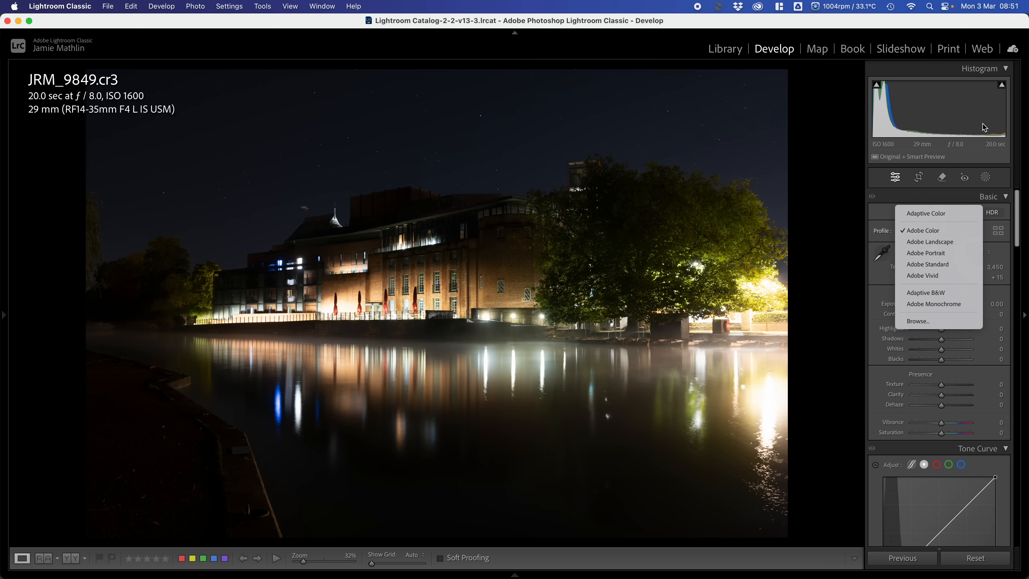
click(922, 217)
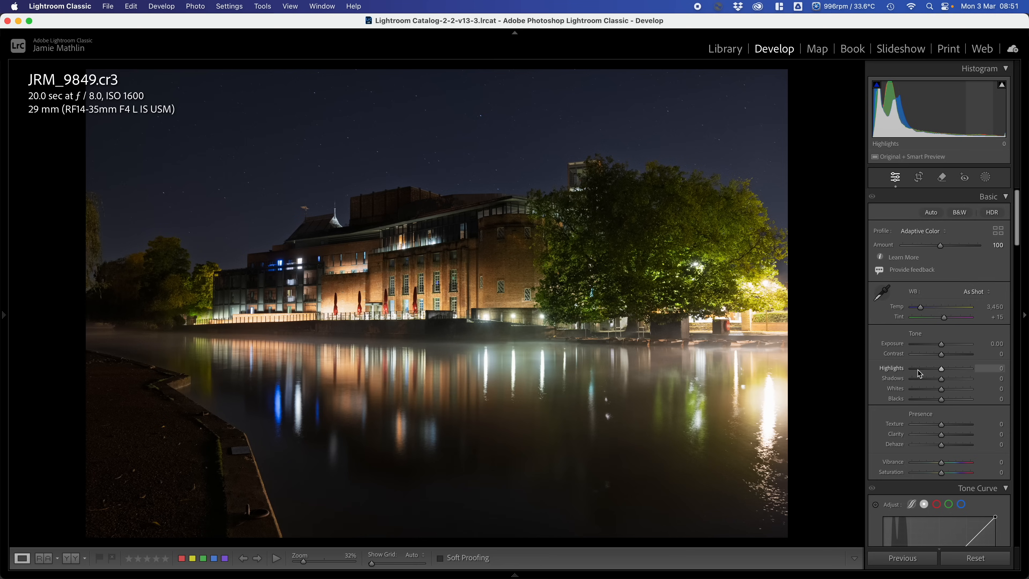
drag(920, 373, 989, 387)
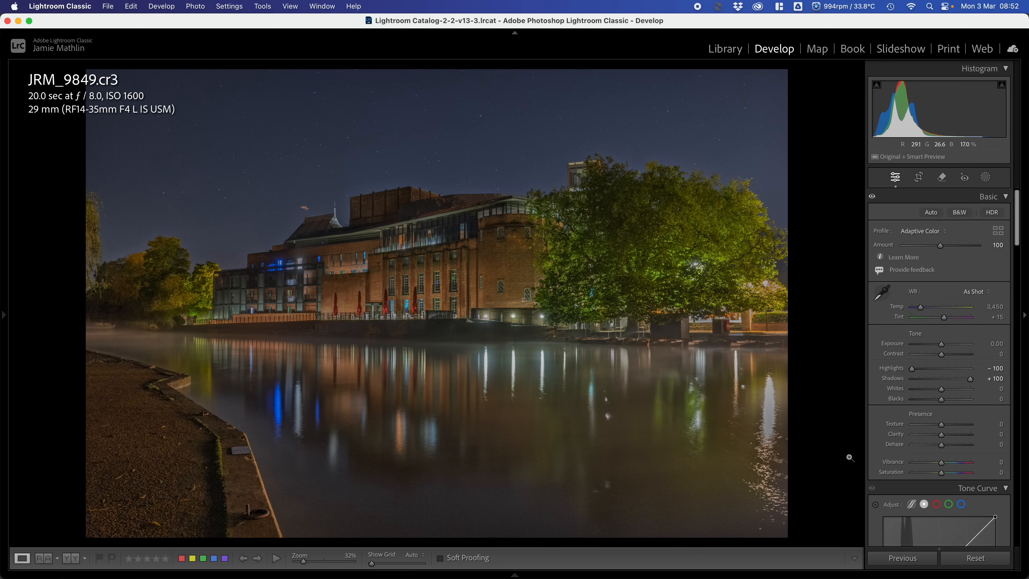
- Reset the photo's develop settings and create a virtual copy of it
click(972, 558)
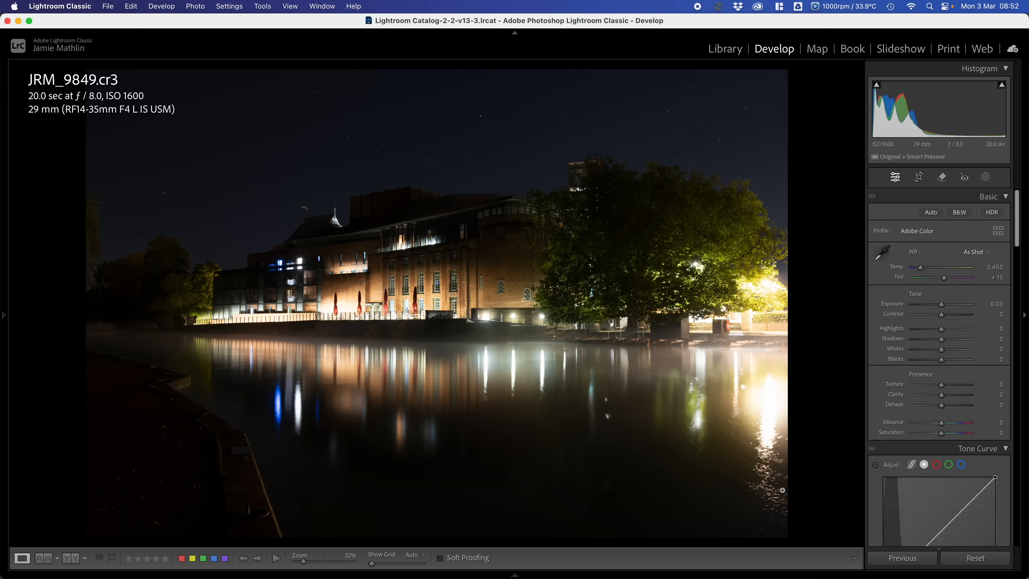
right_click(490, 366)
mouse_move(550, 297)
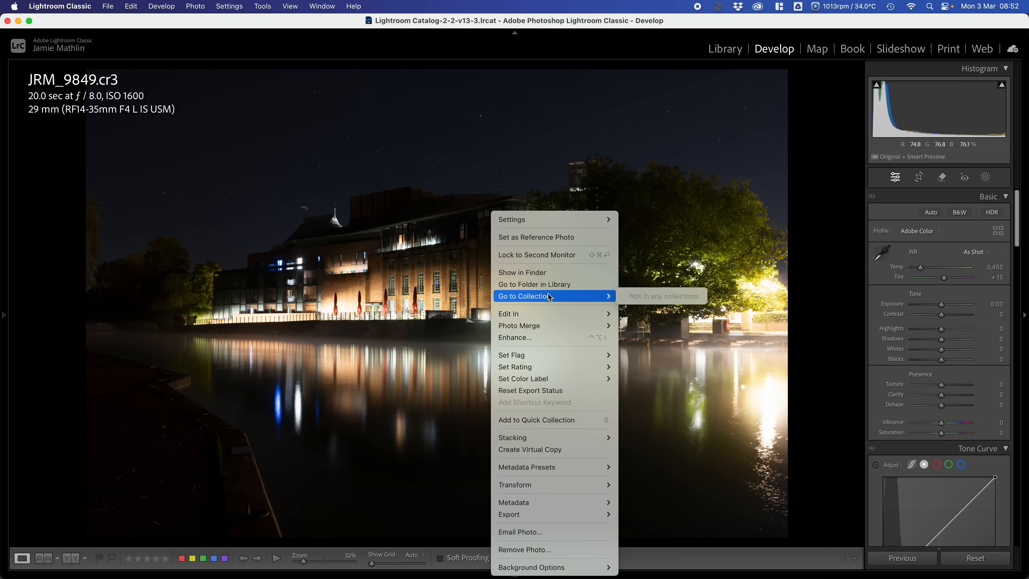
click(546, 450)
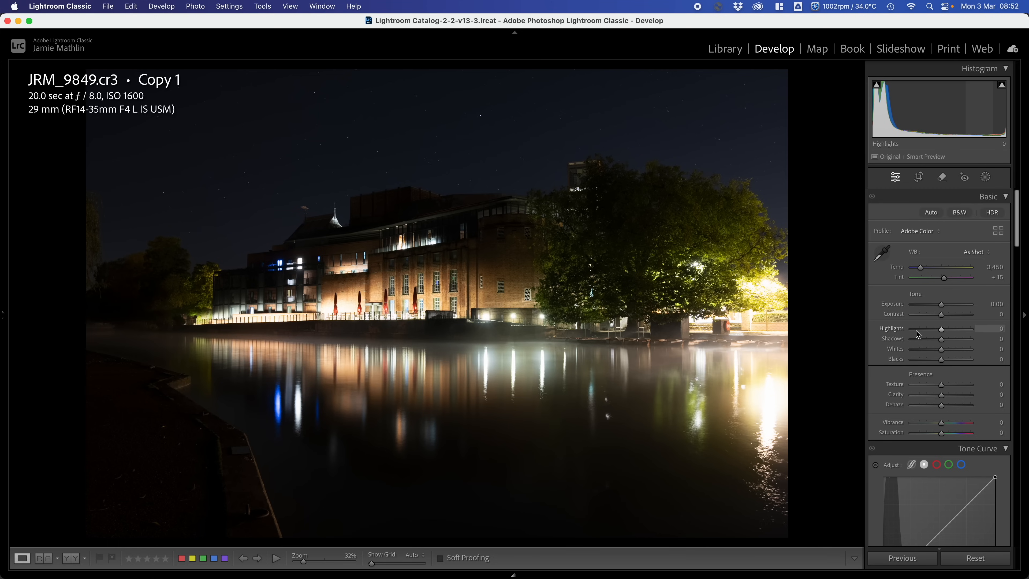
- On the virtual copy, set Highlights to −100 and Shadows to +100 before applying the Adaptive Color profile
drag(918, 334, 972, 340)
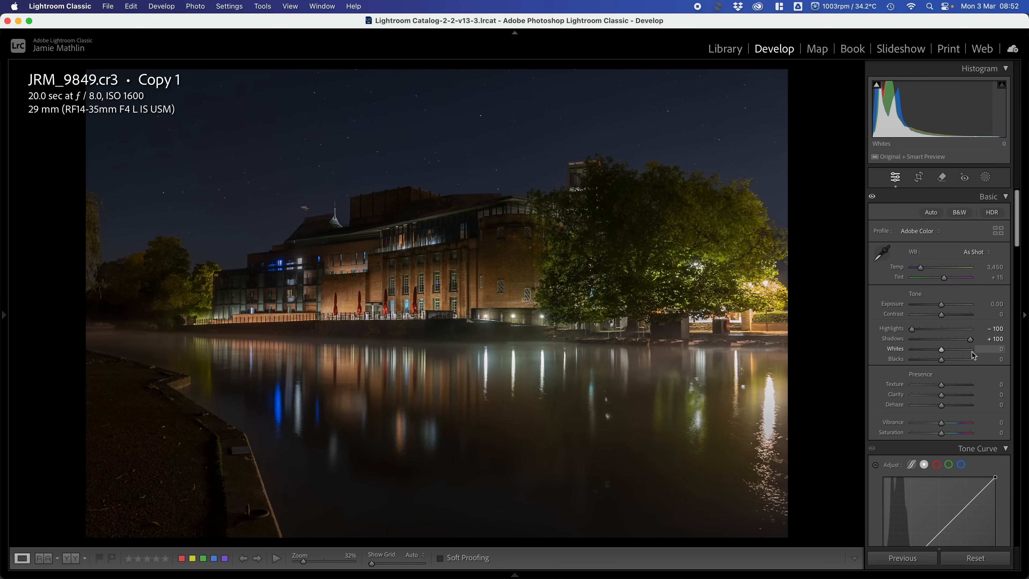
click(933, 234)
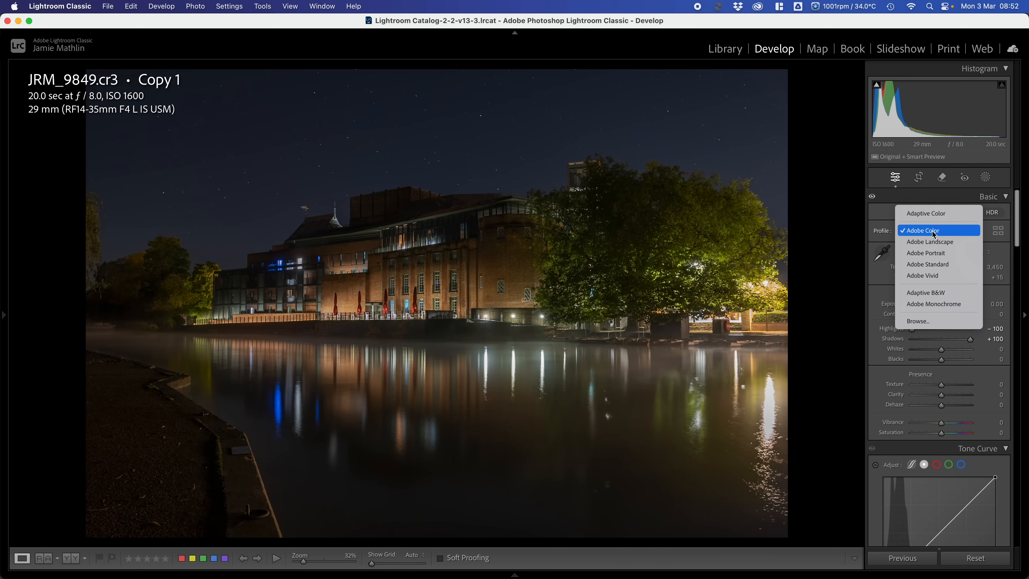
click(932, 214)
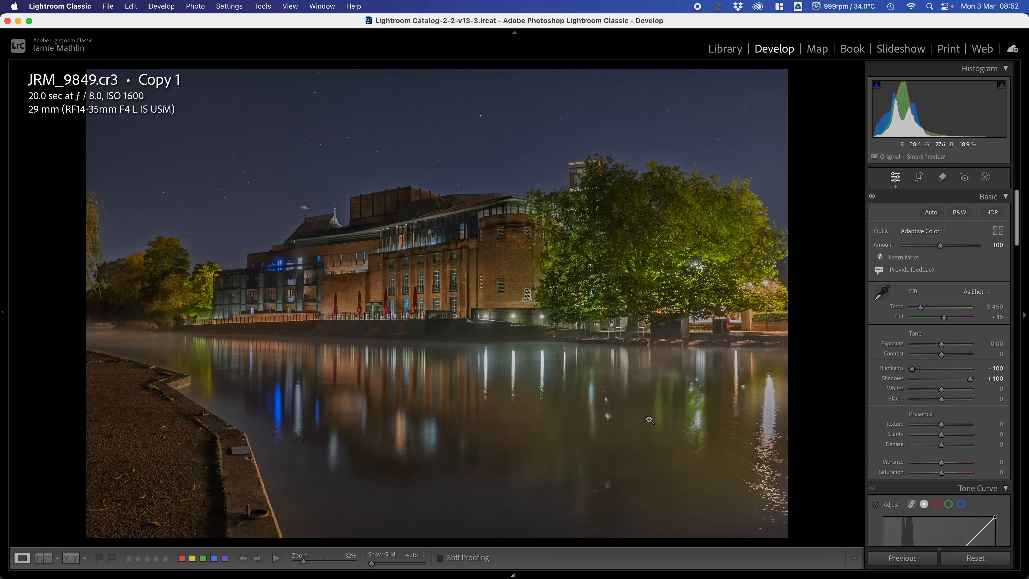
- On the original photo, apply the Adaptive Color profile before setting Highlights to −100 and Shadows to +100
key(Left)
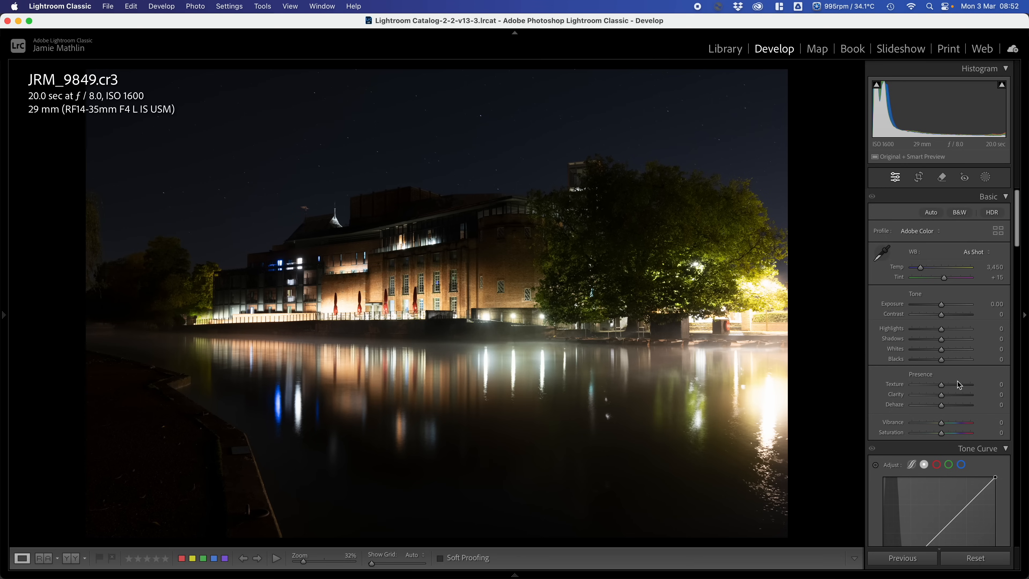
click(925, 231)
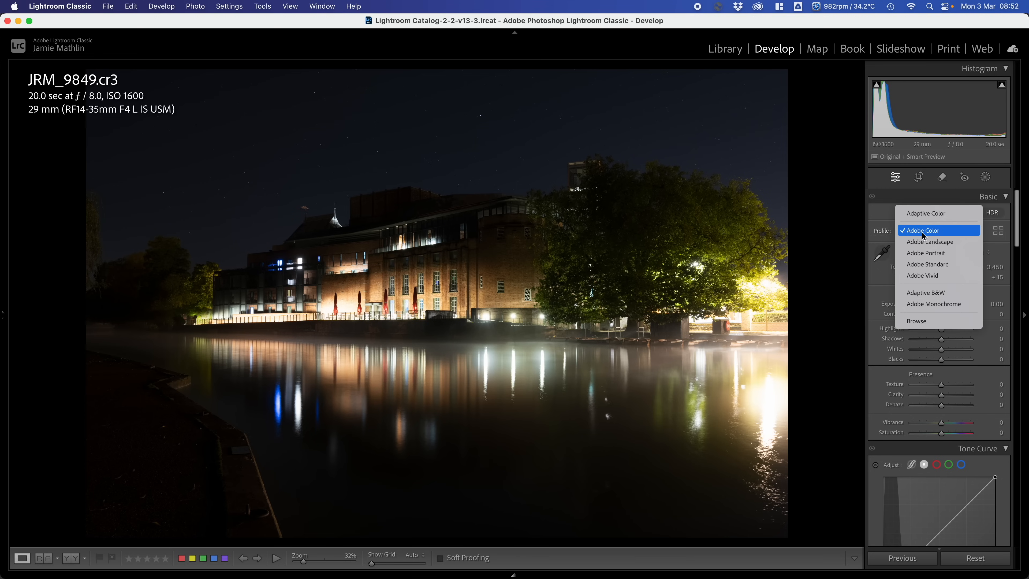
click(929, 216)
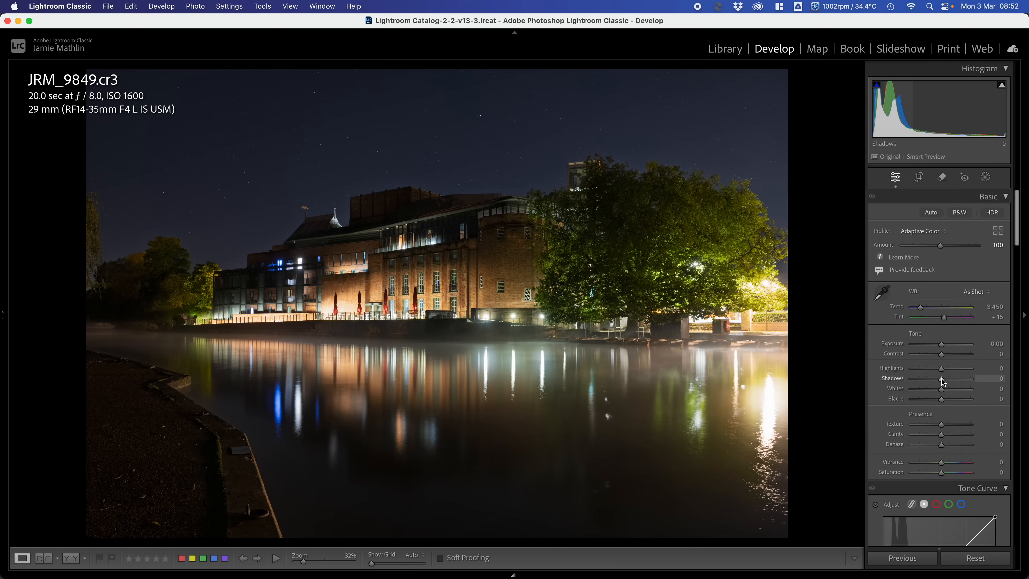
drag(942, 369, 1014, 388)
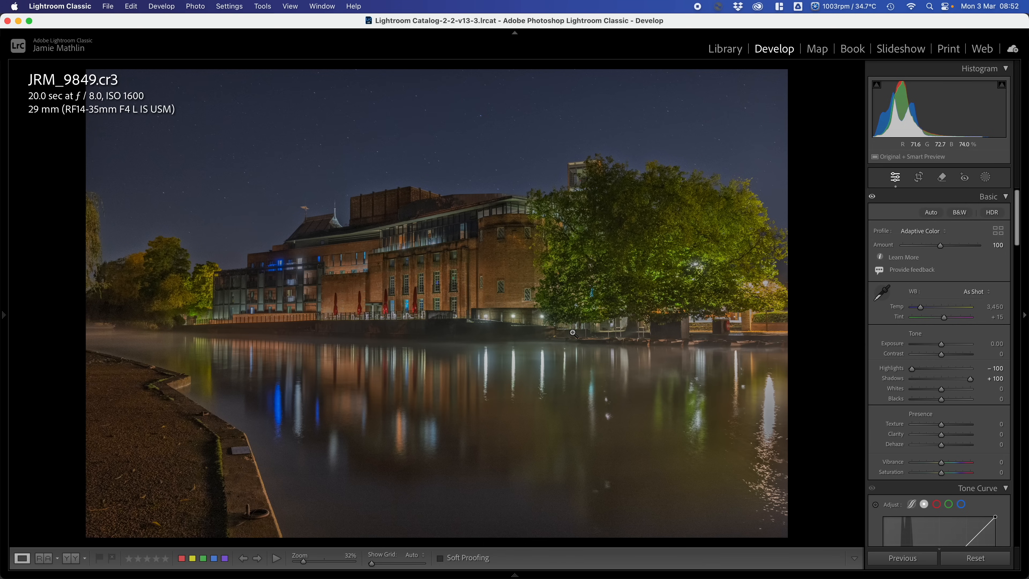
- Compare the original and the virtual copy by switching back and forth between the two photos
key(Right)
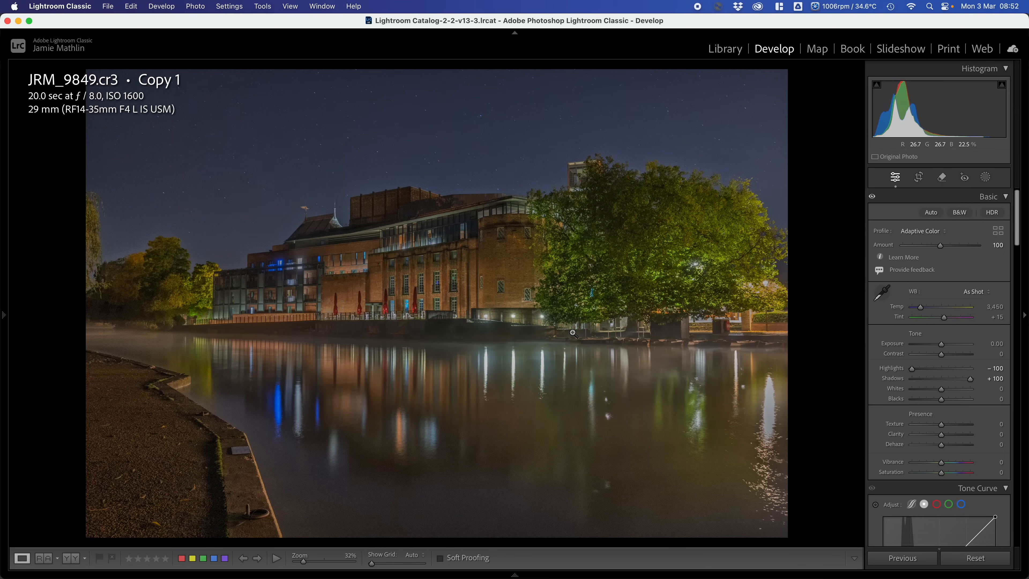
key(Left)
key(Right)
key(Left)
key(Right)
key(Left)
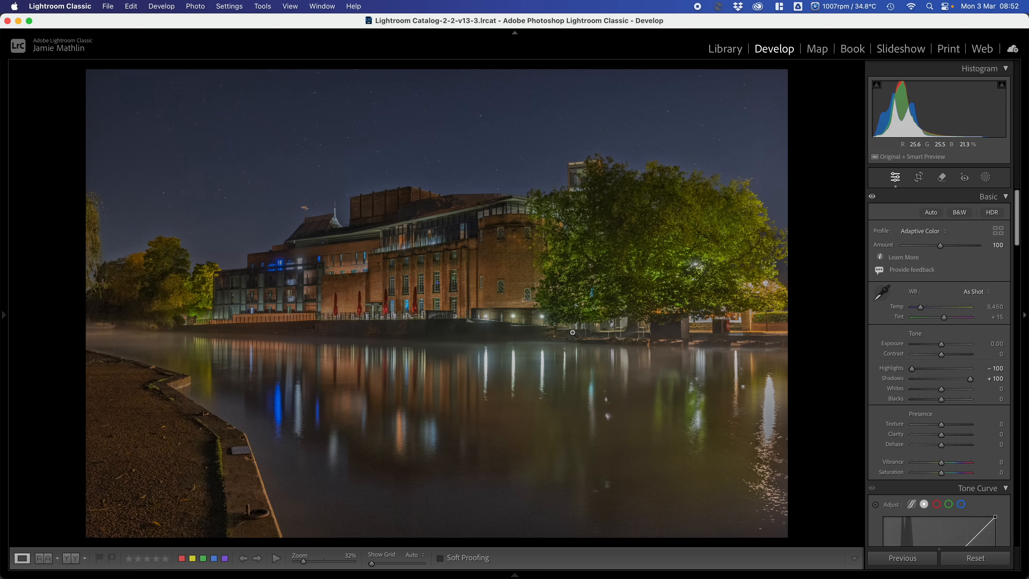
key(Right)
key(Left)
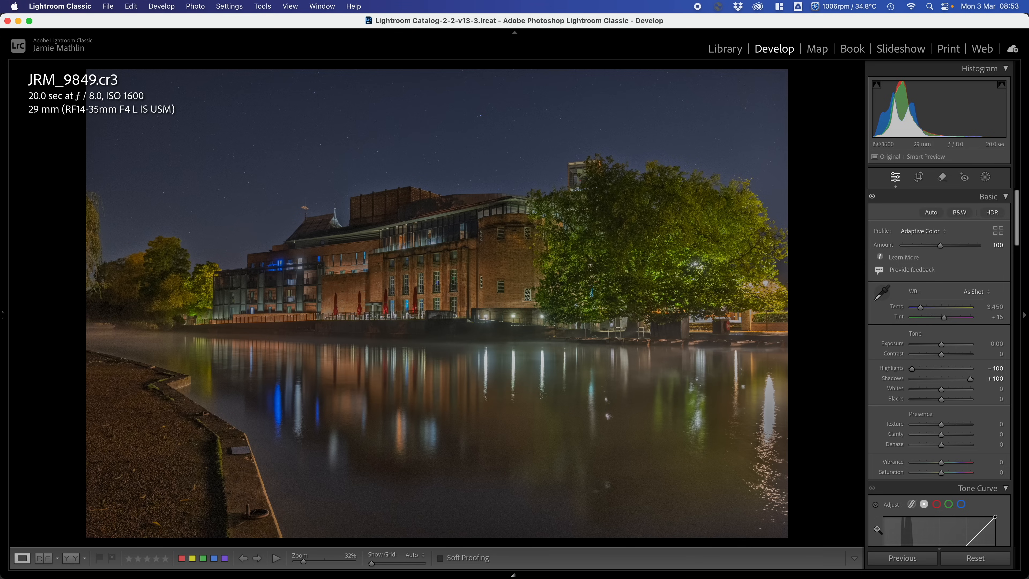
- Reset the original photo's develop settings and open the virtual copy
click(980, 557)
mouse_move(541, 576)
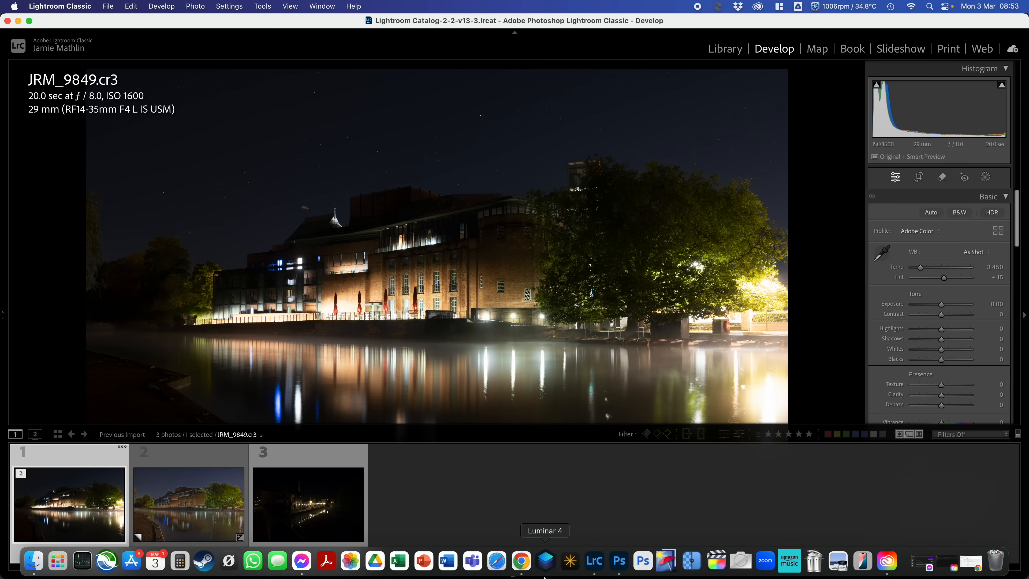
click(197, 504)
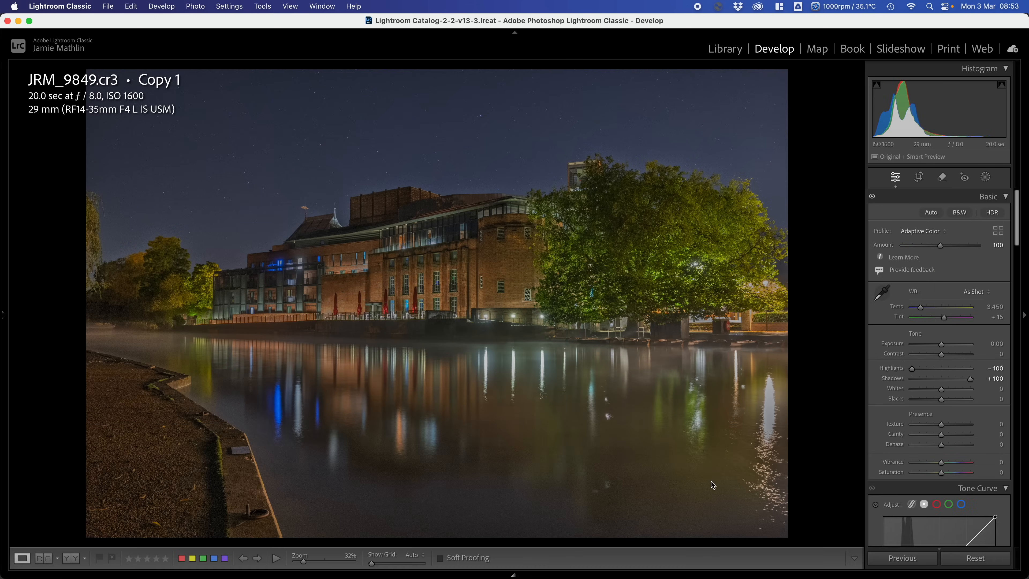
- Reset the virtual copy and set Highlights to −66, Shadows to +72 and Exposure to +0.35
click(979, 563)
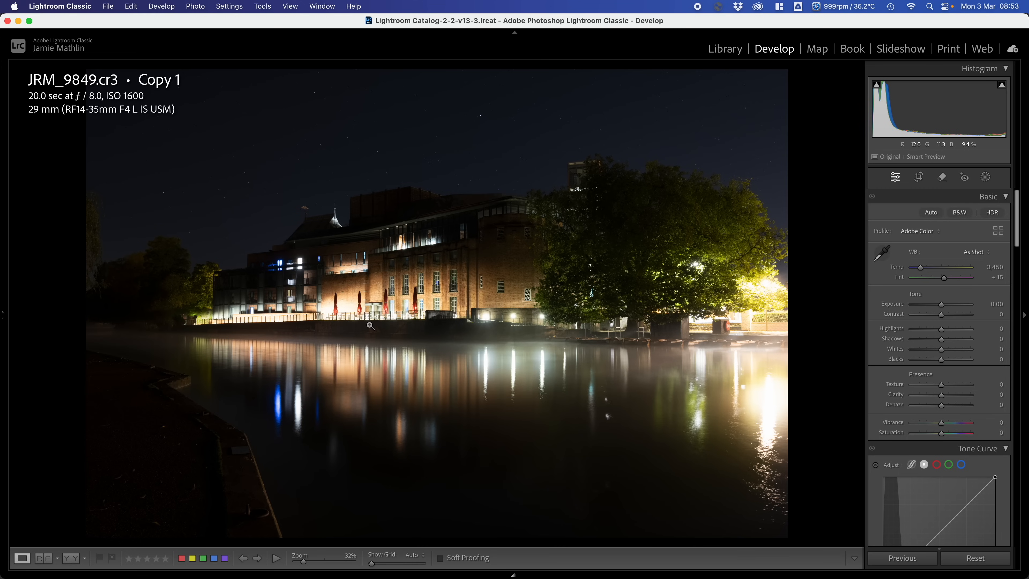
drag(931, 334, 964, 345)
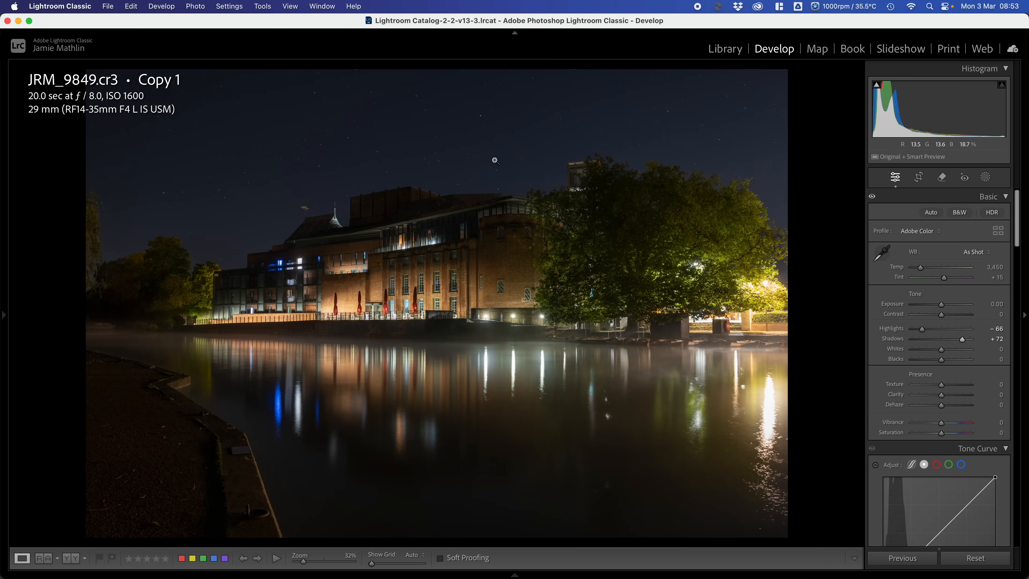
drag(941, 304, 945, 309)
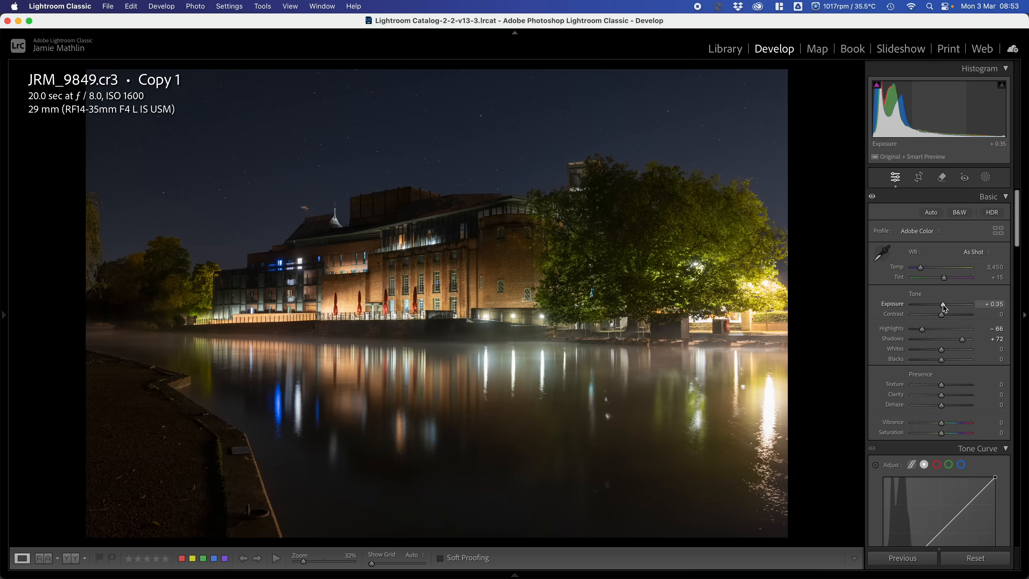
- Apply the Adaptive Color profile to the virtual copy, and set Shadows to +40 and Highlights to −71
click(915, 234)
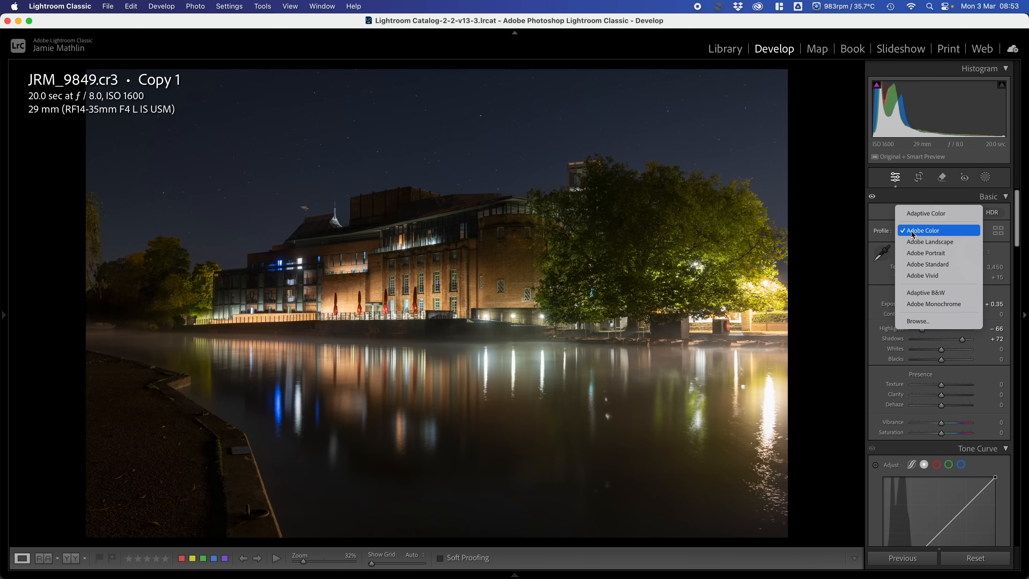
click(922, 214)
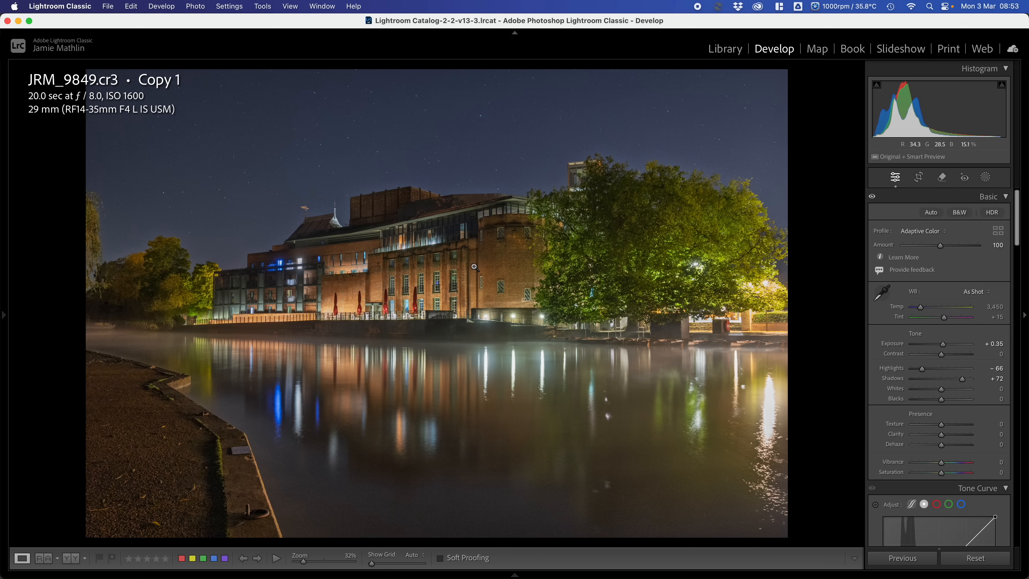
drag(962, 379, 921, 372)
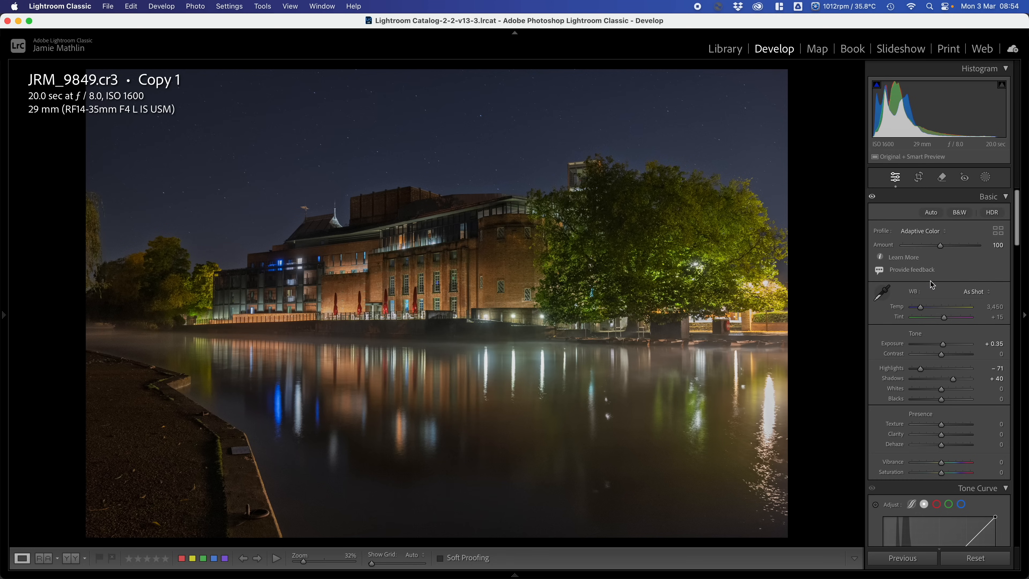
- Sample a muted blue tone in the photo as a Point Color, with Hue Shift 21 and Sat. Shift −23
scroll(932, 285, down, 10)
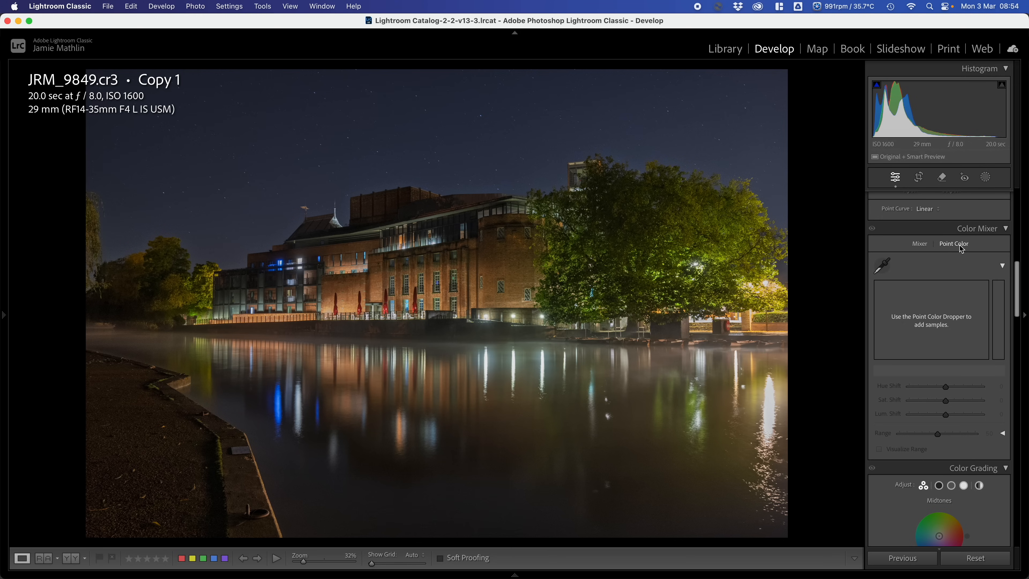
click(882, 265)
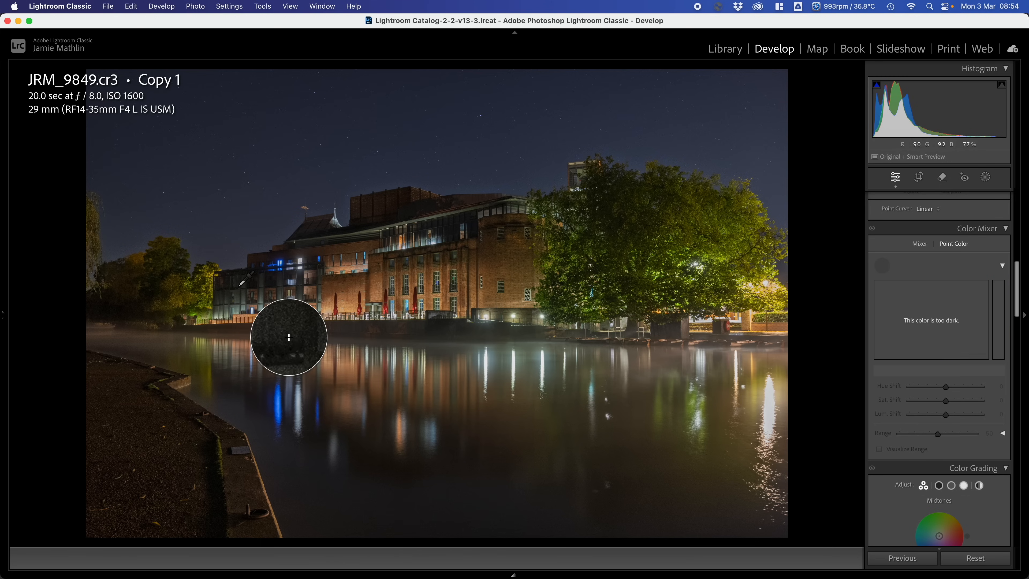
click(294, 276)
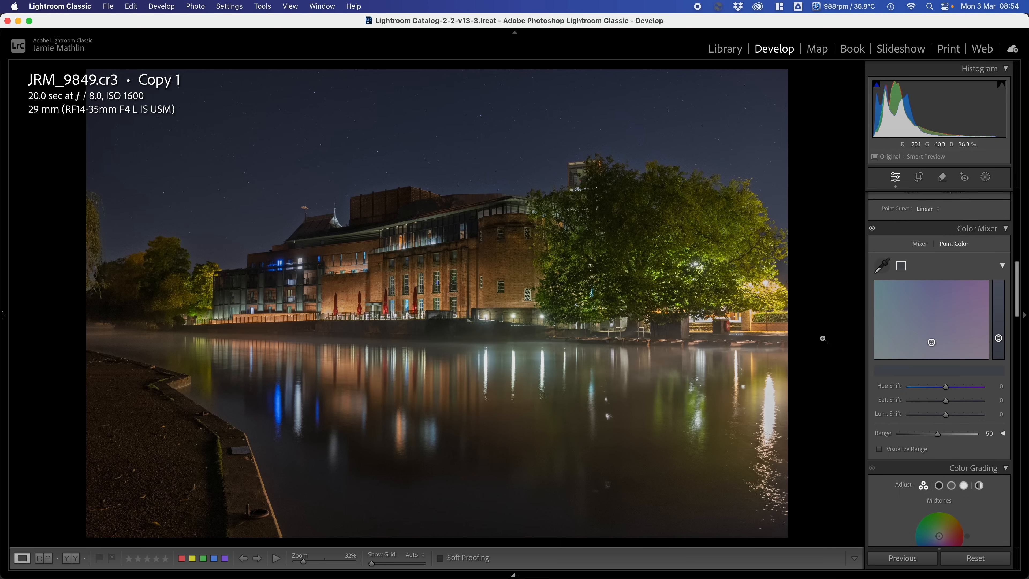
scroll(956, 414, down, 2)
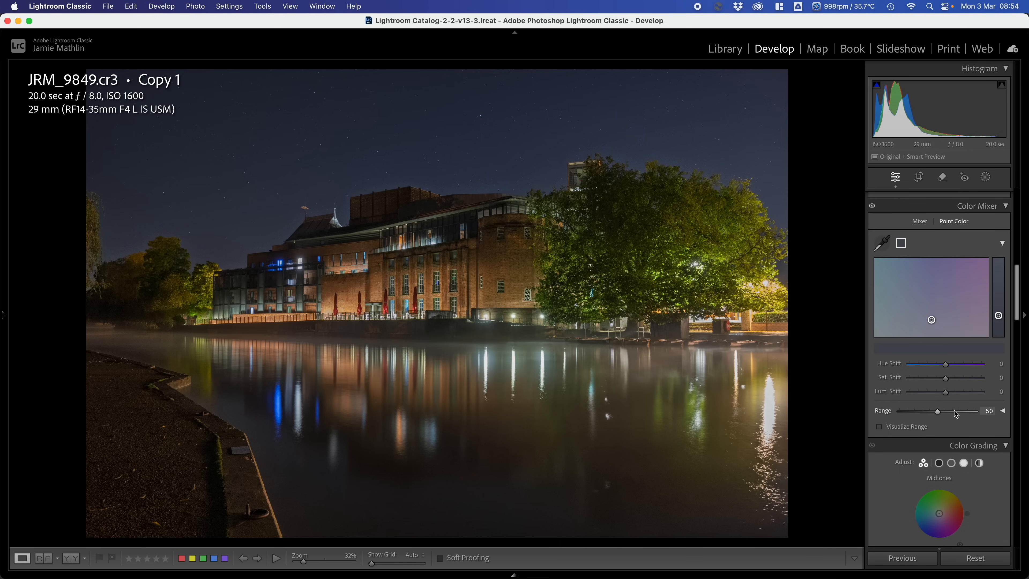
click(955, 365)
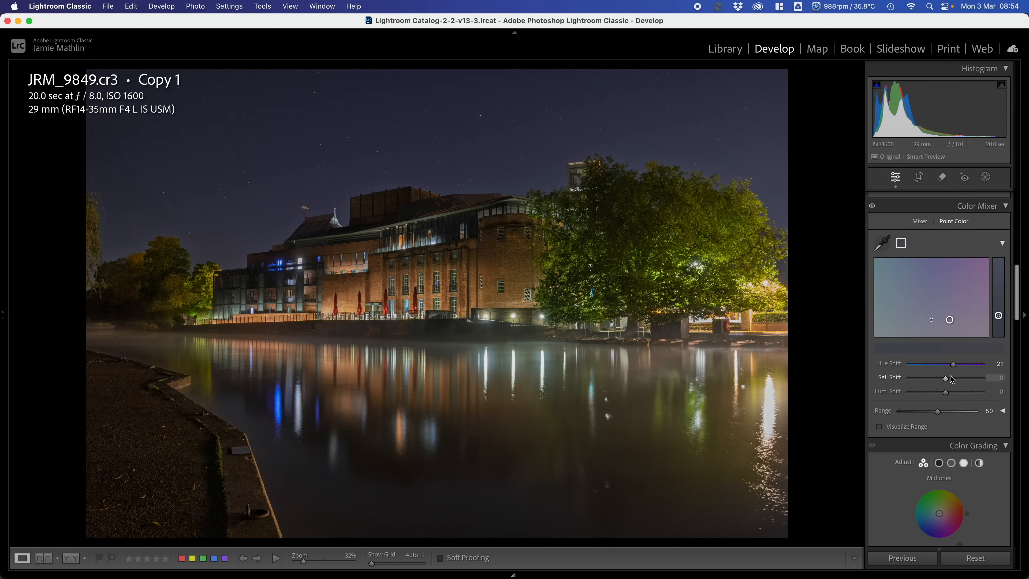
click(937, 379)
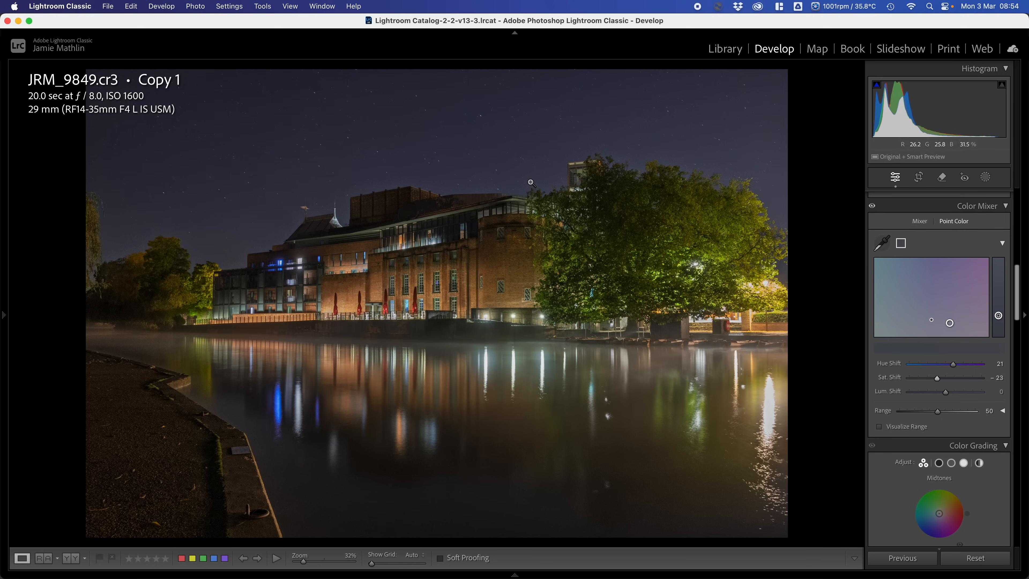
- Add a second Point Color sample from the brown tones beneath the large tree and set its Hue Shift to 21
click(882, 243)
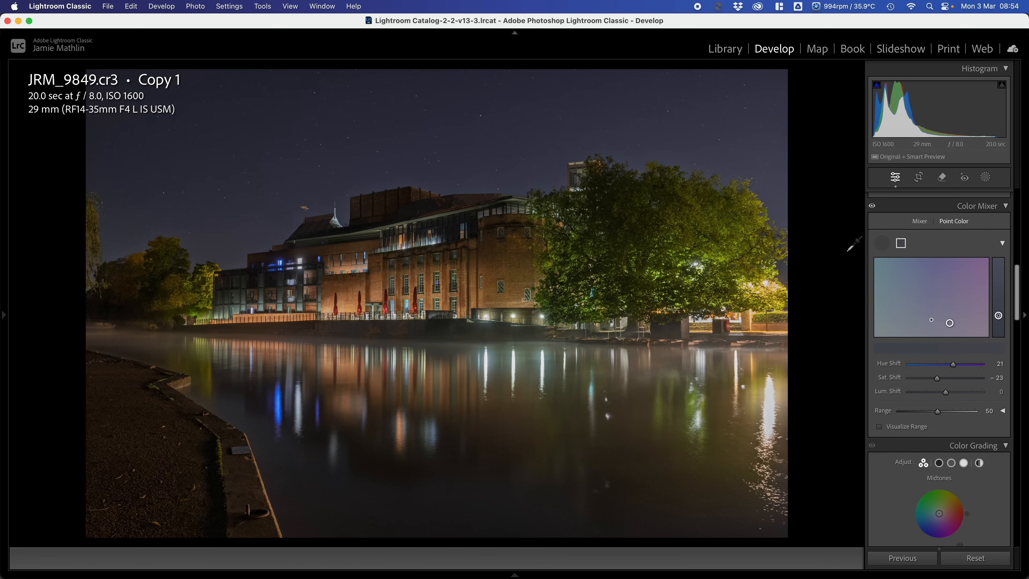
click(718, 331)
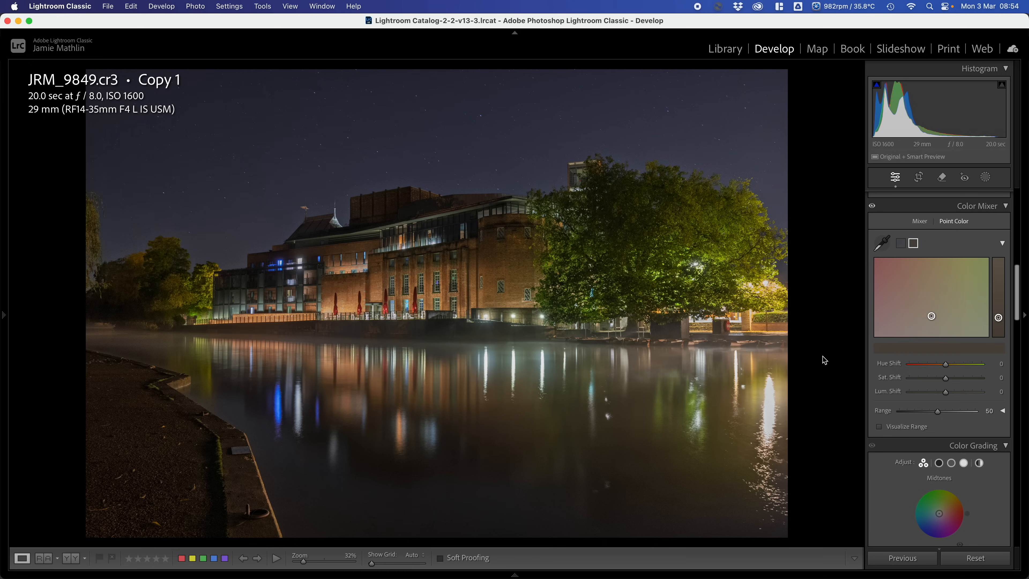
click(953, 365)
mouse_move(4, 313)
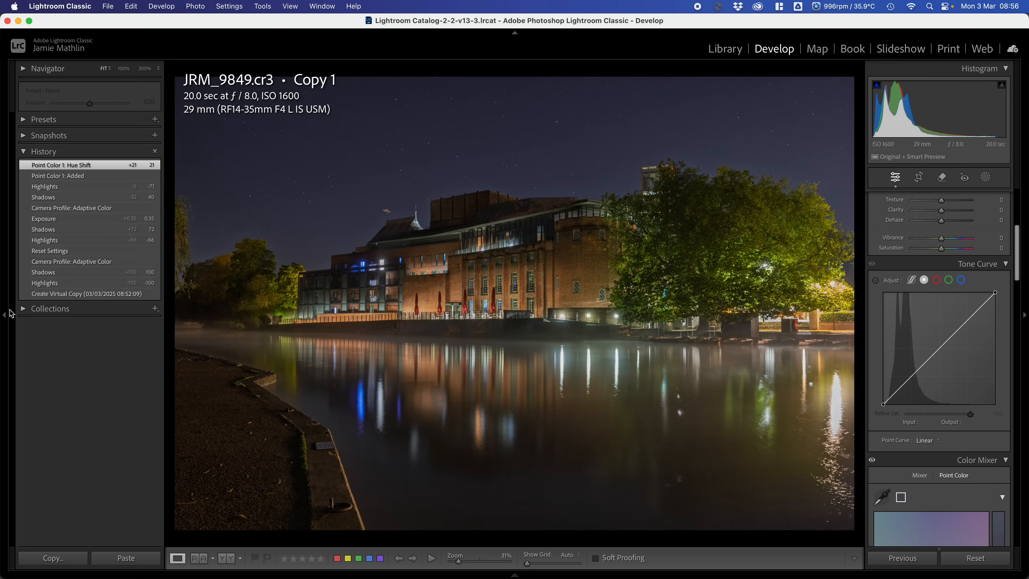
- Hide the side panel holding the edit history and try the Adaptive Color profile at Amount 171, followed by 43
click(5, 318)
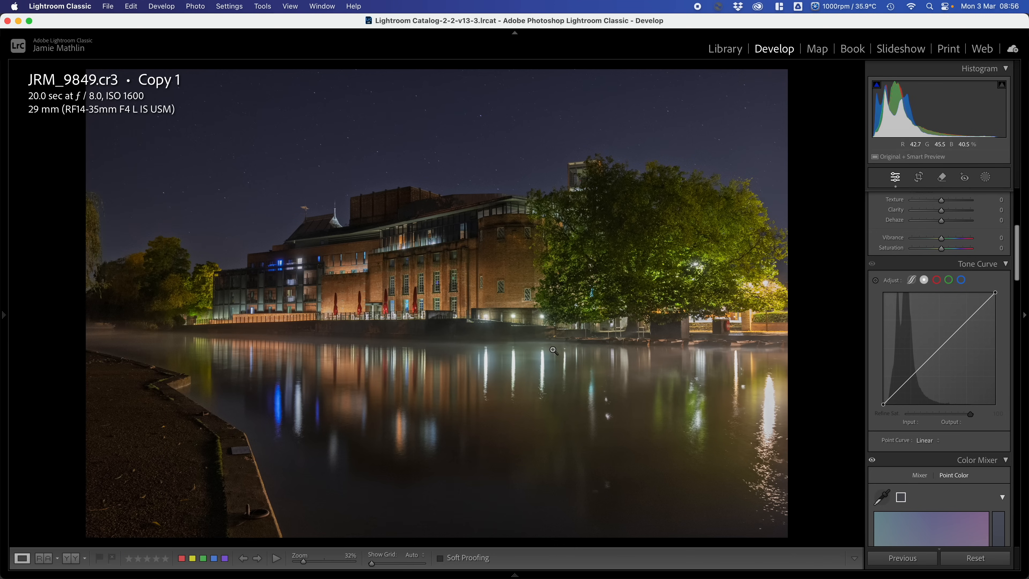
scroll(916, 352, up, 5)
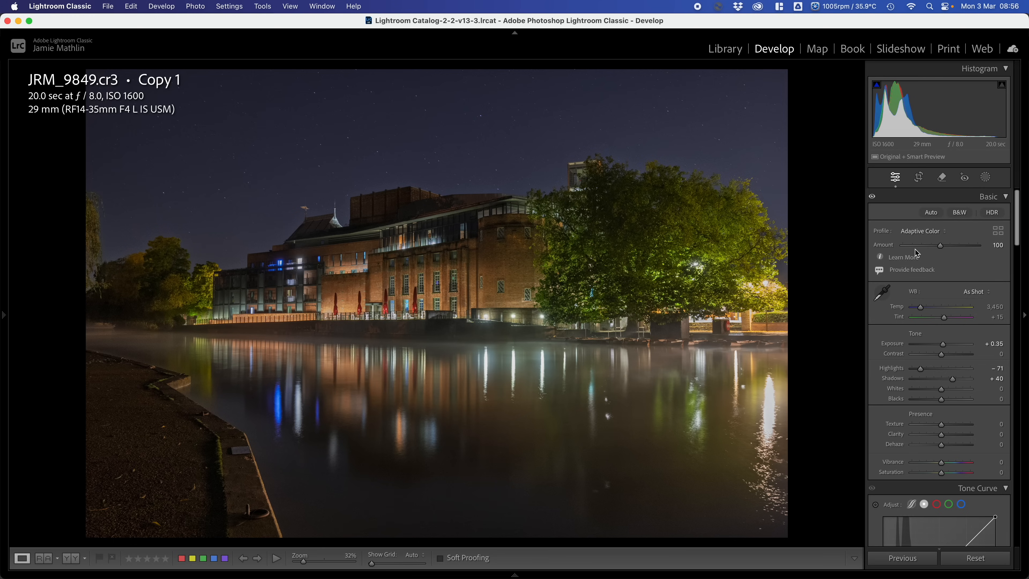
drag(940, 247, 968, 252)
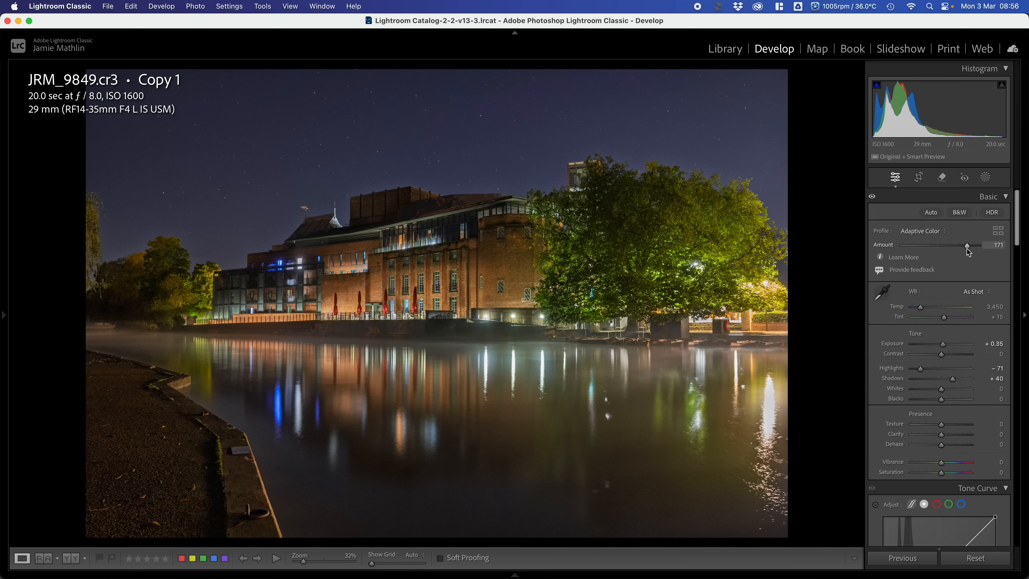
drag(969, 252, 921, 255)
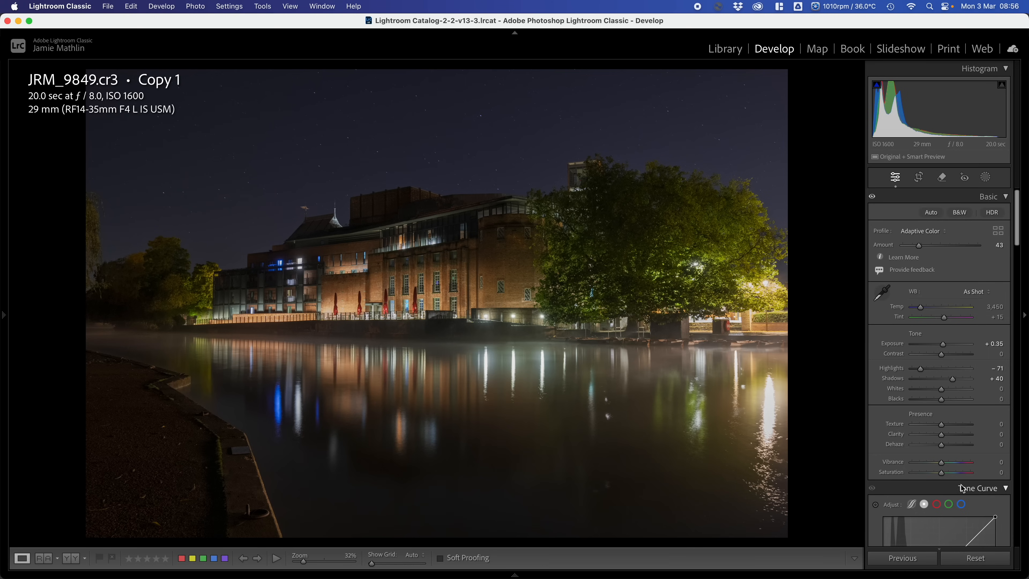
- Reset all edits on the virtual copy, create a denoised DNG with Denoise Amount 50, and check the sky up close
click(973, 565)
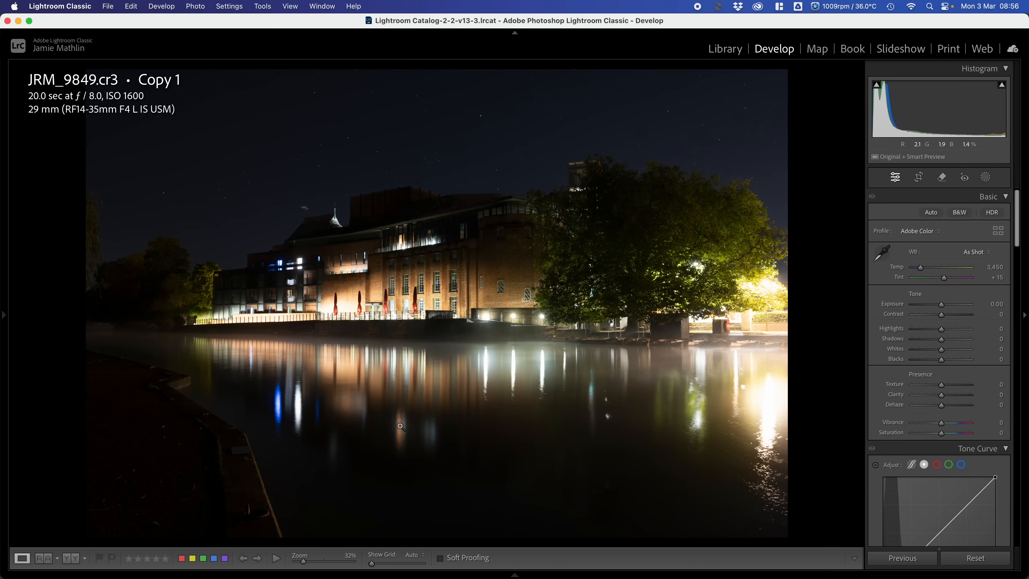
scroll(937, 342, down, 5)
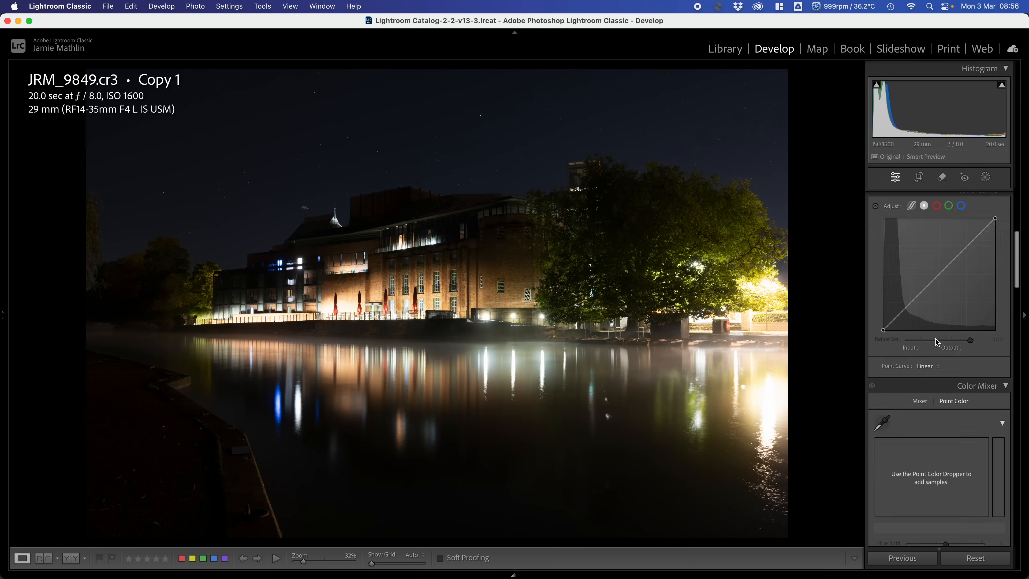
scroll(937, 342, down, 10)
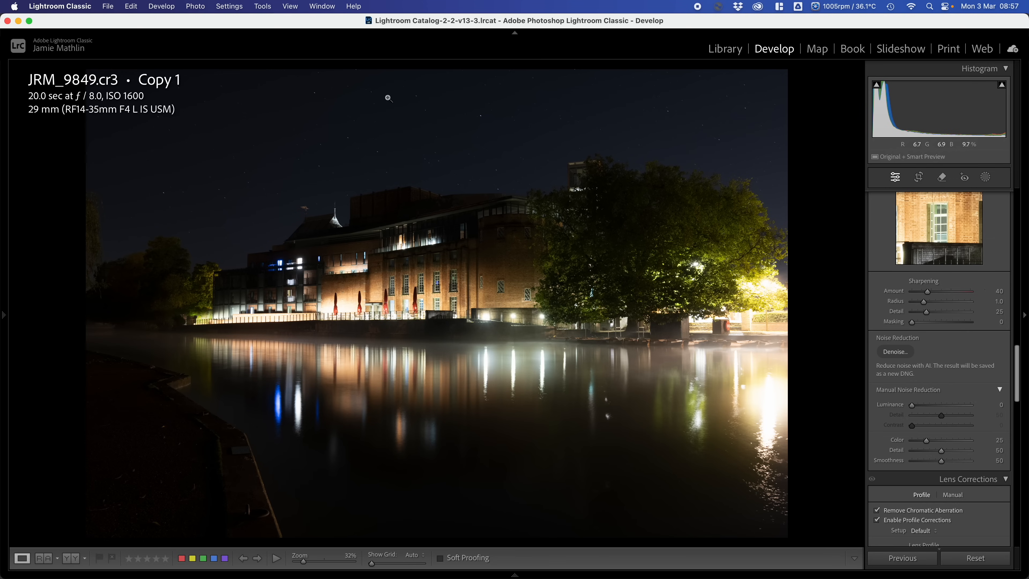
click(381, 149)
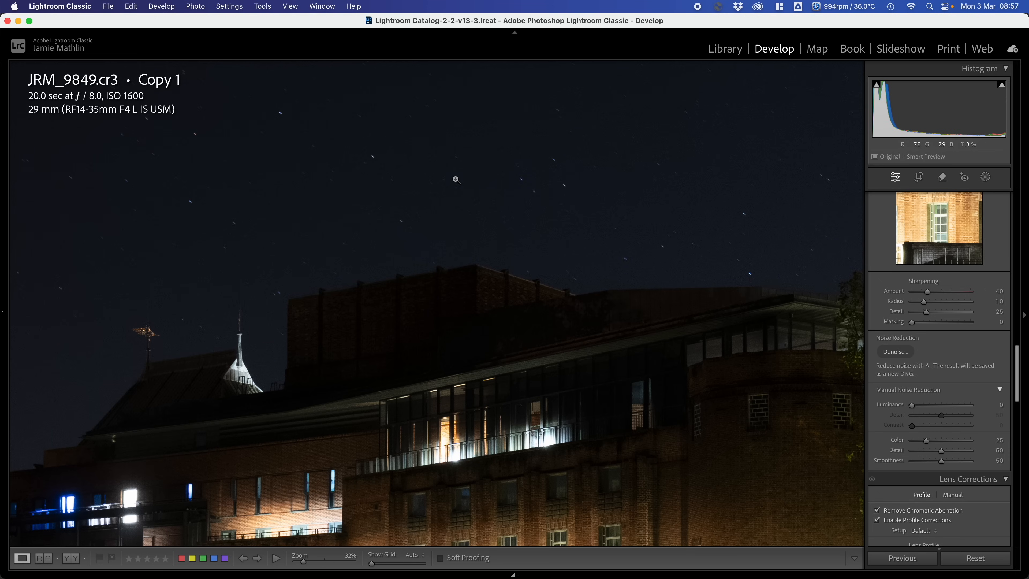
click(430, 174)
click(899, 353)
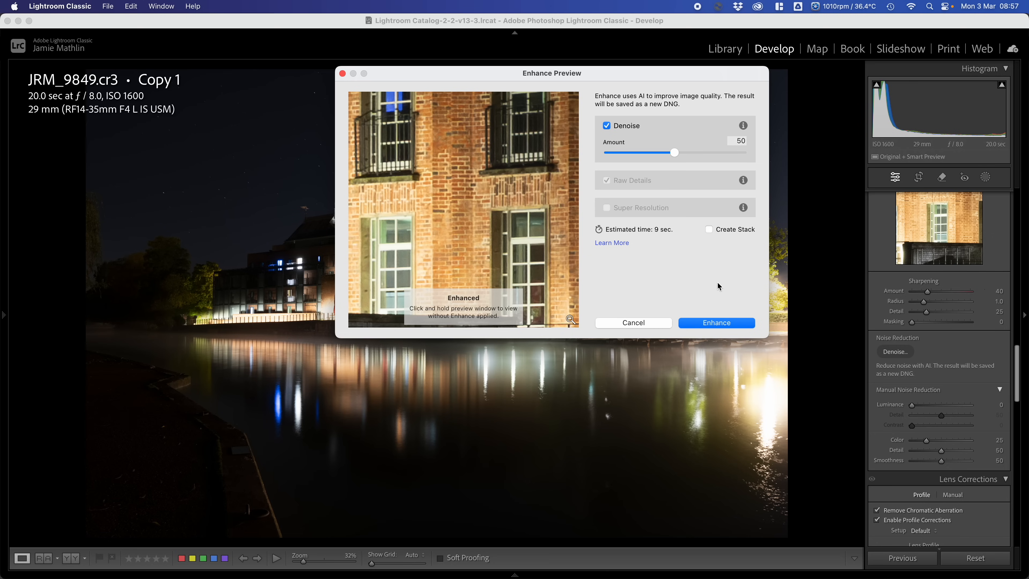
click(715, 322)
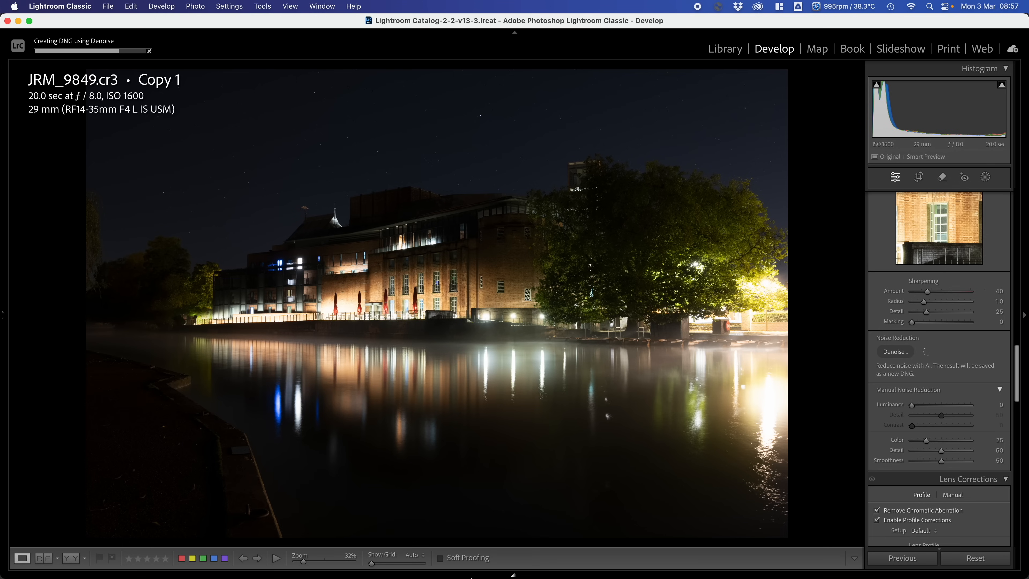
mouse_move(351, 550)
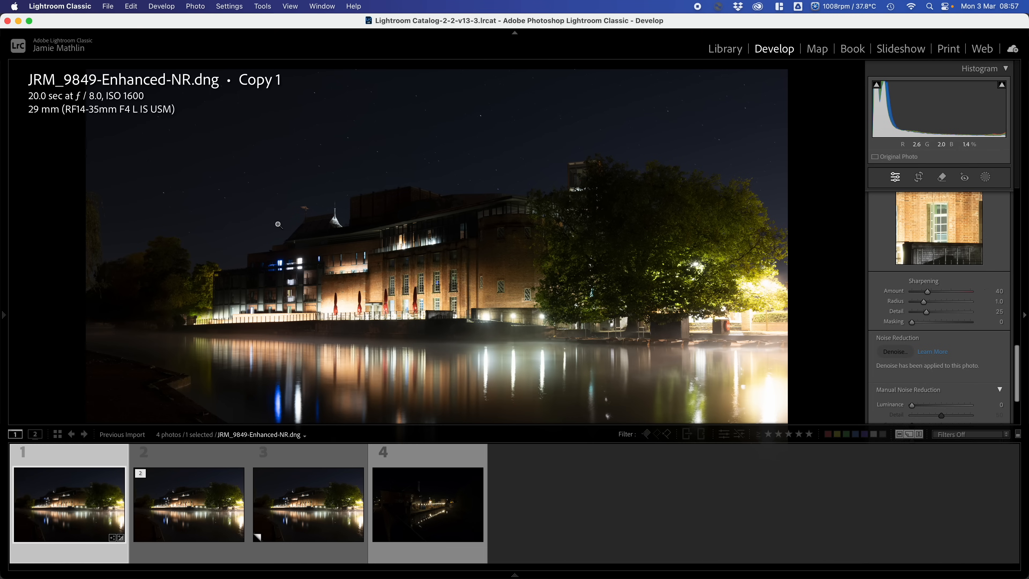
click(384, 182)
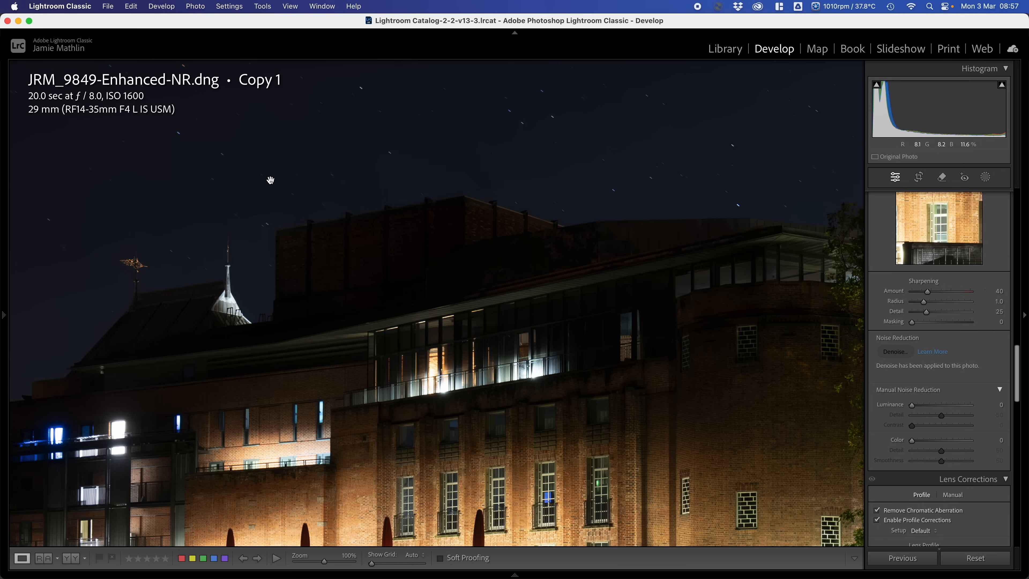
click(275, 203)
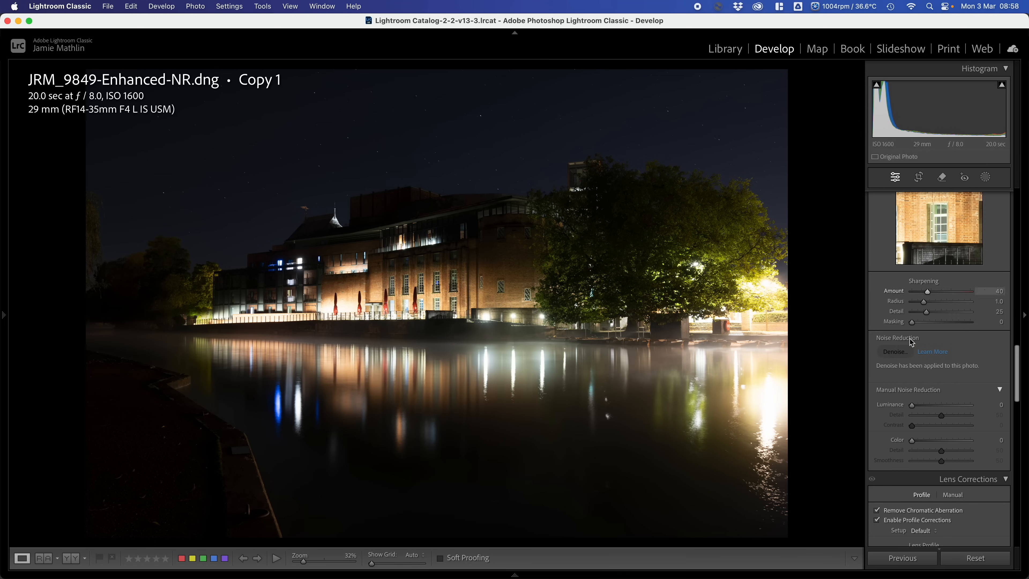
- Apply the Adaptive Color profile to the denoised photo, and set Highlights to −58 and Shadows to +44
scroll(913, 341, up, 10)
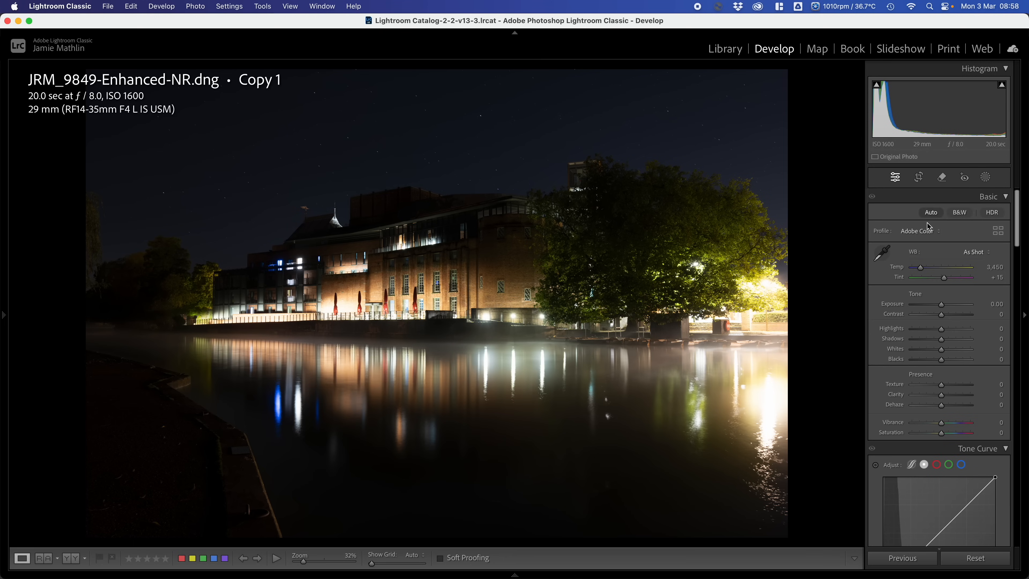
click(918, 231)
click(932, 215)
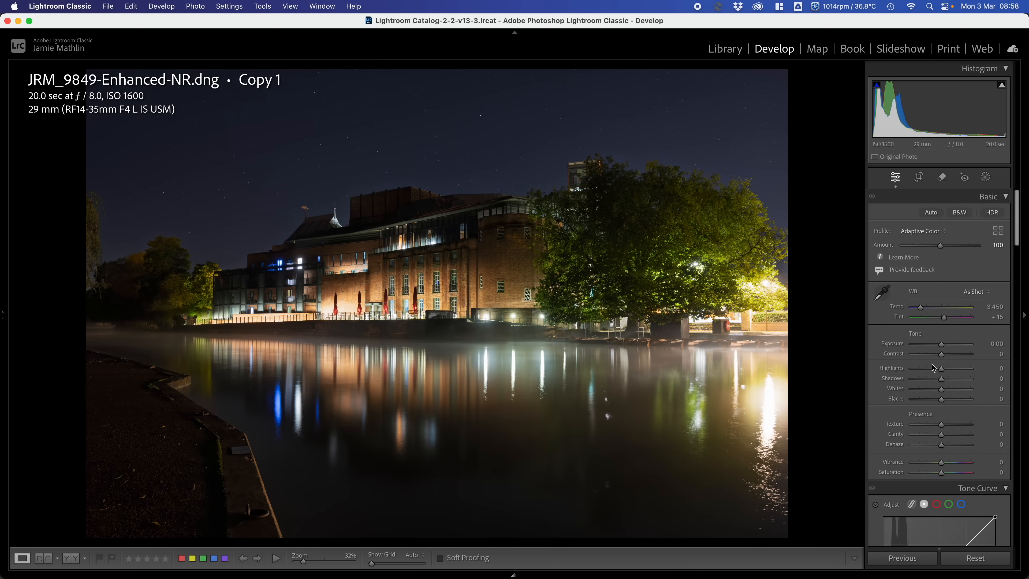
drag(941, 369, 928, 371)
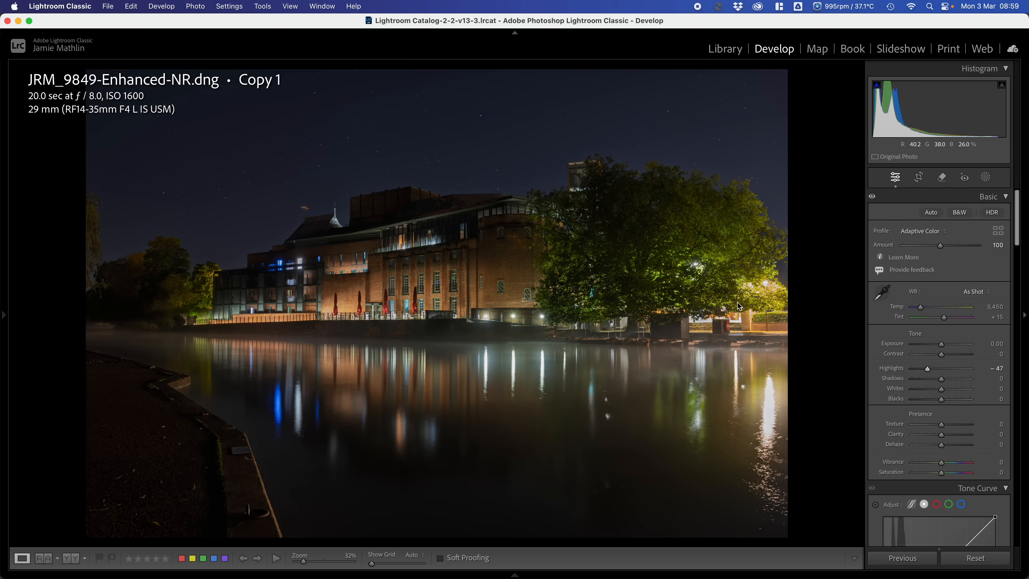
drag(927, 368, 912, 370)
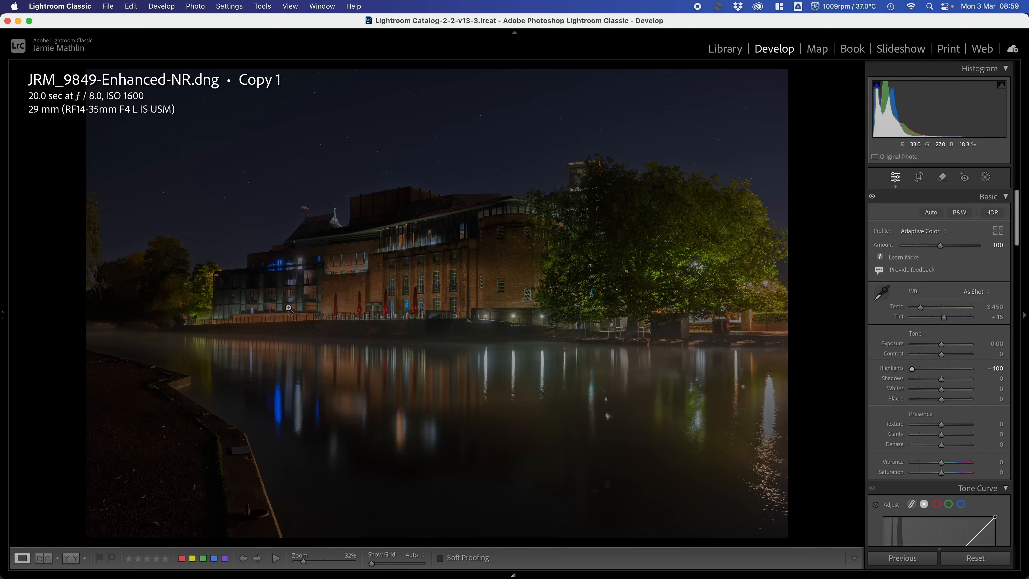
drag(912, 368, 957, 389)
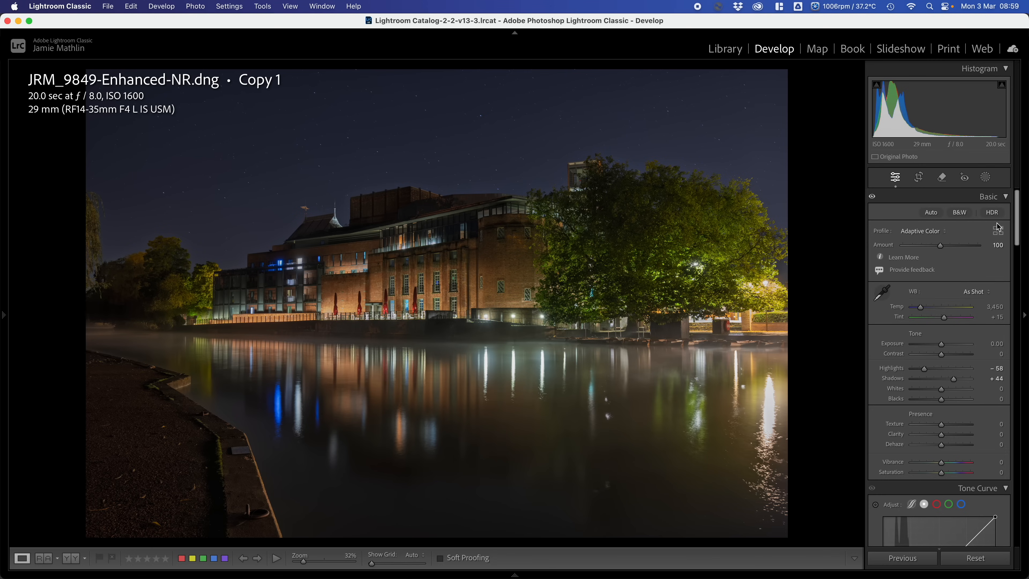
- Crop the photo to a 16 x 9 aspect ratio, shifting the image down to keep nearly all of the sky
click(918, 183)
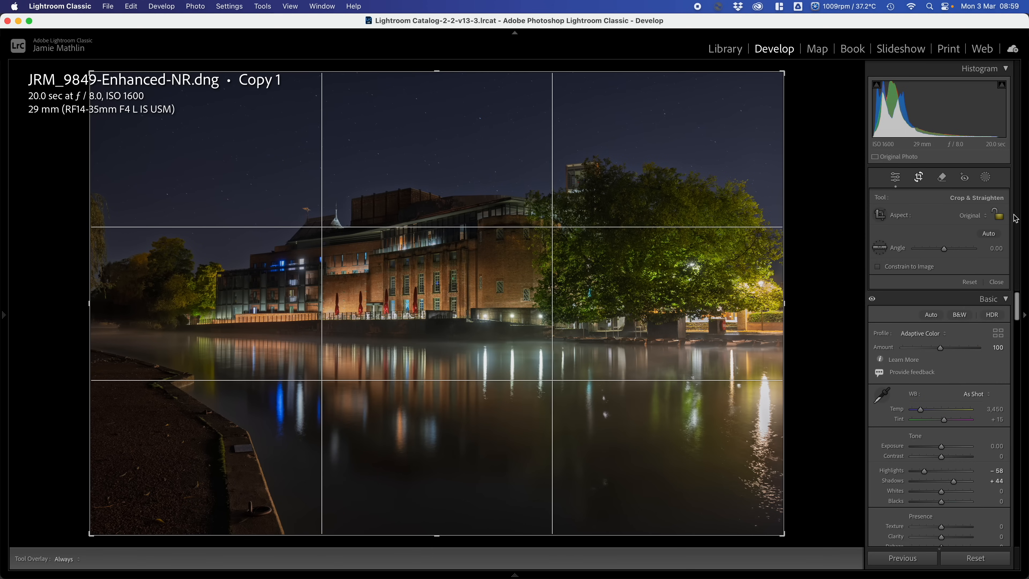
click(971, 221)
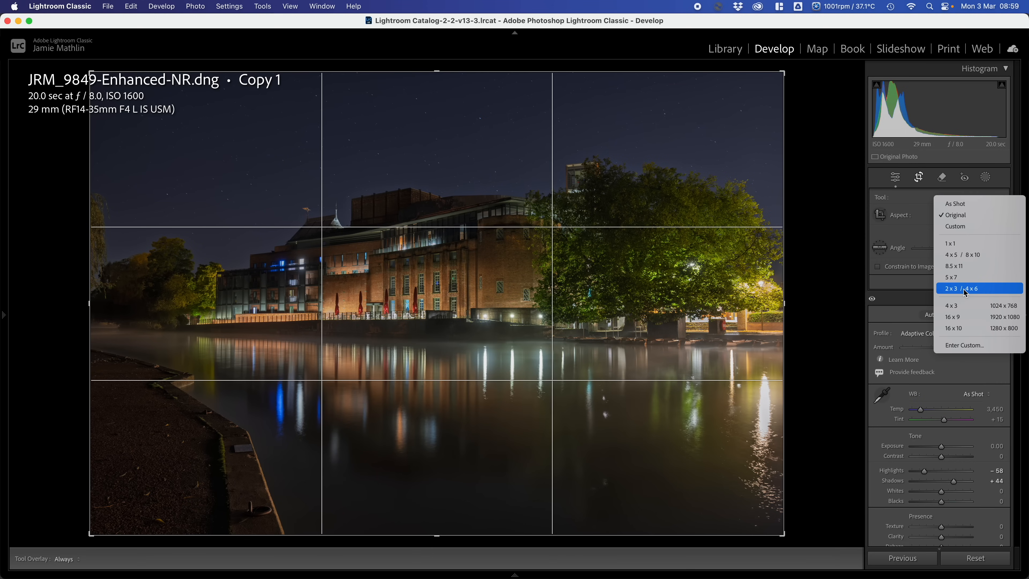
click(963, 318)
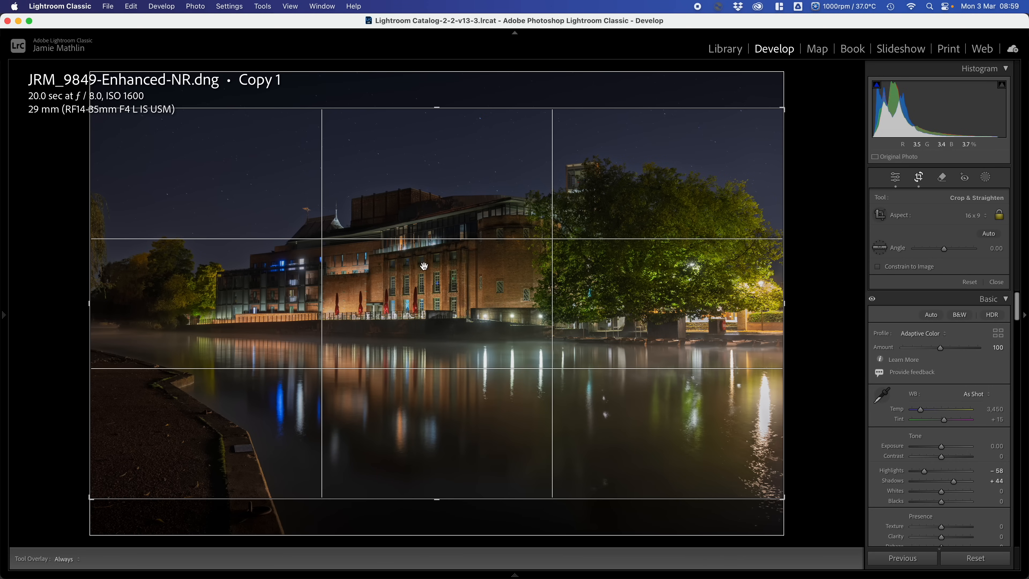
click(445, 282)
drag(445, 283, 441, 312)
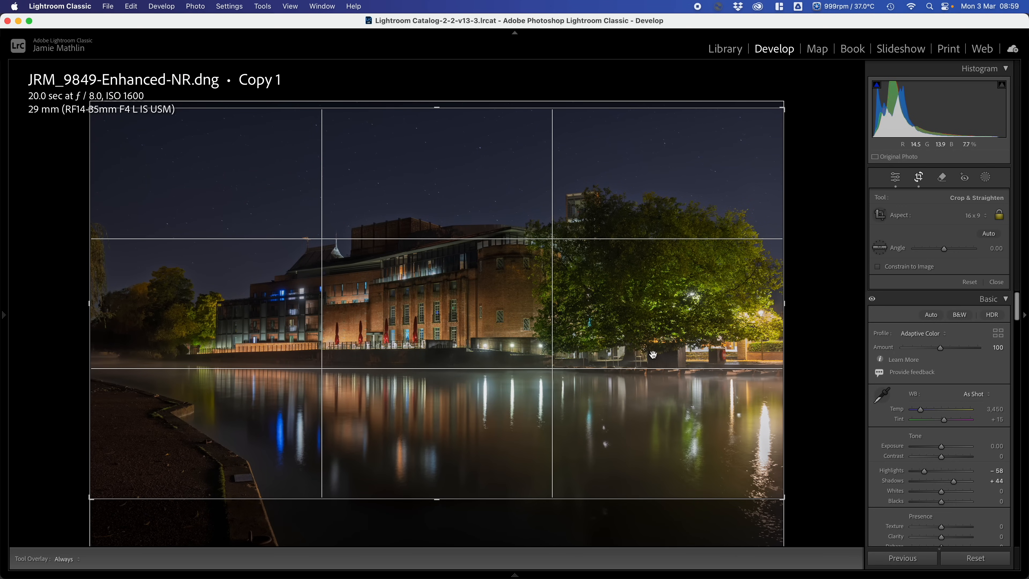
key(Return)
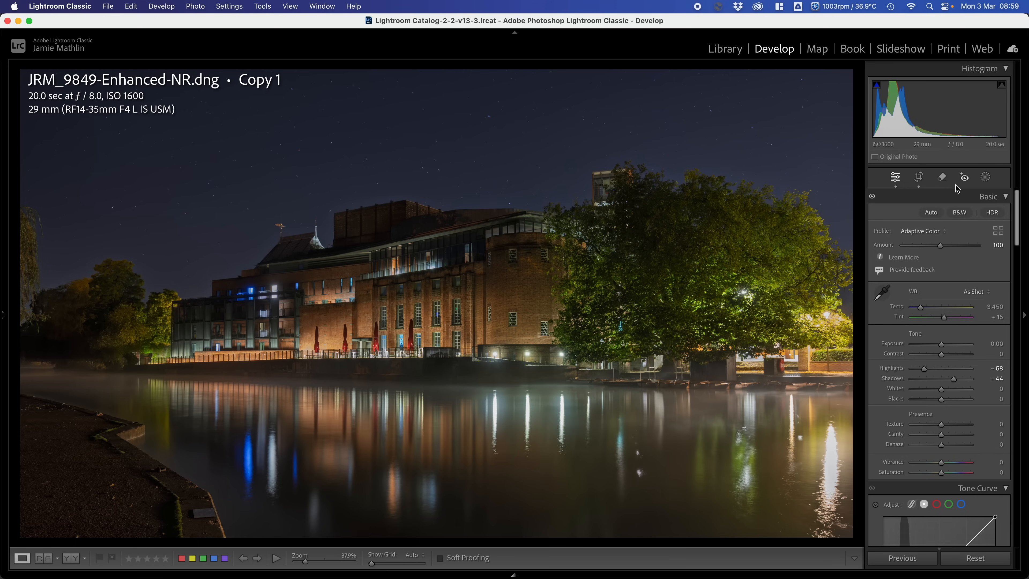
- Add a slightly tilted Linear Gradient mask running from the upper sky down to about the waterline
click(985, 177)
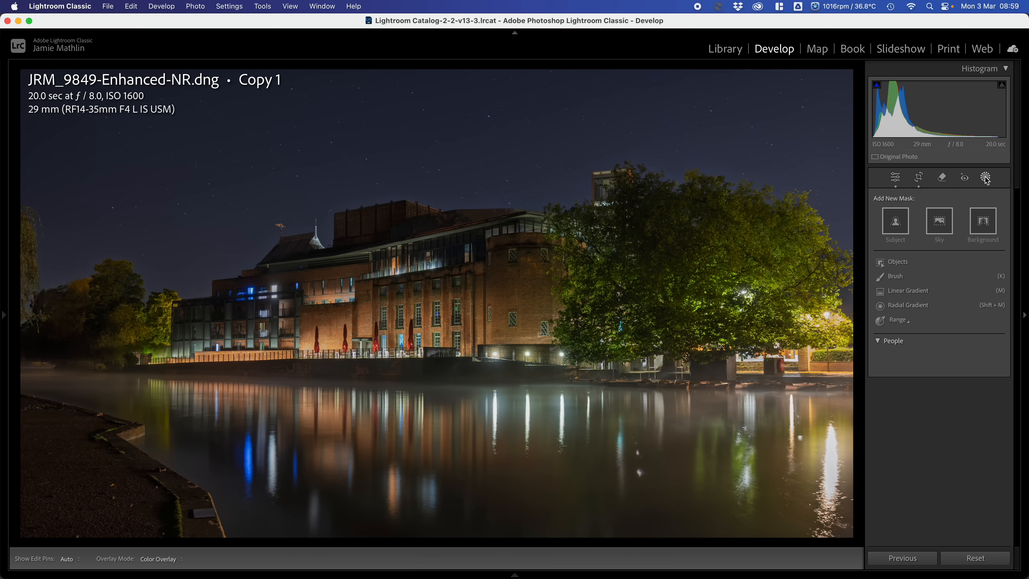
click(910, 291)
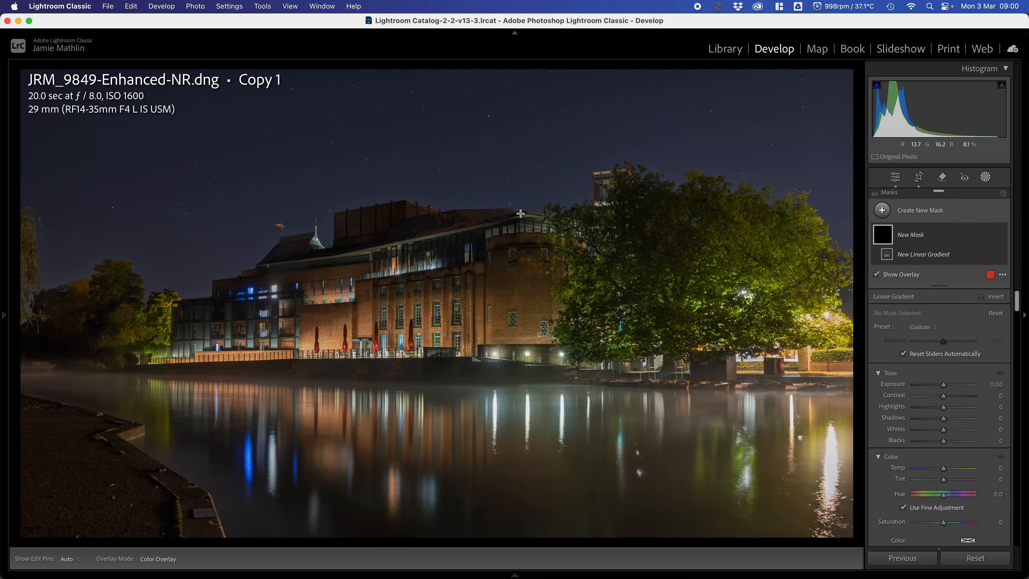
drag(196, 126, 252, 376)
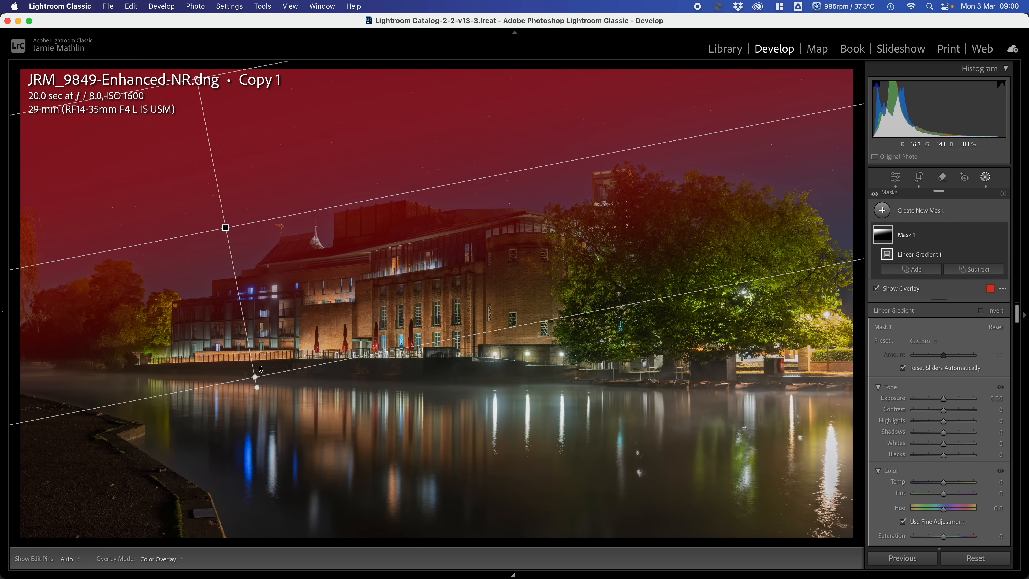
drag(265, 376, 248, 246)
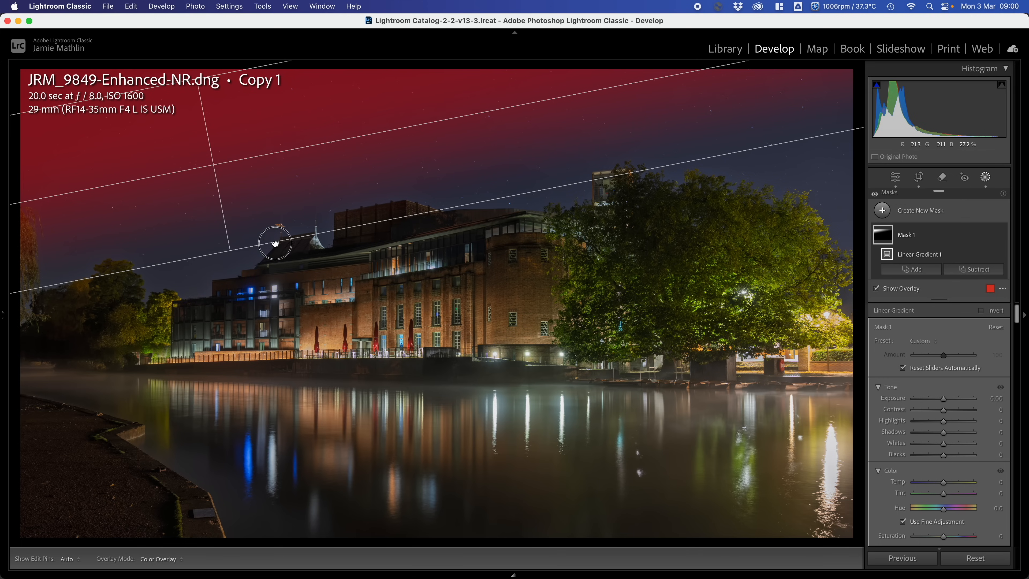
drag(275, 241, 302, 347)
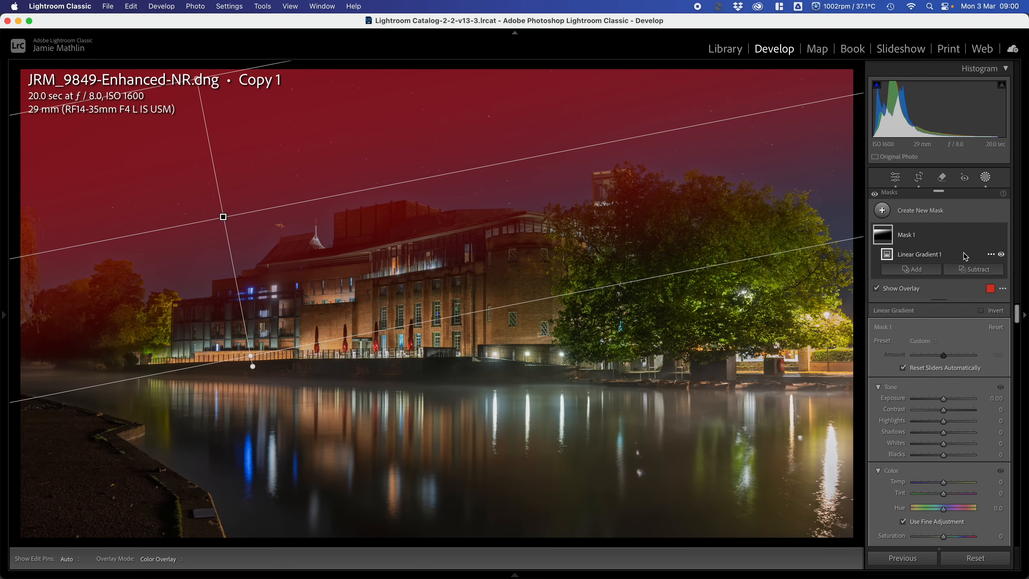
- Subtract a Select Sky selection from the gradient mask and invert it to limit the mask to the sky
click(970, 274)
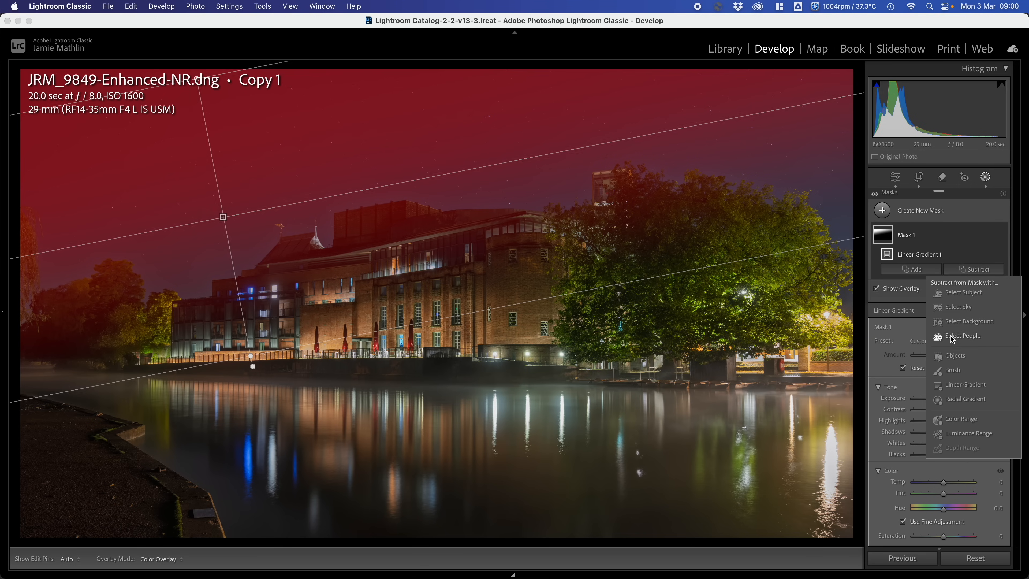
click(954, 313)
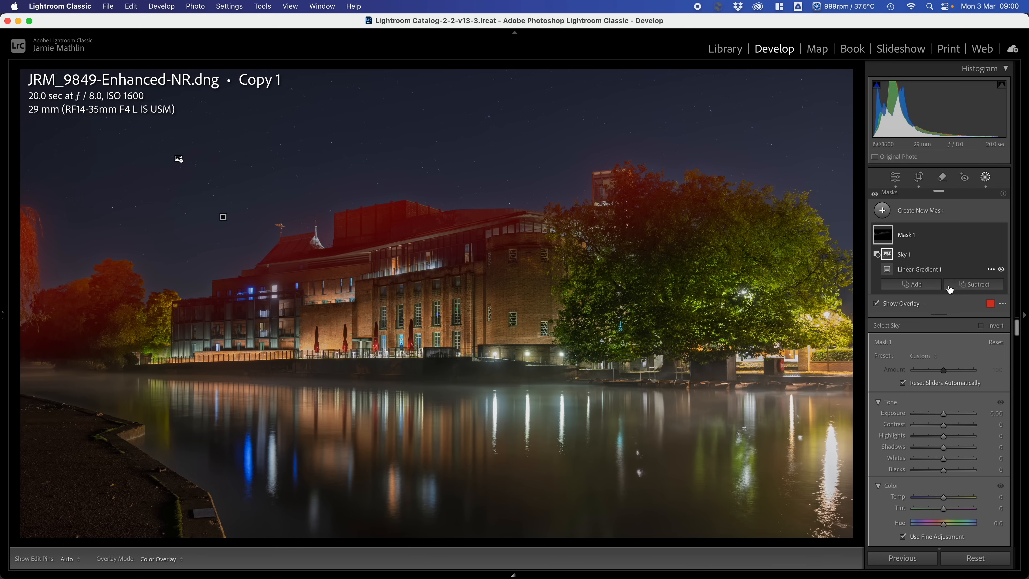
click(995, 326)
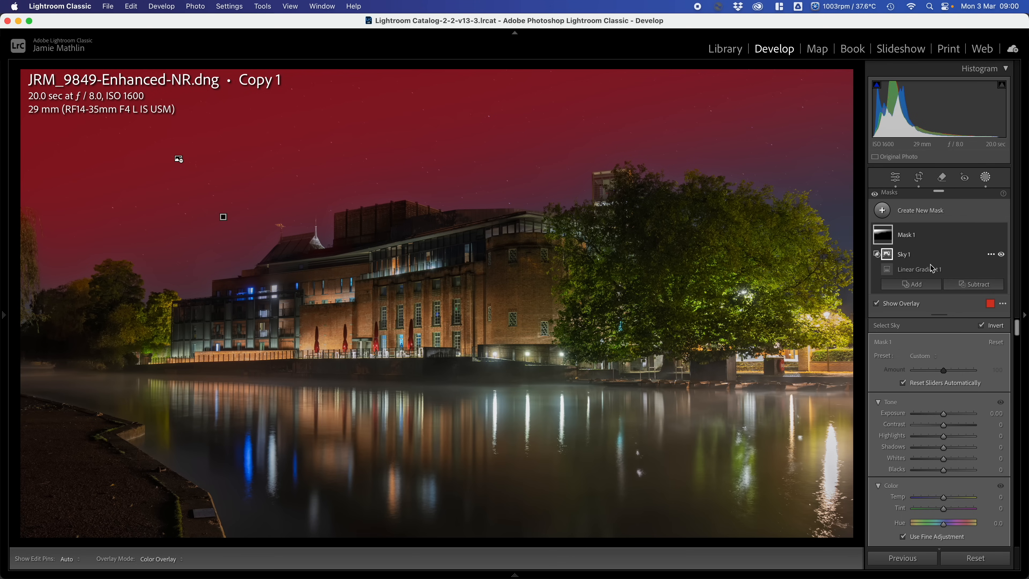
- Subtract a second Select Sky selection from the same mask and invert that one too
click(958, 283)
click(958, 327)
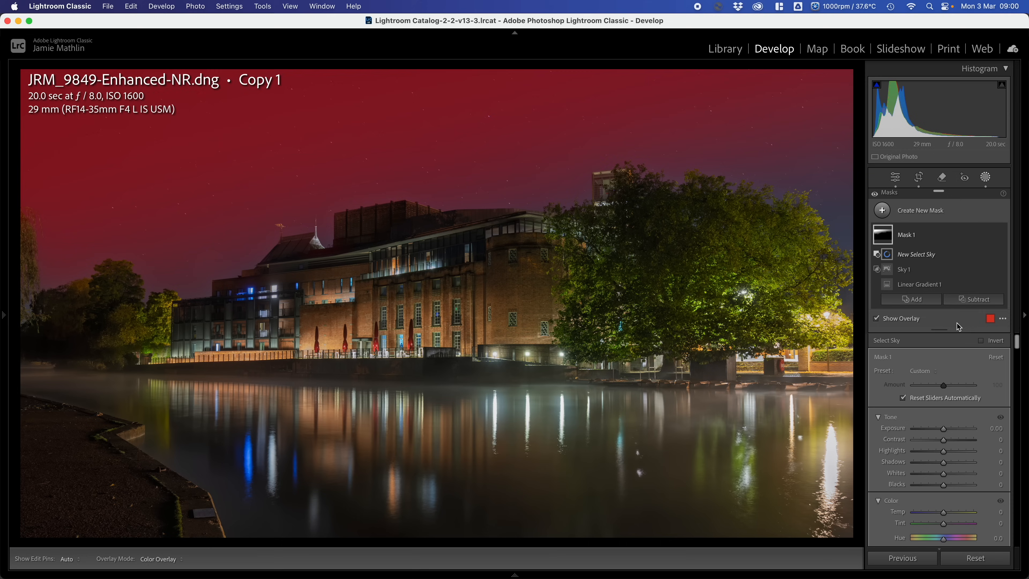
click(981, 342)
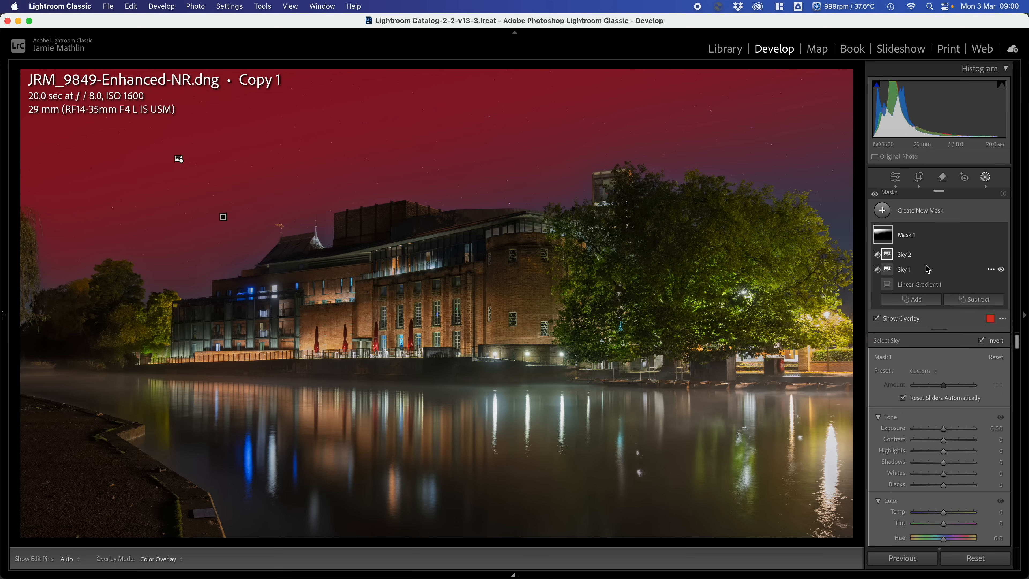
- Turn off the visibility of both subtracted sky selections in the mask, leaving only the linear gradient active
click(1001, 255)
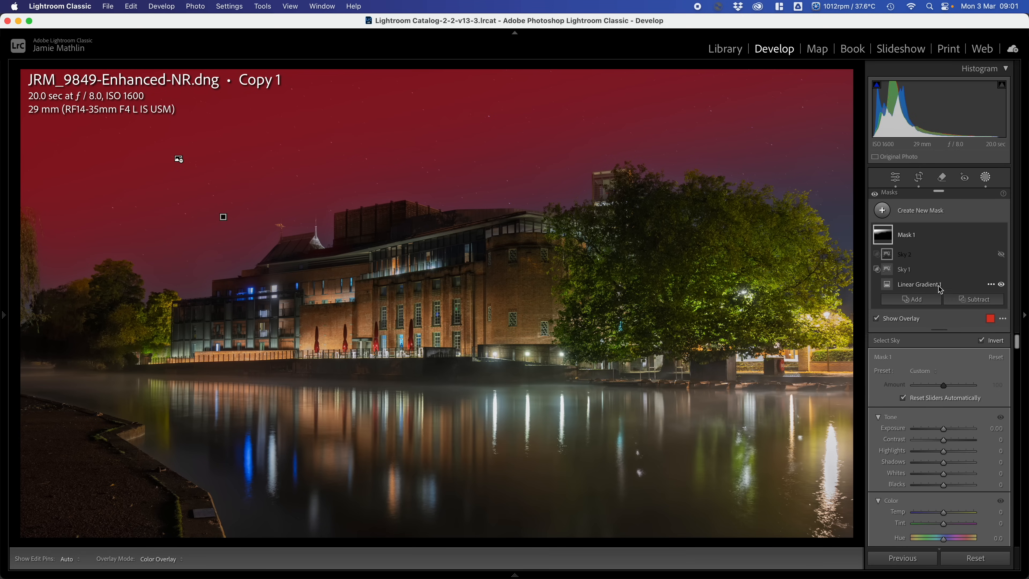
mouse_move(975, 275)
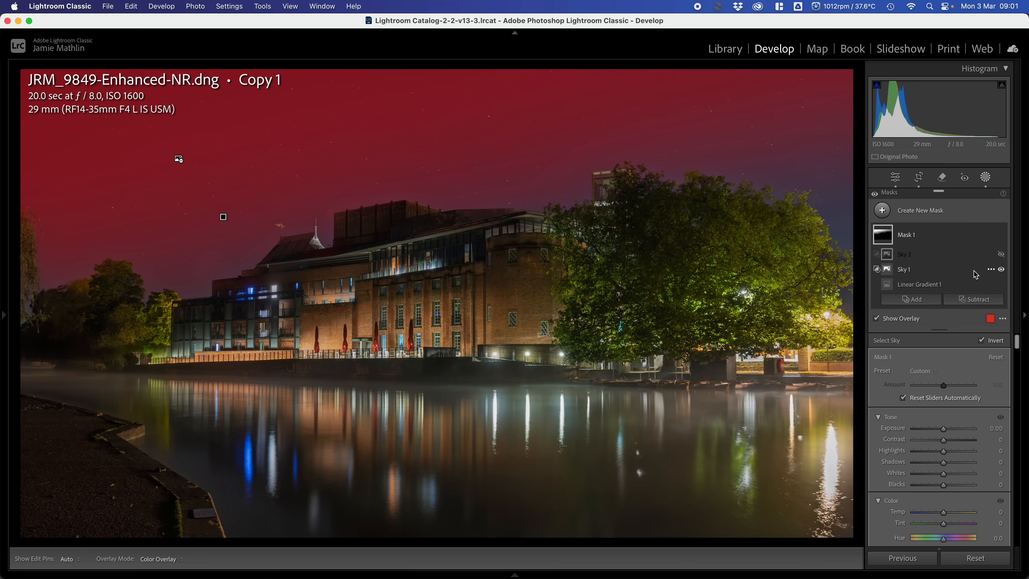
click(1001, 269)
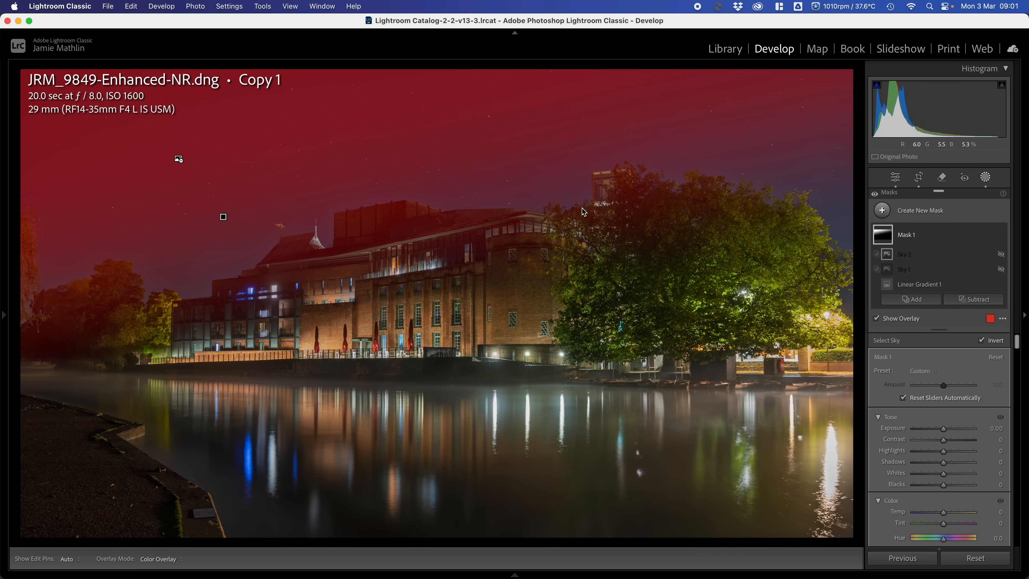
- Lower the linear gradient mask's Exposure to −0.86 and turn off the mask overlay
drag(948, 429, 937, 438)
key(o)
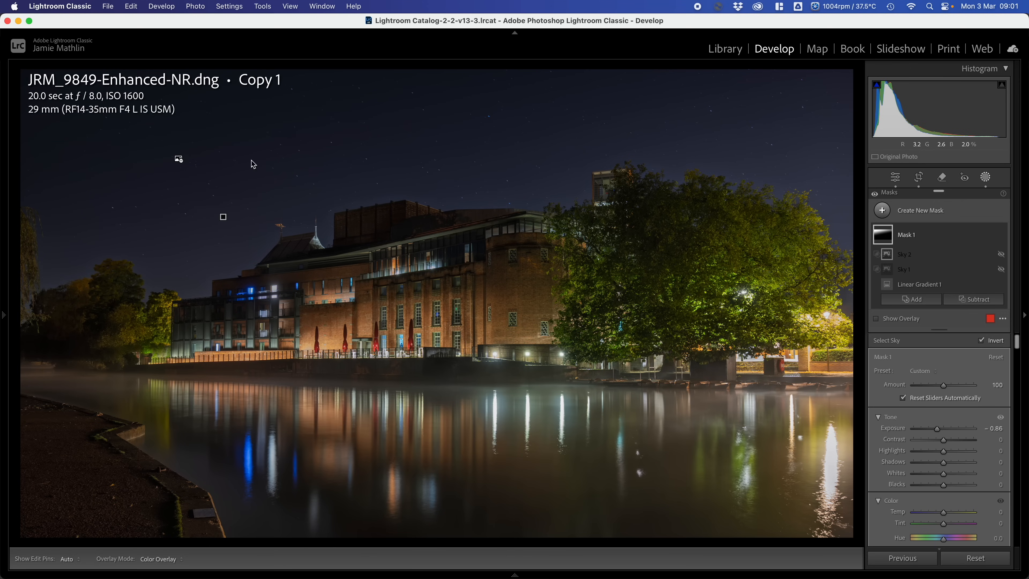
- Duplicate Mask 1 and shorten the copy's linear gradient so it covers only the upper part of the sky
click(222, 217)
right_click(223, 218)
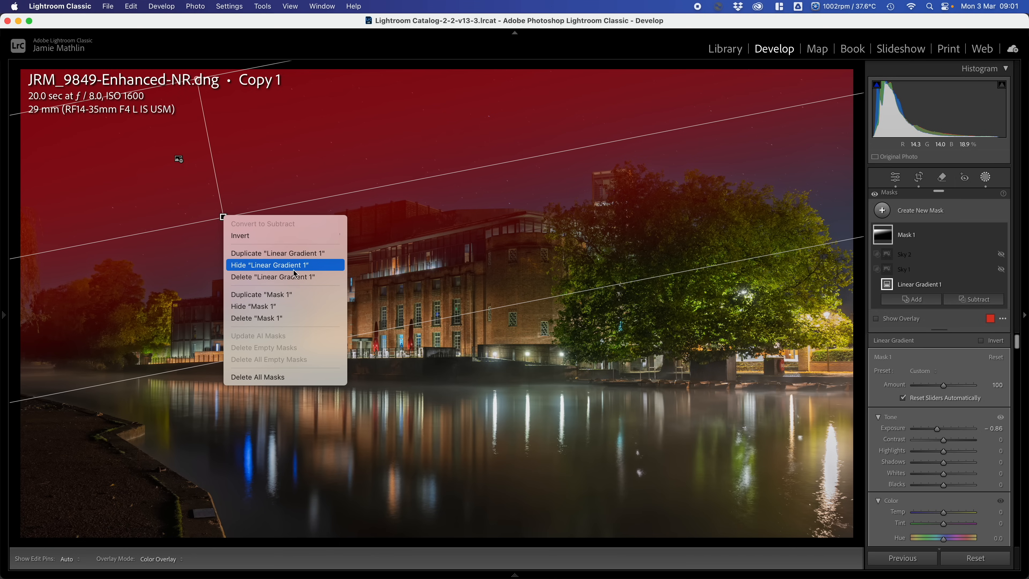
click(267, 295)
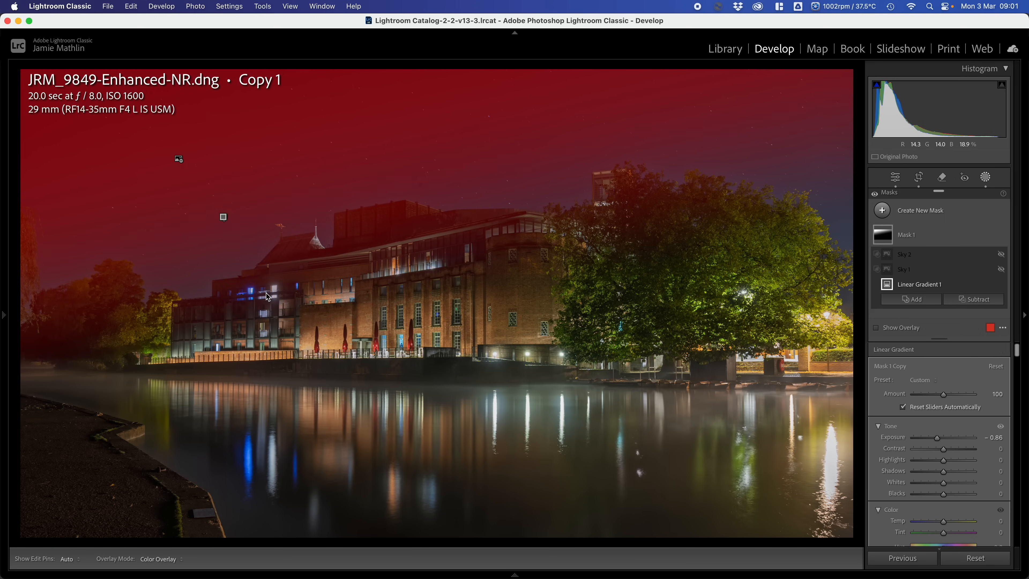
click(223, 216)
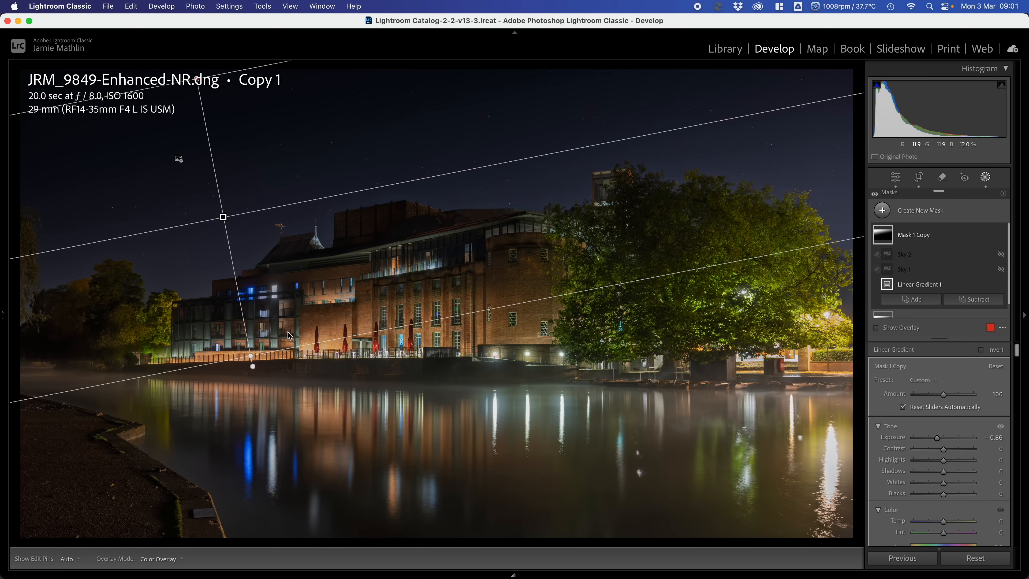
drag(291, 346, 256, 159)
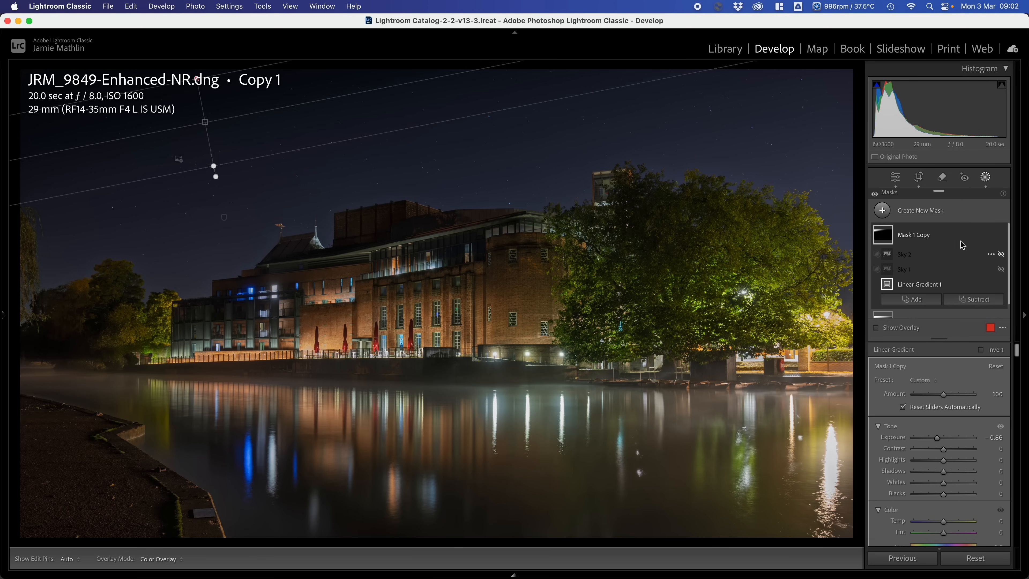
- Heal the bright specks in the river below the tree using the Remove tool's Heal mode at size 7 and feather 100
click(943, 178)
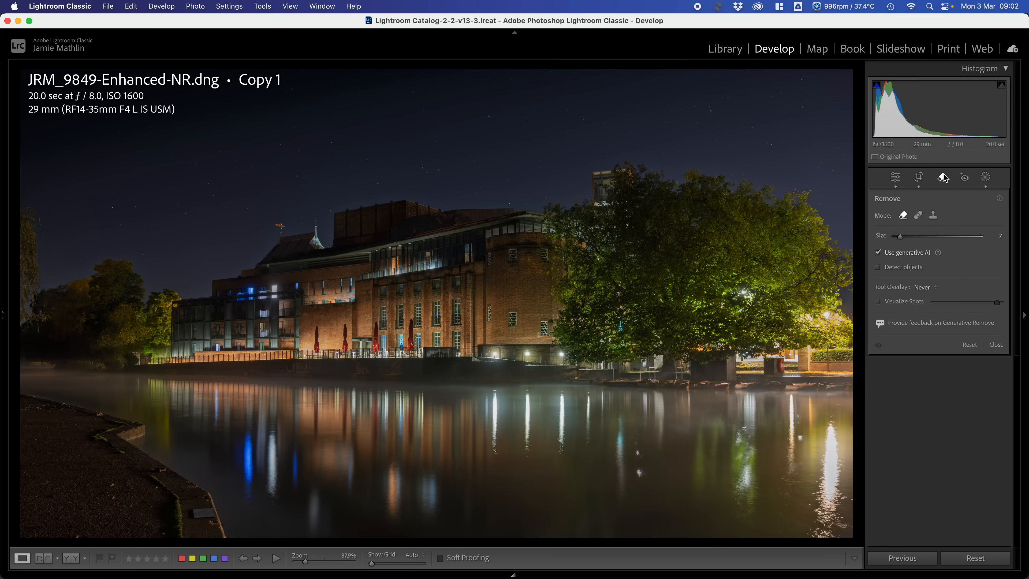
click(918, 216)
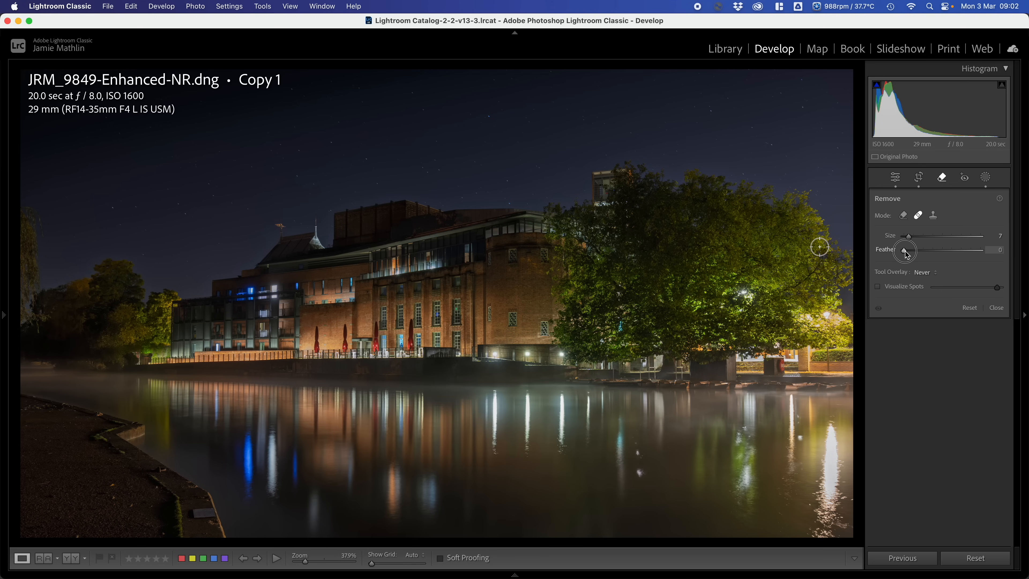
drag(904, 251, 1015, 258)
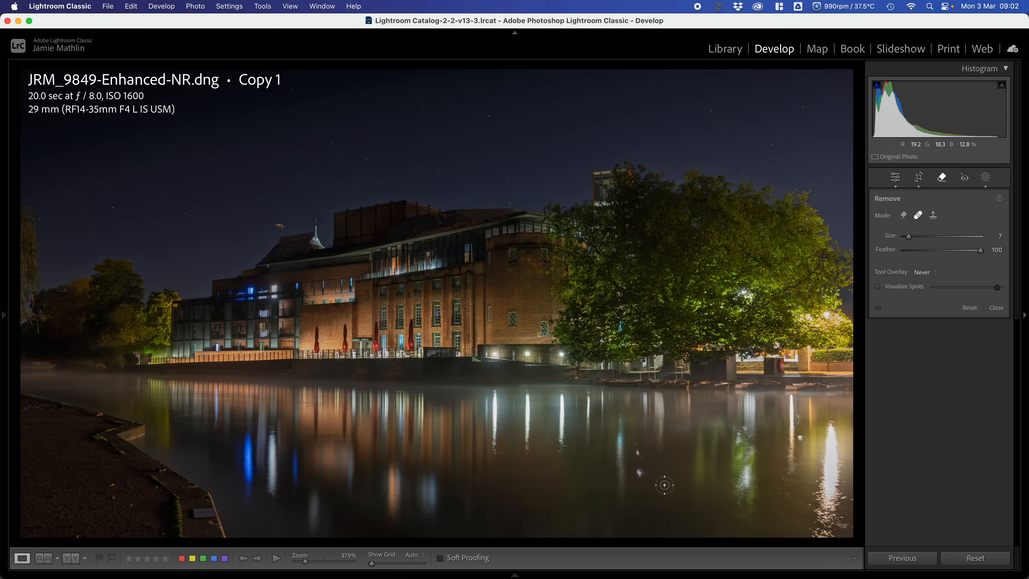
click(637, 471)
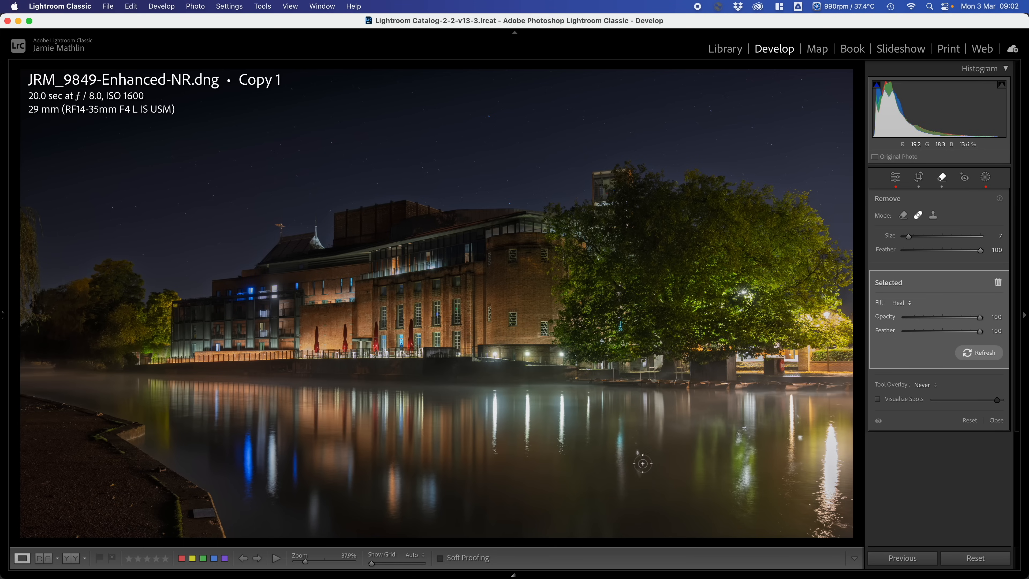
click(640, 456)
click(641, 469)
click(638, 452)
key(super+z)
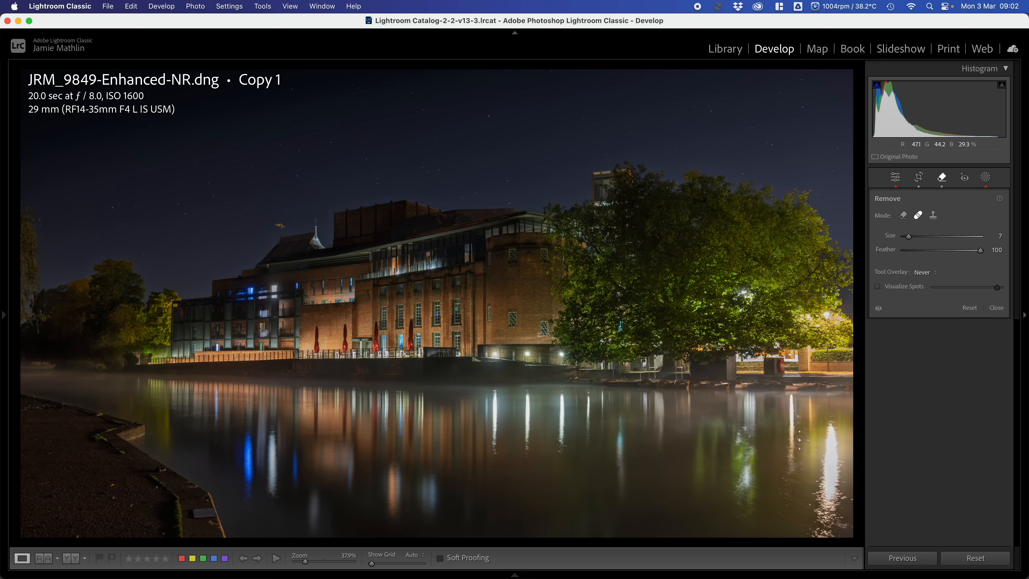
- Heal the bright spots on the water beside the lamp reflection near the far right, reducing the brush size to 3
click(799, 440)
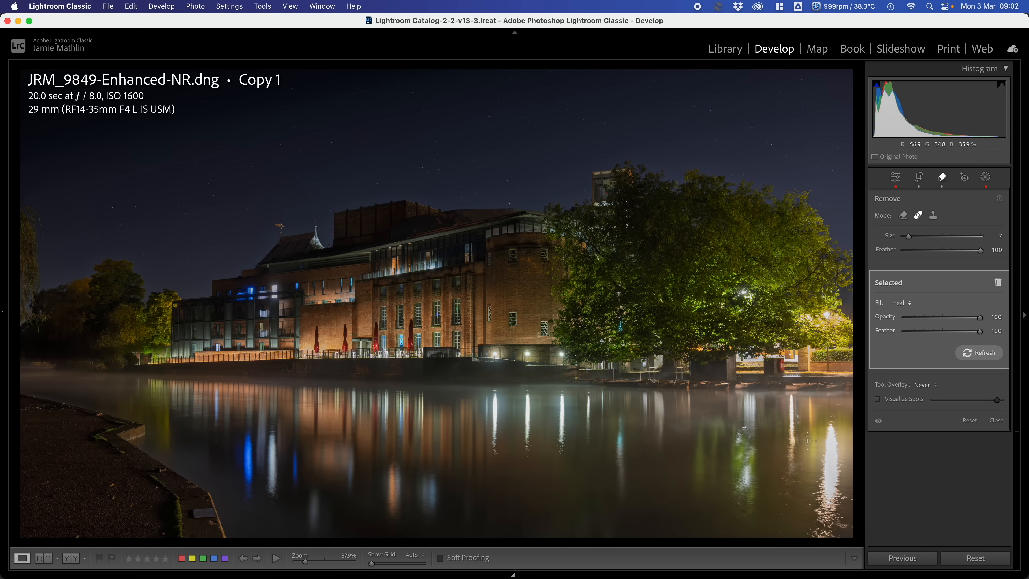
key(super+z)
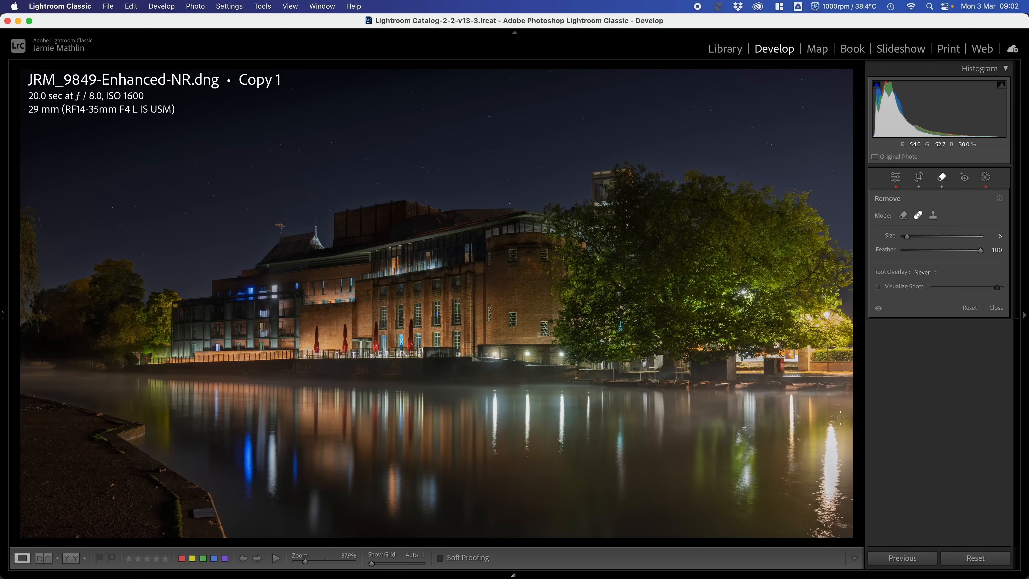
key(bracketleft)
drag(799, 416, 799, 440)
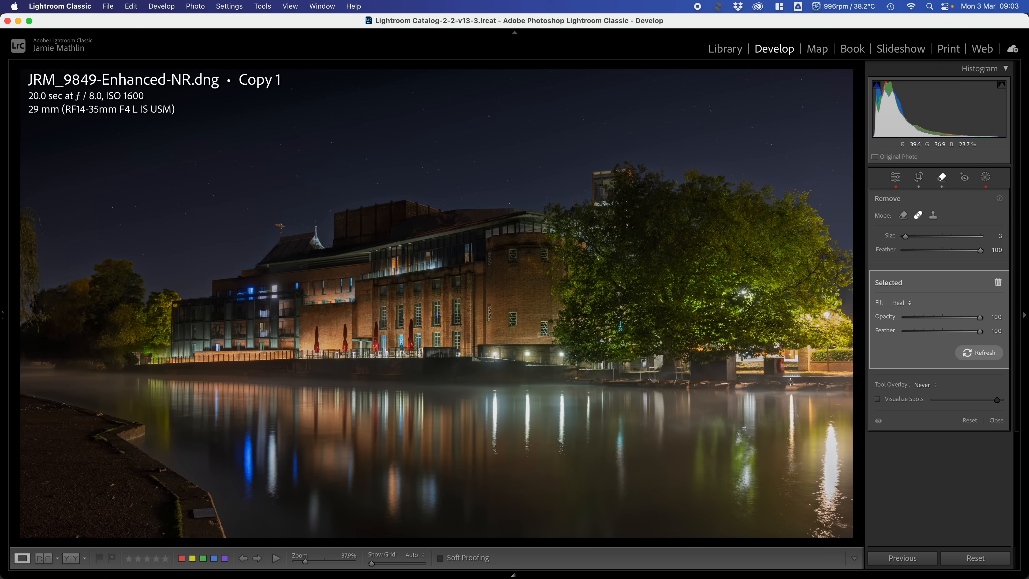
- Crop the photo tighter at 16 x 9, trimming the right part of the tree and its lamp reflections
click(918, 179)
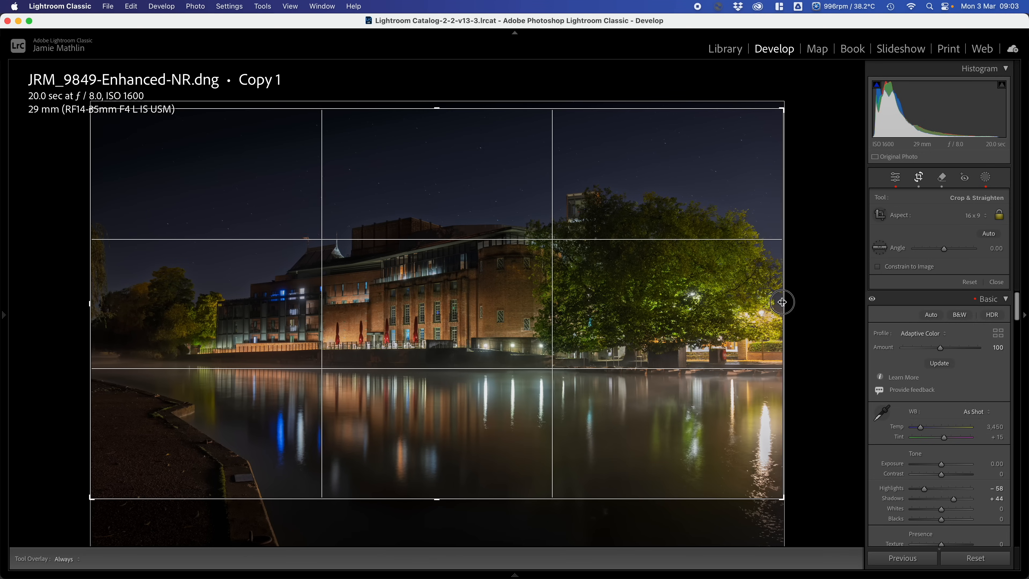
drag(783, 300, 746, 304)
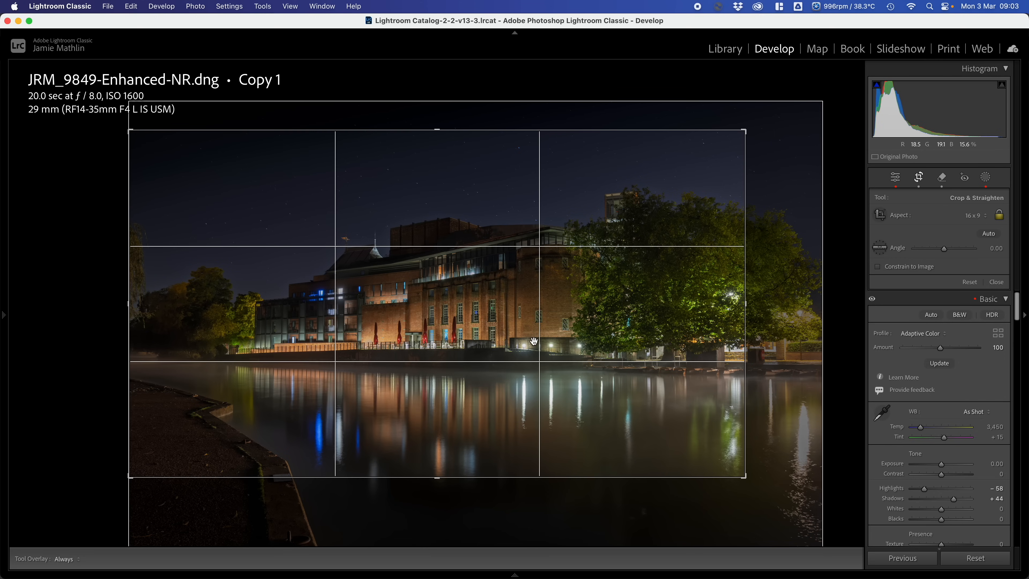
key(Return)
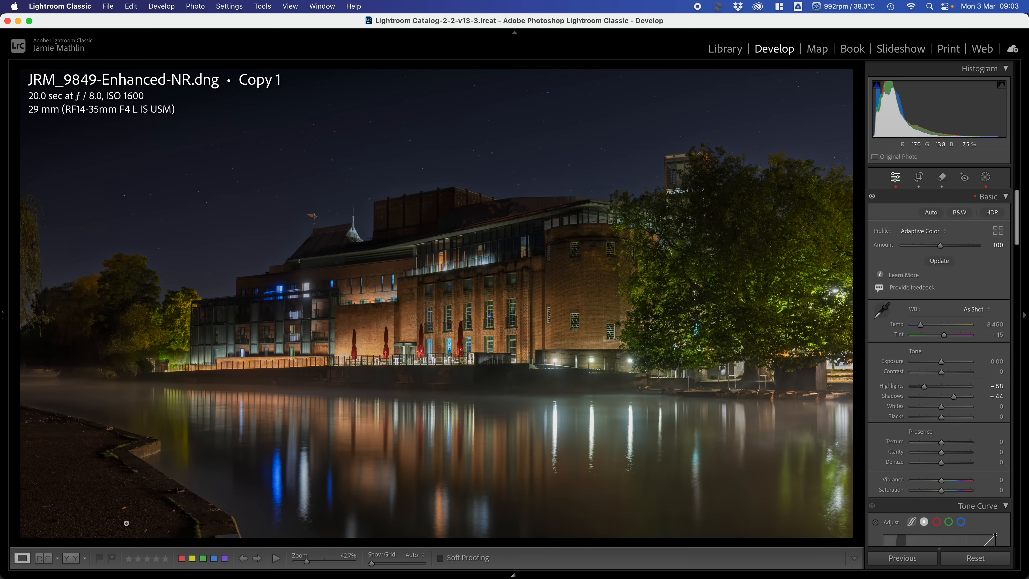
- Clean up the bright specks on the dark riverbank path in the Remove tool's Remove mode at size 5, with generative AI off
click(942, 177)
click(903, 215)
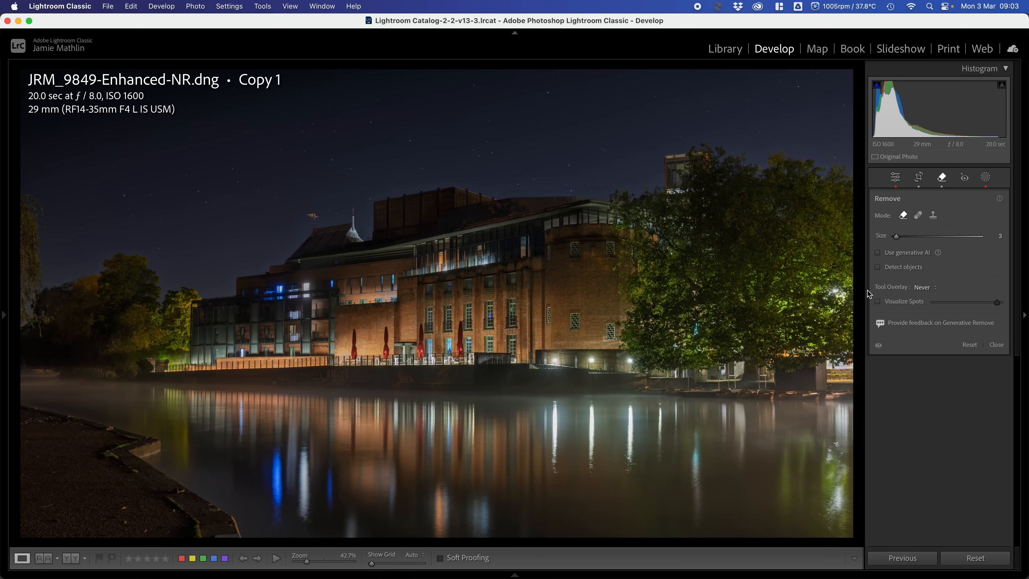
key(bracketright)
click(123, 509)
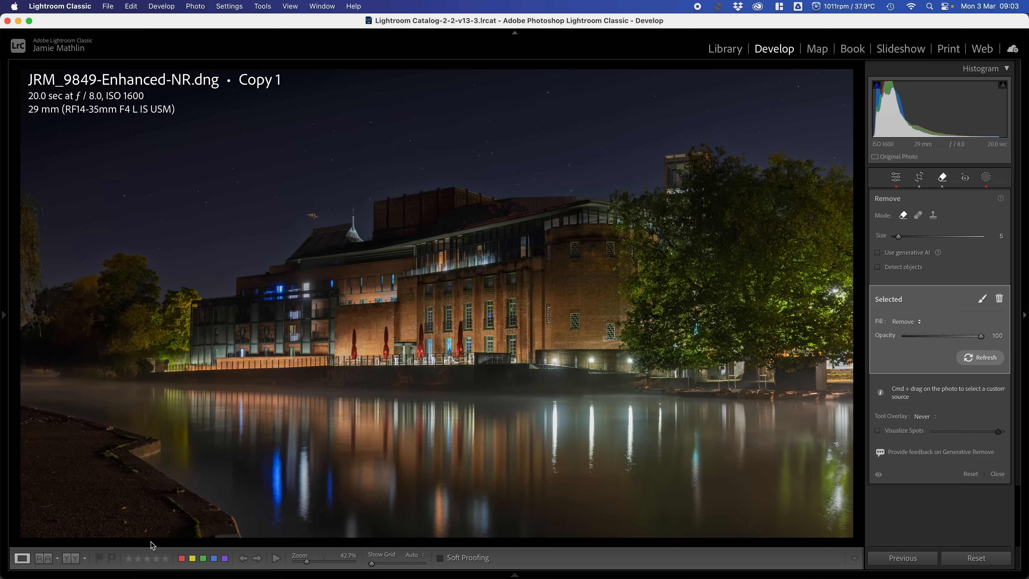
key(bracketright)
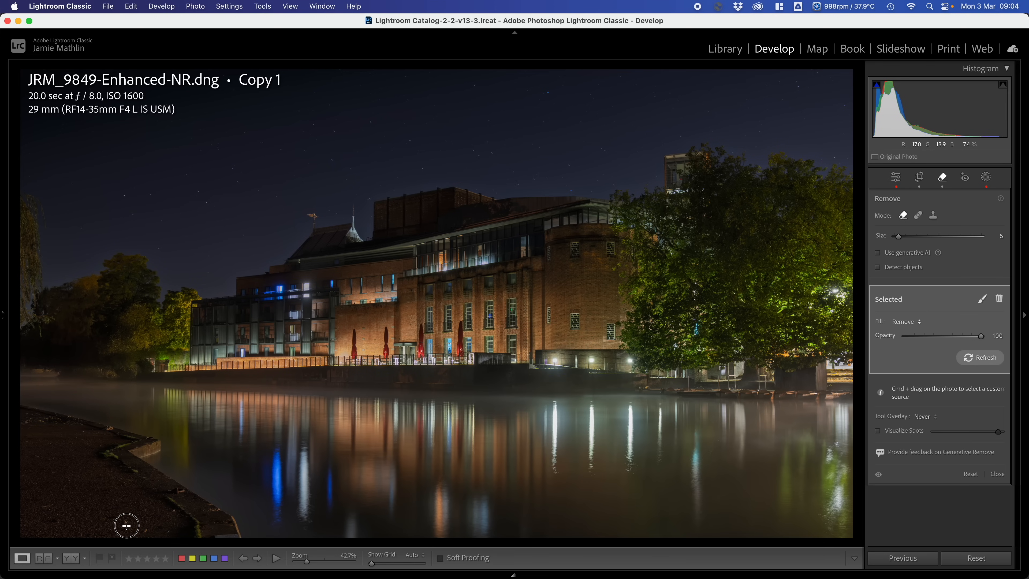
click(128, 526)
click(145, 531)
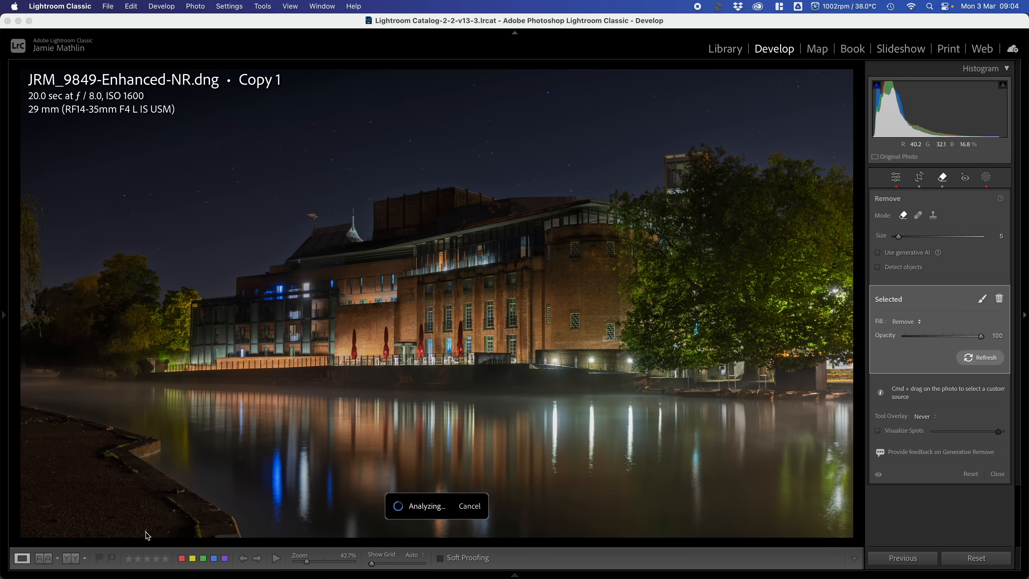
click(167, 532)
click(171, 514)
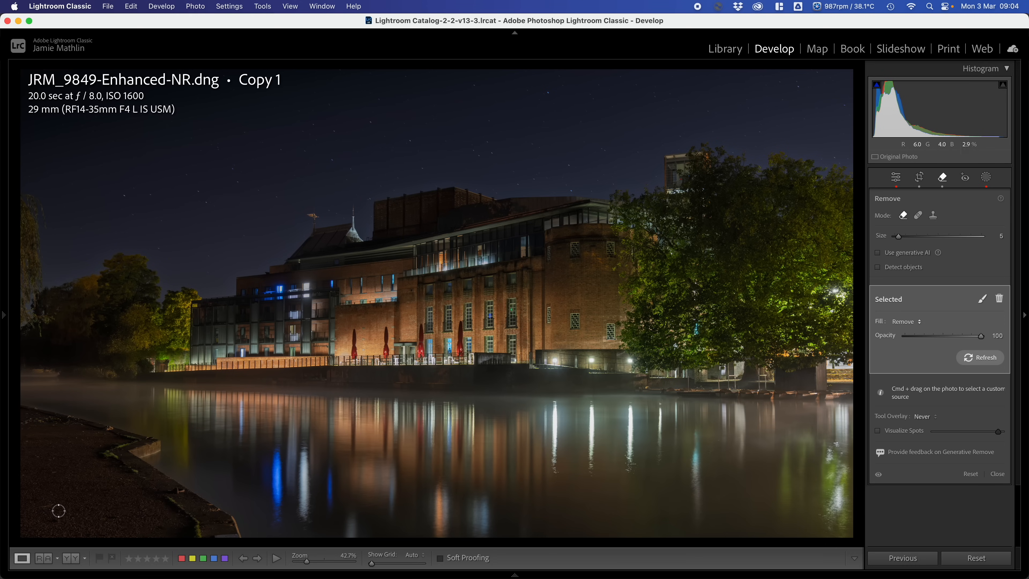
drag(42, 510, 60, 507)
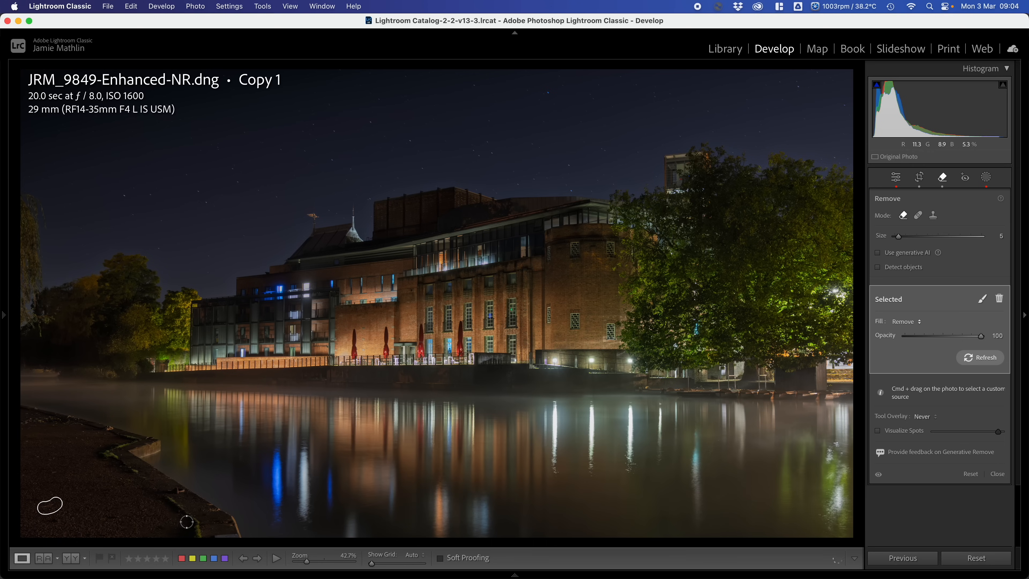
mouse_move(233, 528)
mouse_down()
mouse_move(215, 534)
mouse_move(237, 538)
mouse_up()
- Leave the Remove tool and raise the whole photo's Exposure to +0.45
click(942, 178)
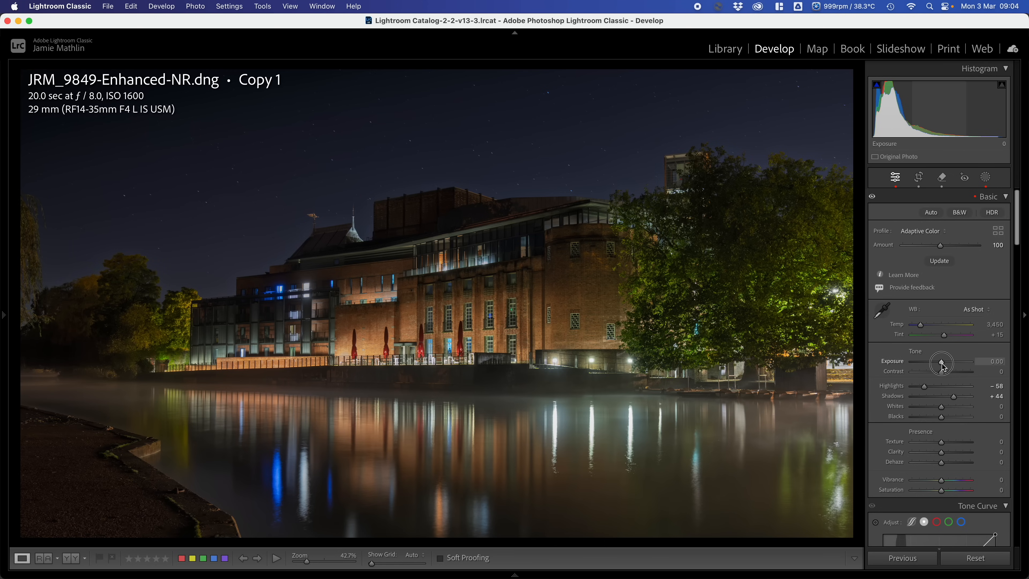
drag(944, 363, 946, 367)
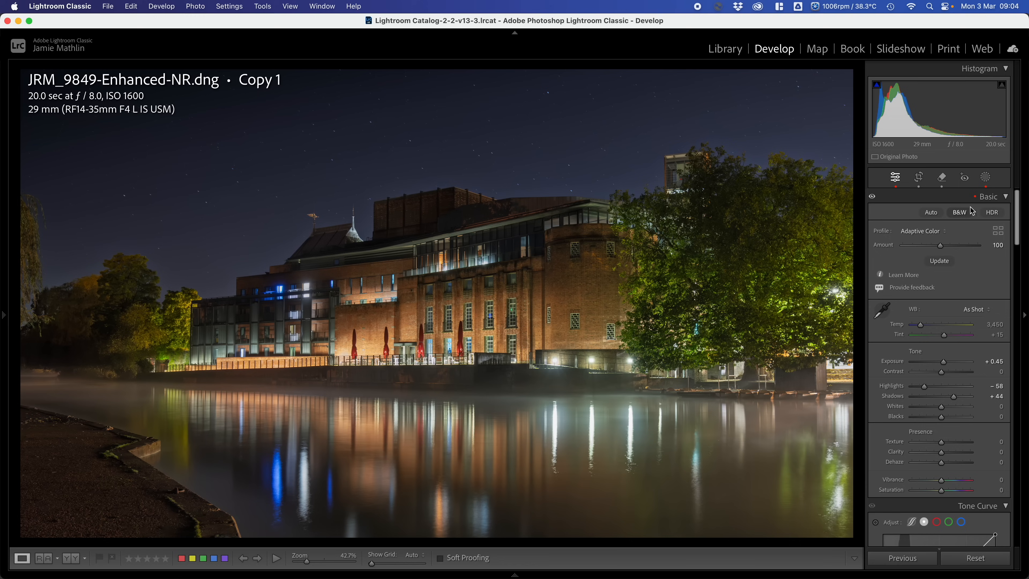
- Create a new Brush mask with size 16, feather 100 and flow 40, and set its Dehaze to −51
click(985, 180)
click(924, 214)
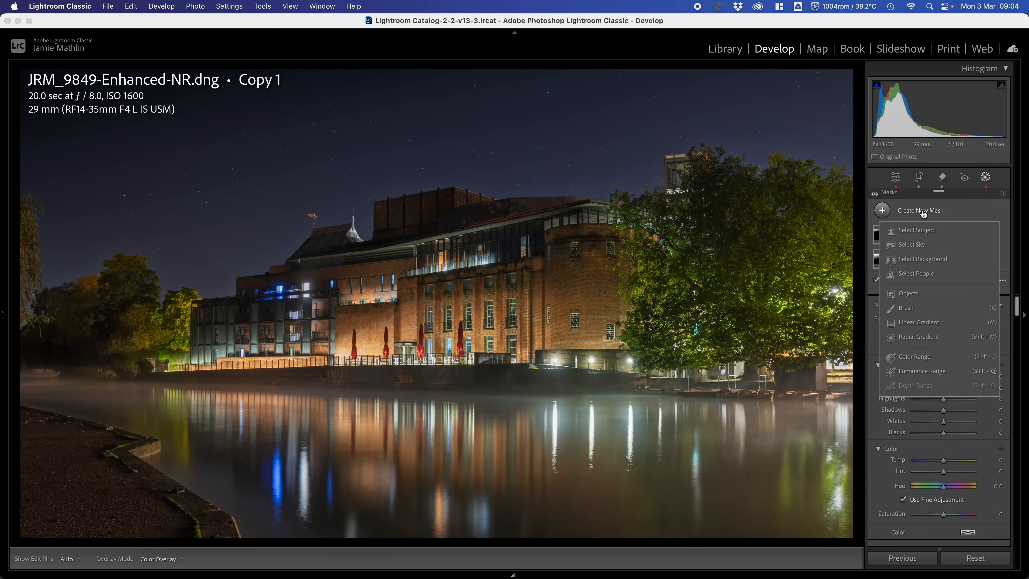
click(906, 310)
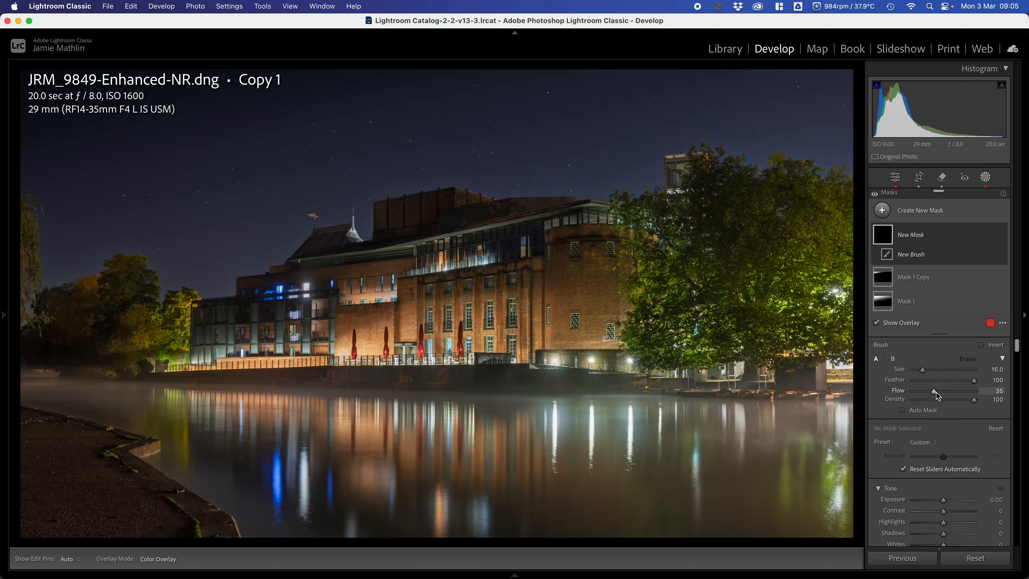
drag(937, 393, 976, 381)
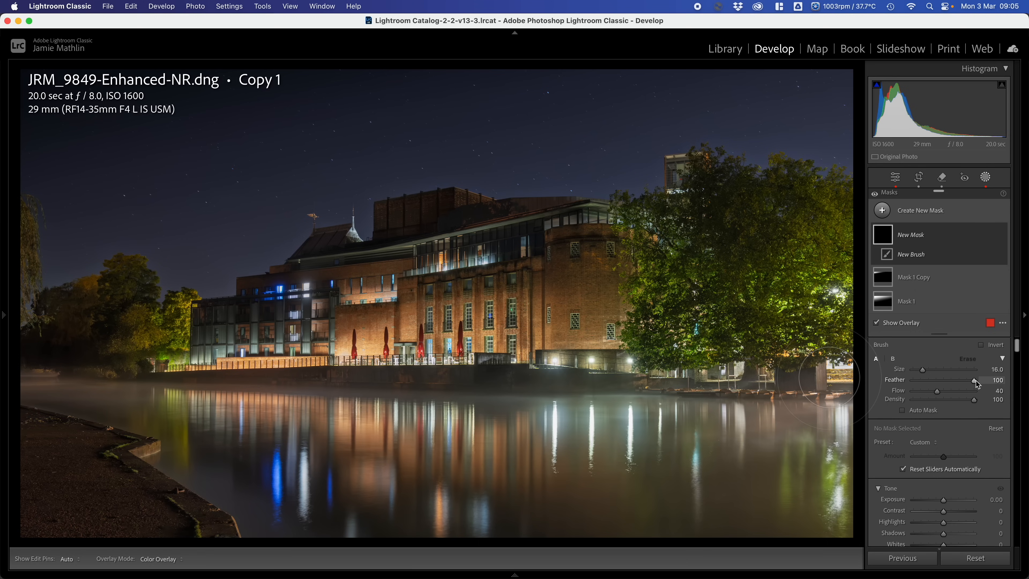
scroll(895, 463, down, 5)
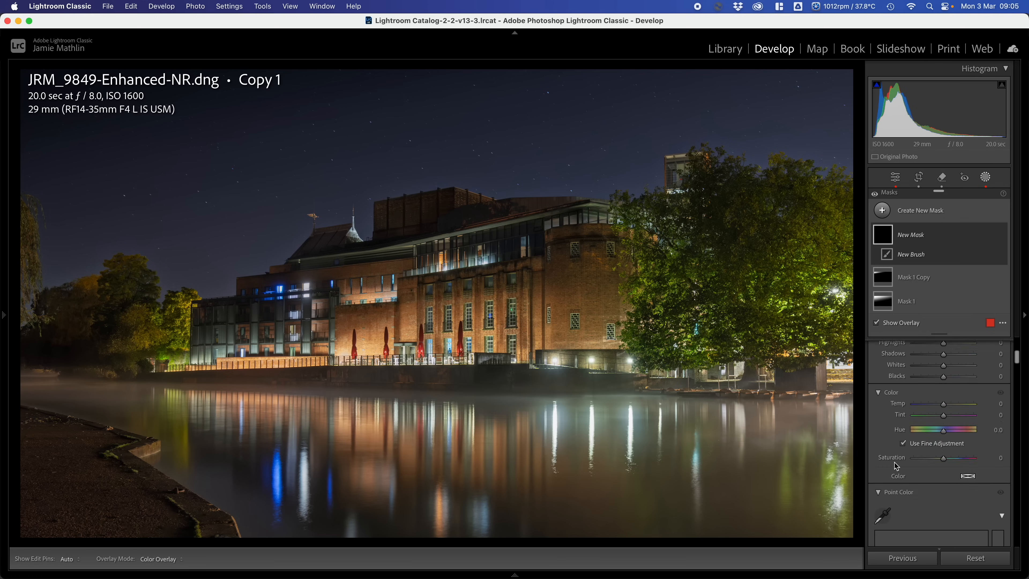
scroll(895, 469, down, 5)
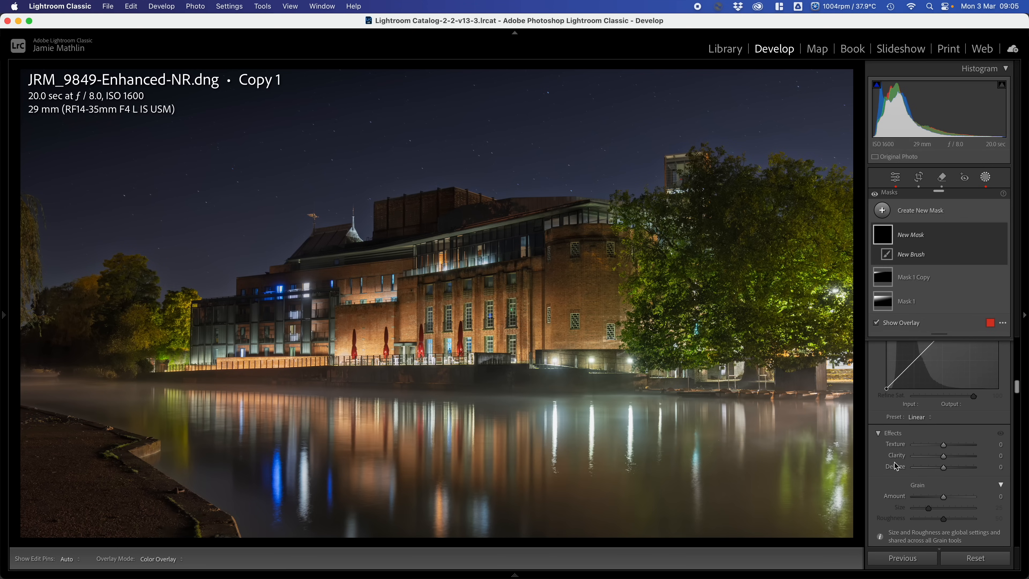
click(930, 467)
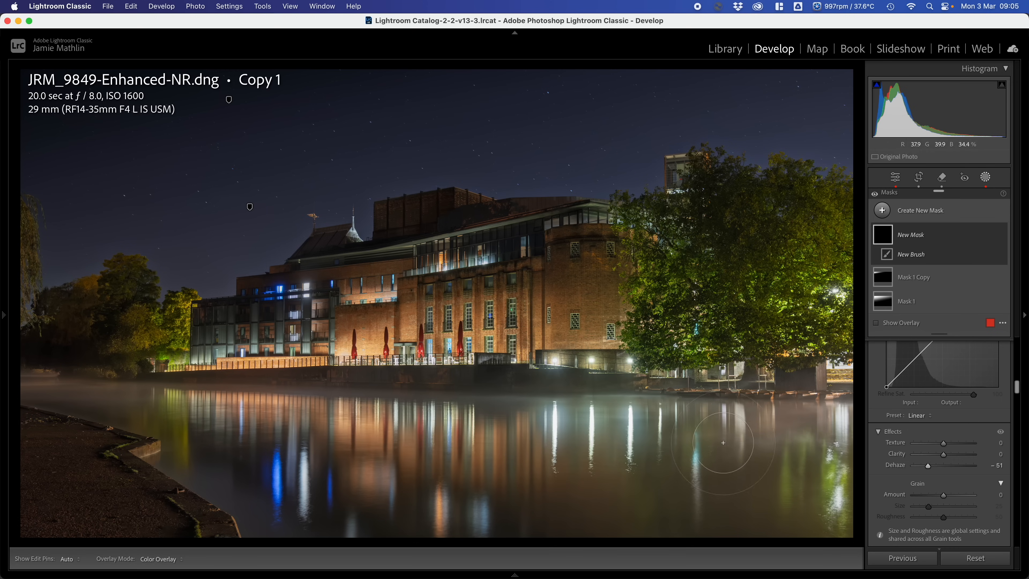
- Paint the brush mask in repeated strokes along the mist across the river's far waterline and close masking
mouse_move(830, 427)
mouse_down()
mouse_move(250, 412)
mouse_move(5, 377)
mouse_up()
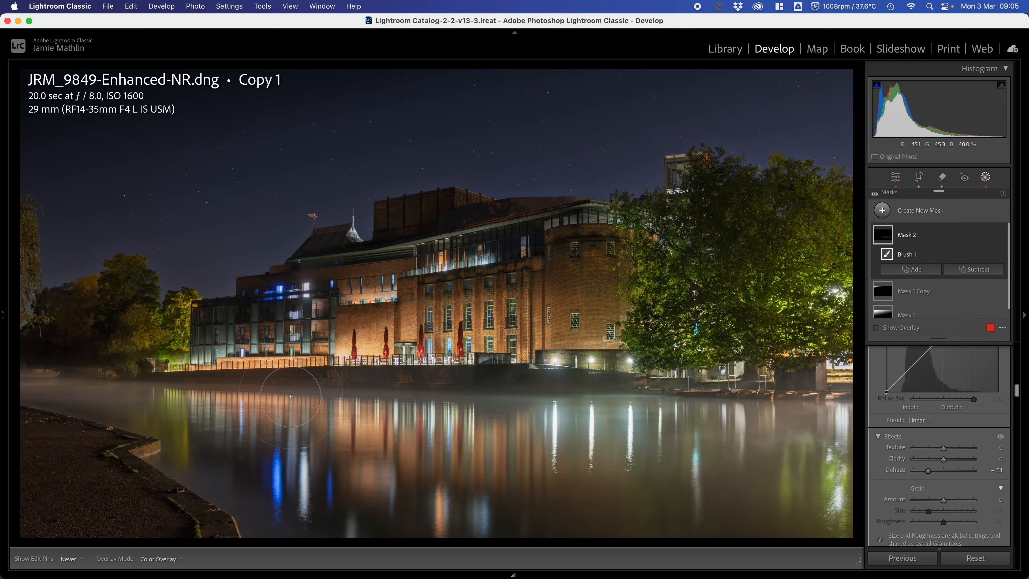
mouse_move(87, 378)
mouse_down()
mouse_move(289, 415)
mouse_move(547, 410)
mouse_up()
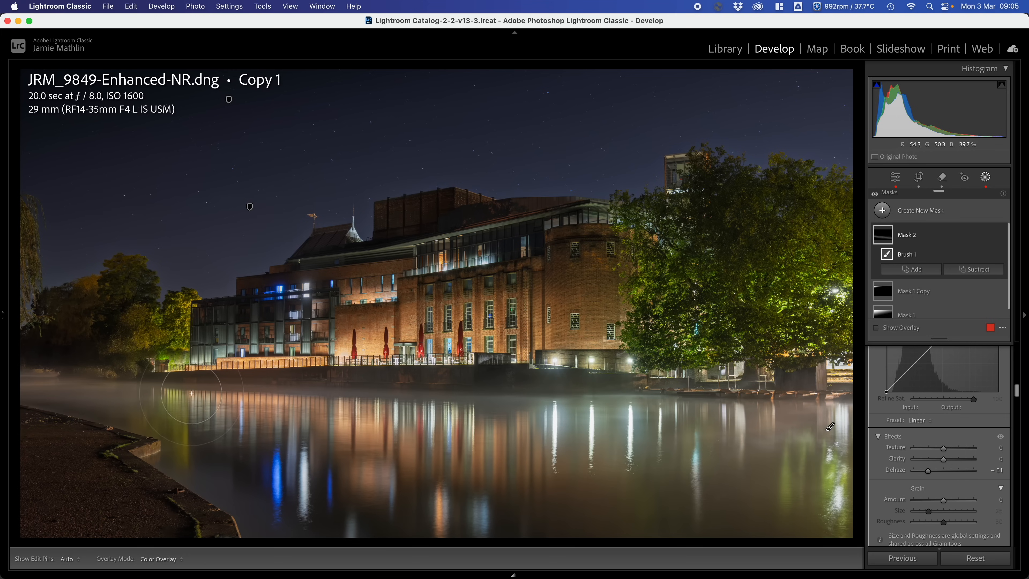
mouse_move(217, 396)
mouse_down()
mouse_move(544, 396)
mouse_move(850, 413)
mouse_up()
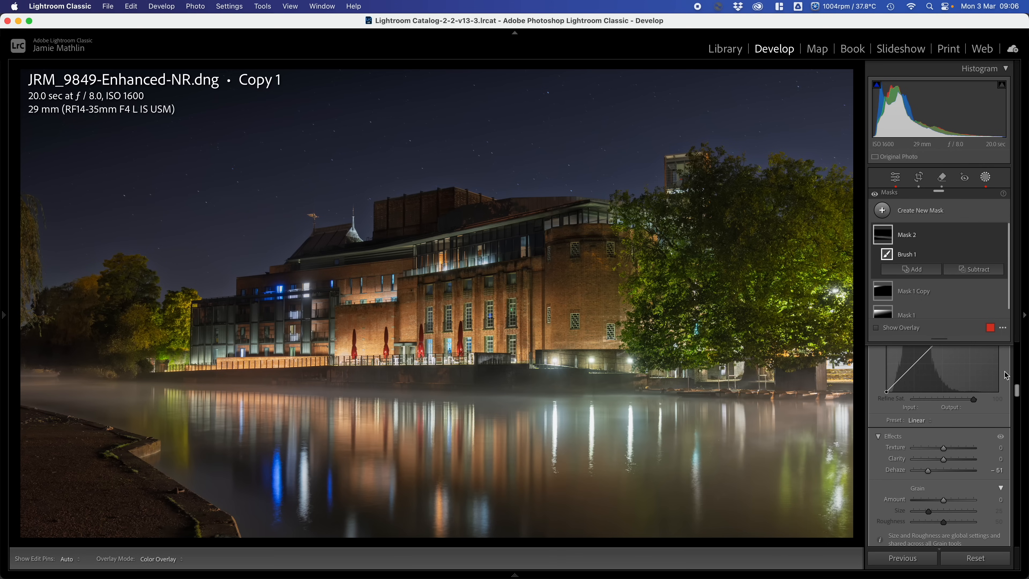
click(985, 177)
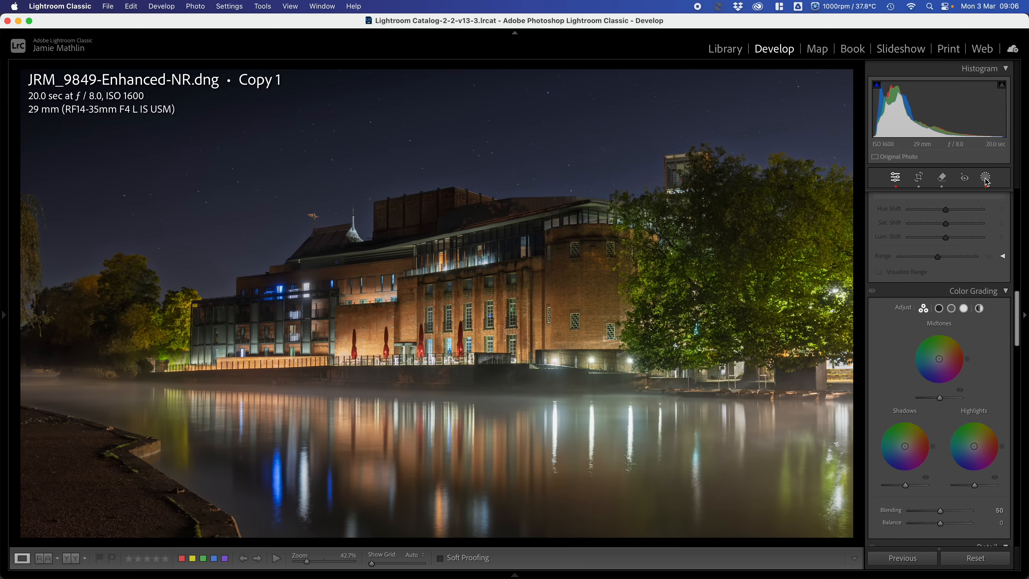
- Add a Highlight Priority post-crop vignette with Amount −25 and Feather 100
scroll(976, 292, down, 15)
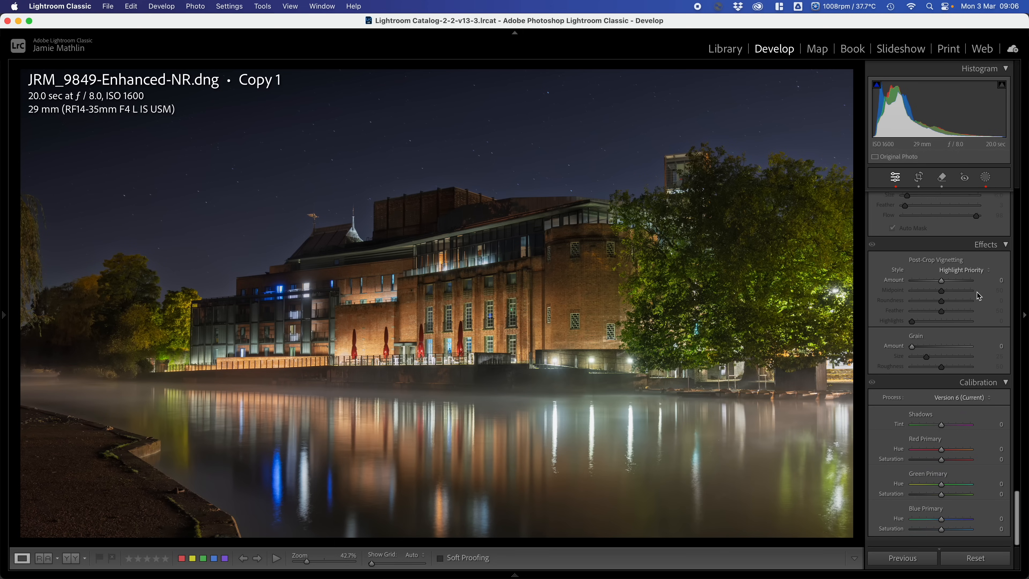
click(933, 291)
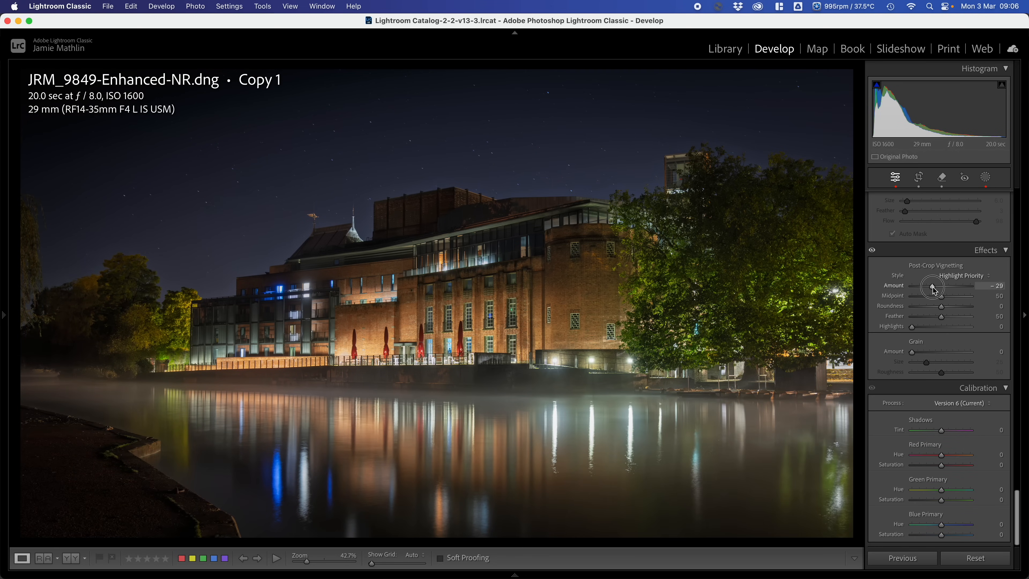
drag(933, 291, 936, 291)
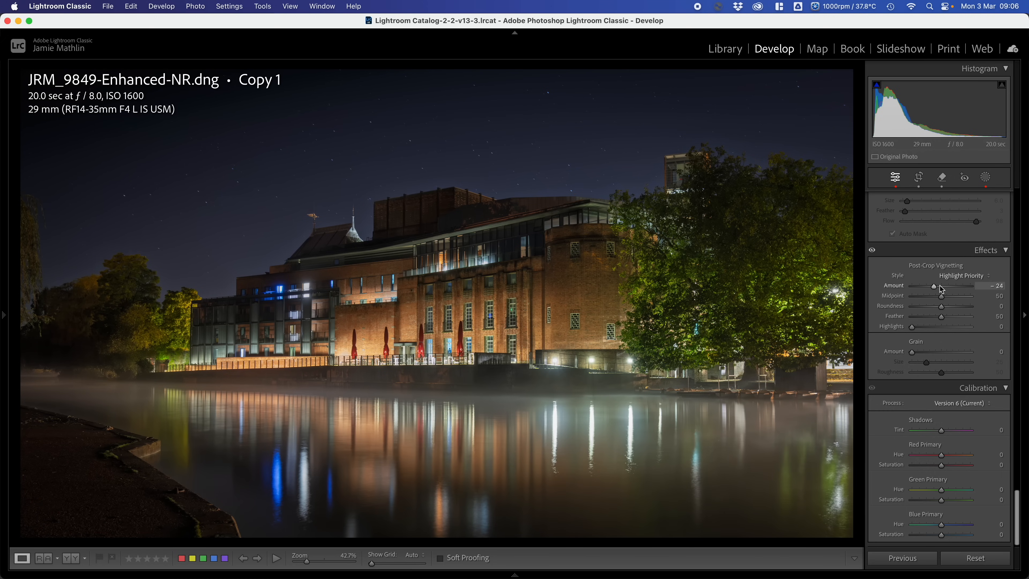
click(997, 287)
text(-25)
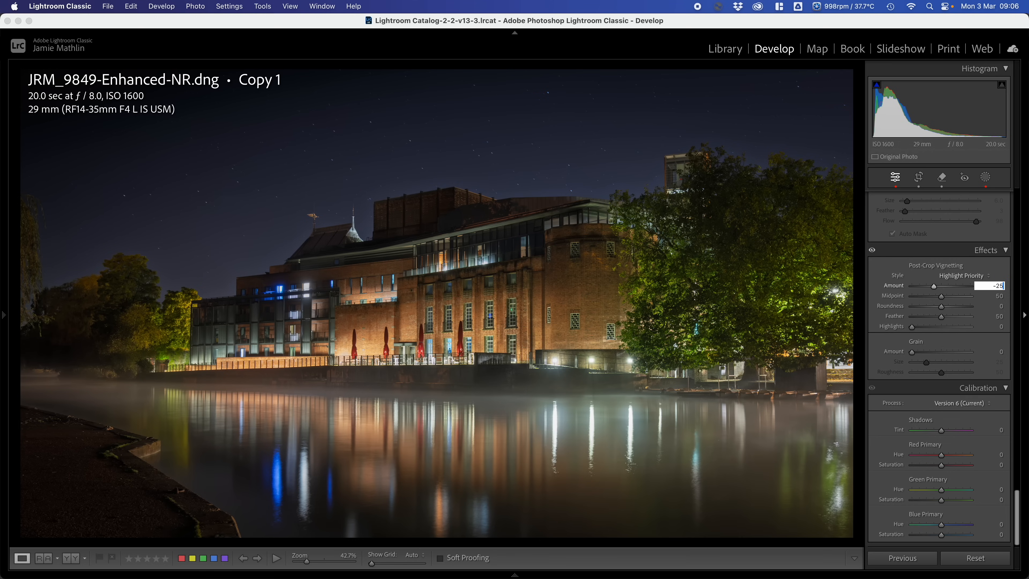
key(Return)
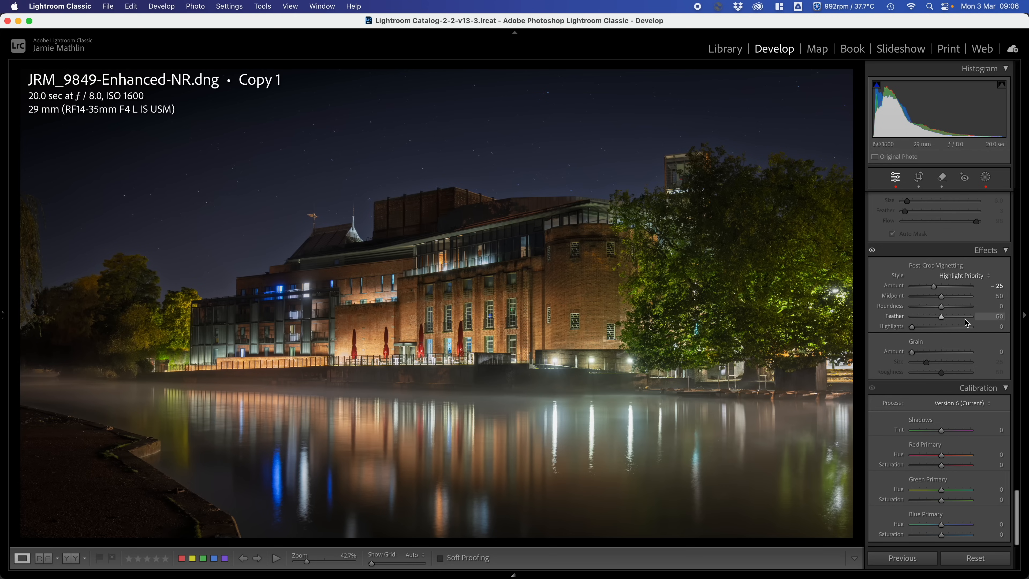
drag(942, 319, 970, 318)
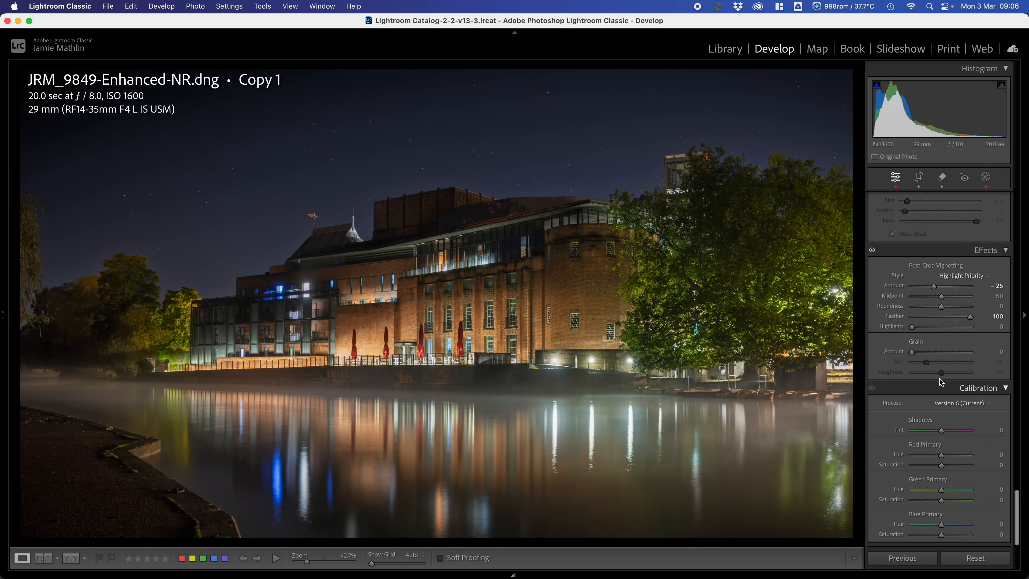
- Refine the whole photo's tone with Whites +26, Blacks −24 and Contrast −30, and preview it full screen
scroll(939, 381, up, 10)
scroll(939, 379, up, 12)
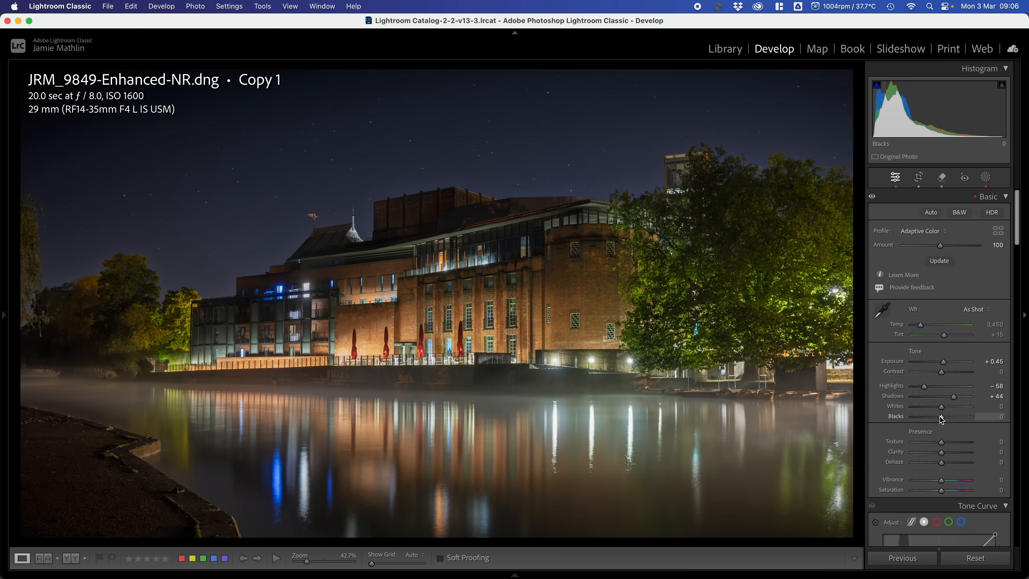
key(alt)
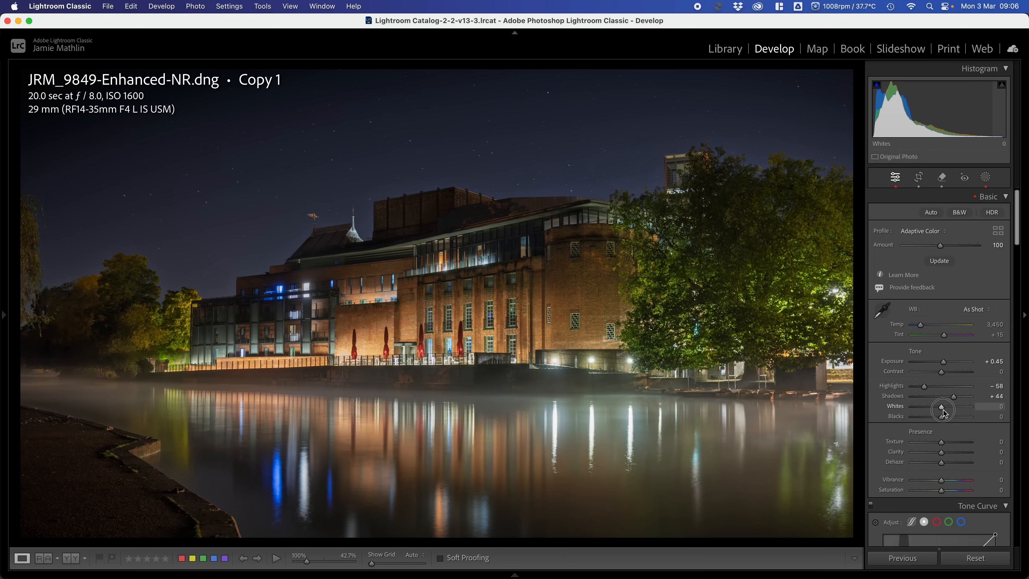
alt+click(943, 410)
mouse_move(944, 413)
mouse_down()
mouse_move(969, 418)
mouse_move(900, 420)
mouse_move(954, 423)
mouse_move(937, 423)
mouse_up()
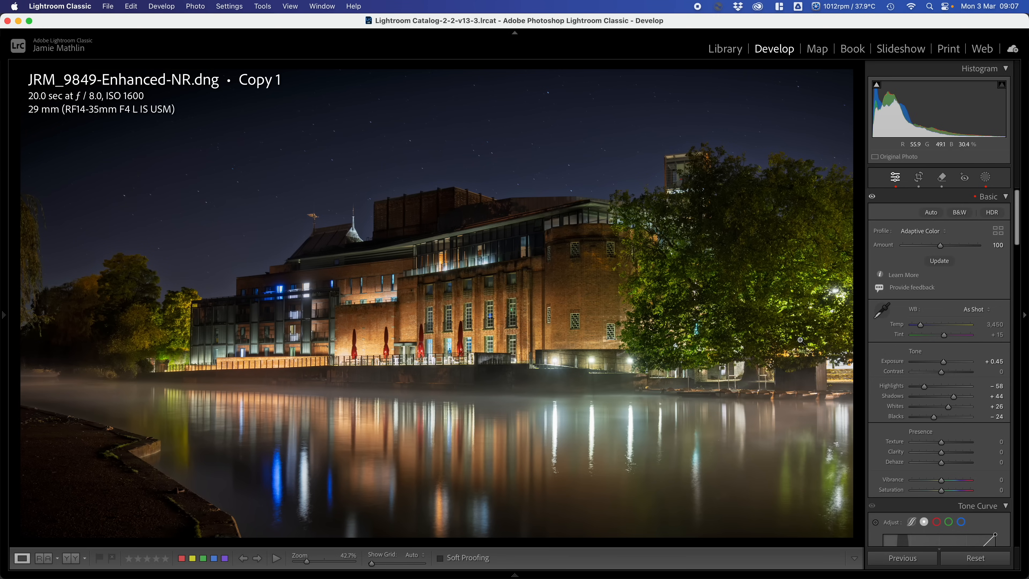
drag(941, 379, 933, 377)
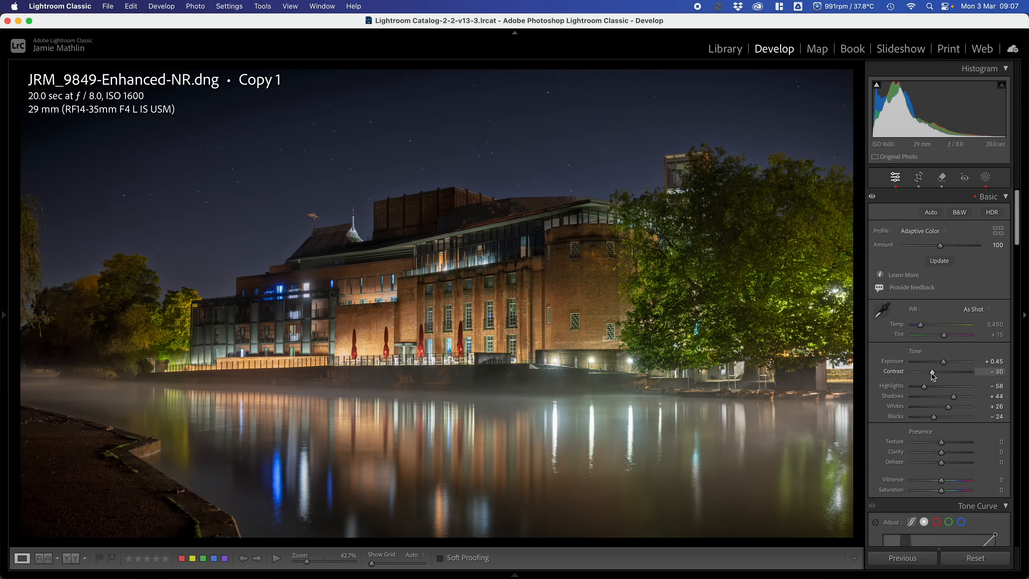
key(f)
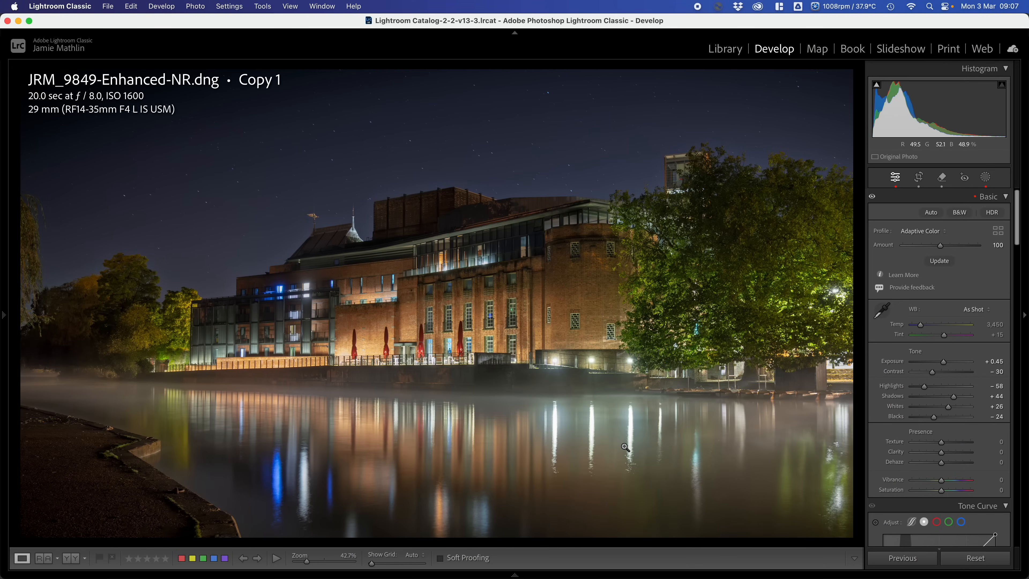
- Open the dark riverside photo JRM_9852.cr3 for developing
mouse_move(523, 575)
click(431, 507)
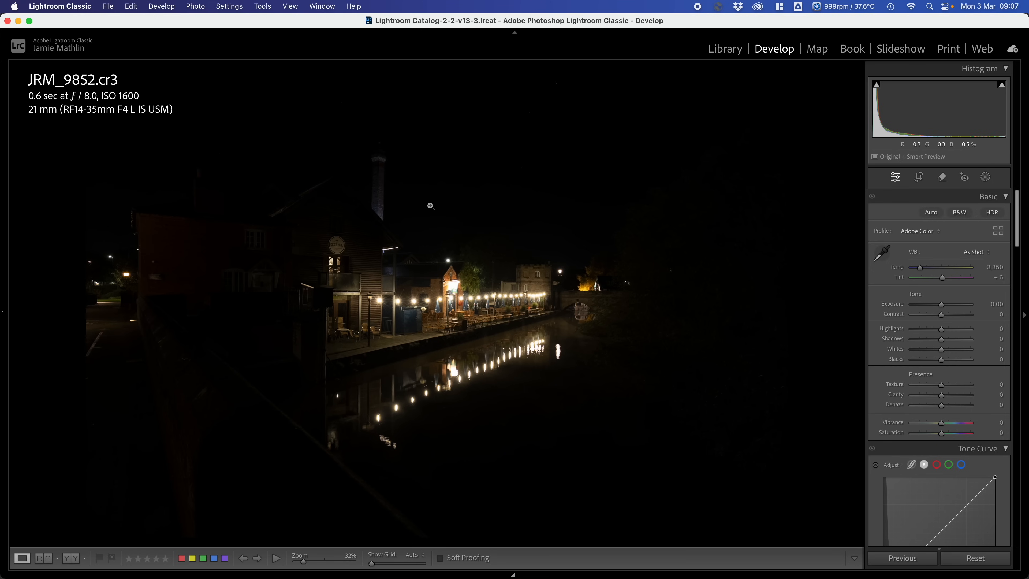
scroll(939, 334, up, 1)
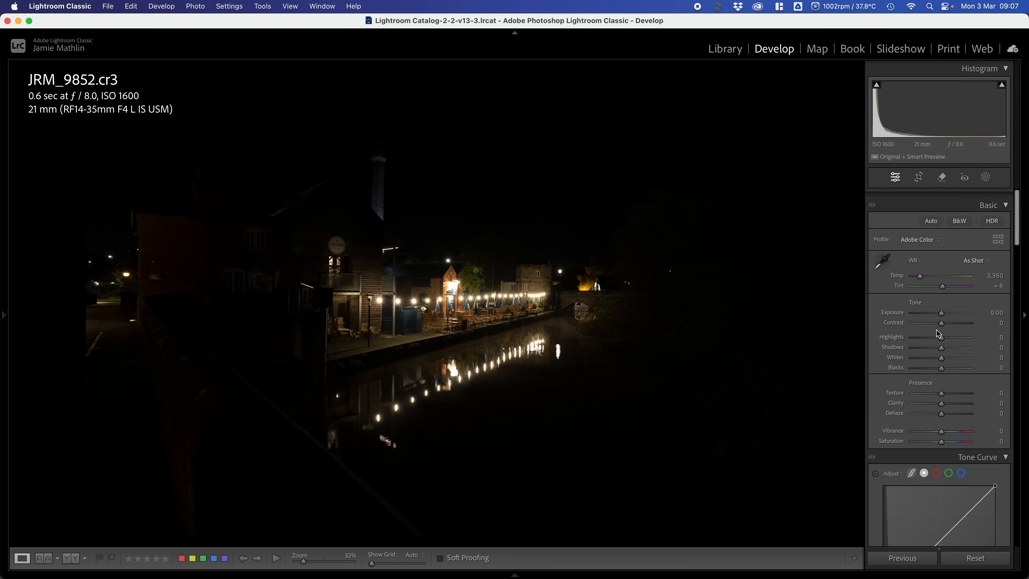
scroll(941, 246, down, 1)
click(923, 234)
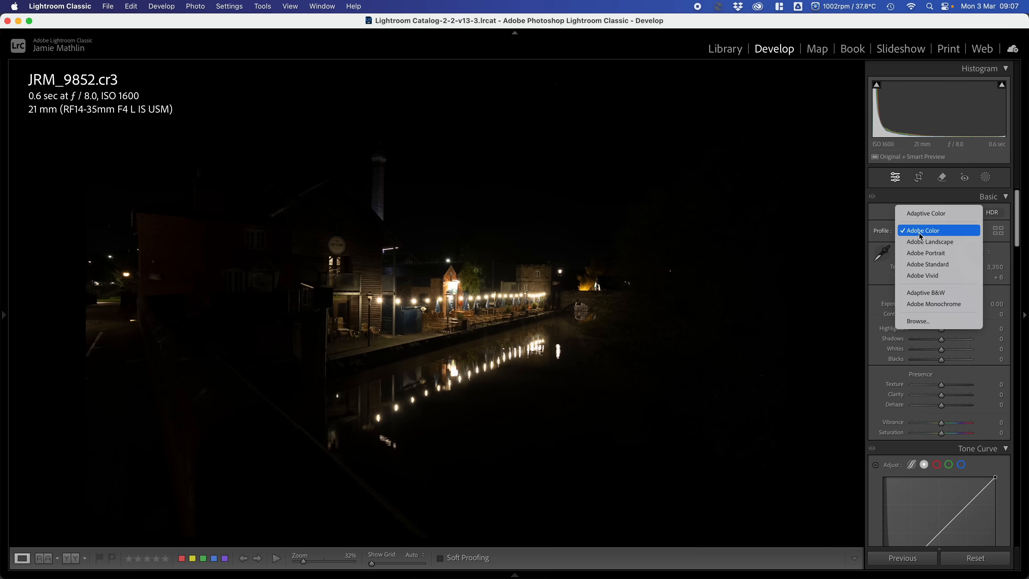
click(922, 294)
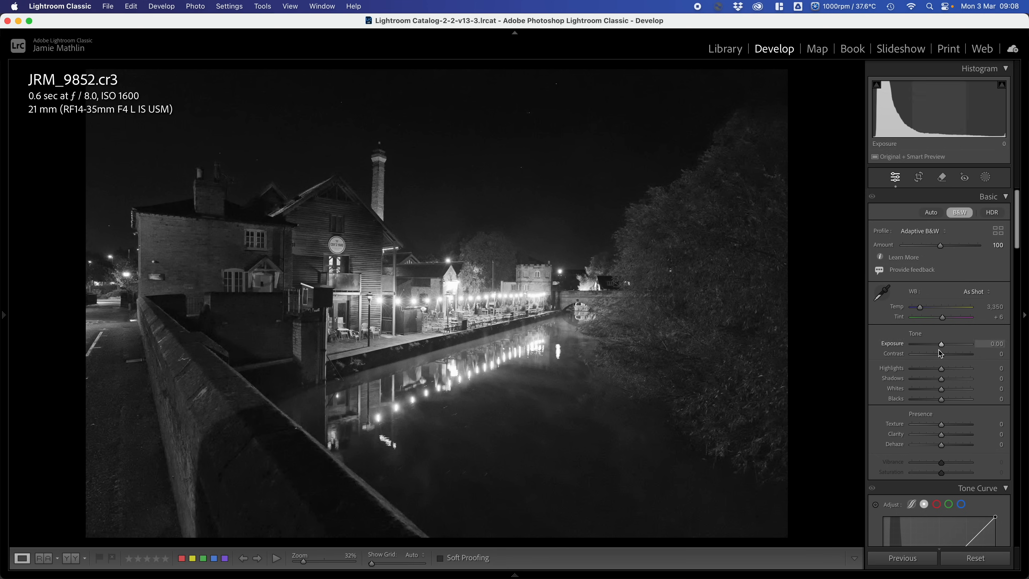
drag(941, 369, 959, 383)
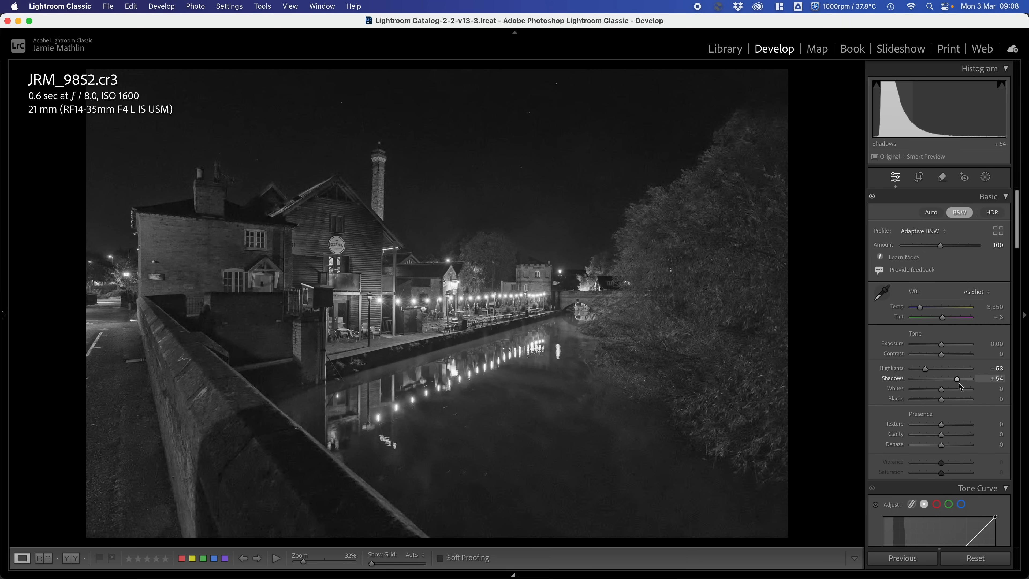
click(975, 558)
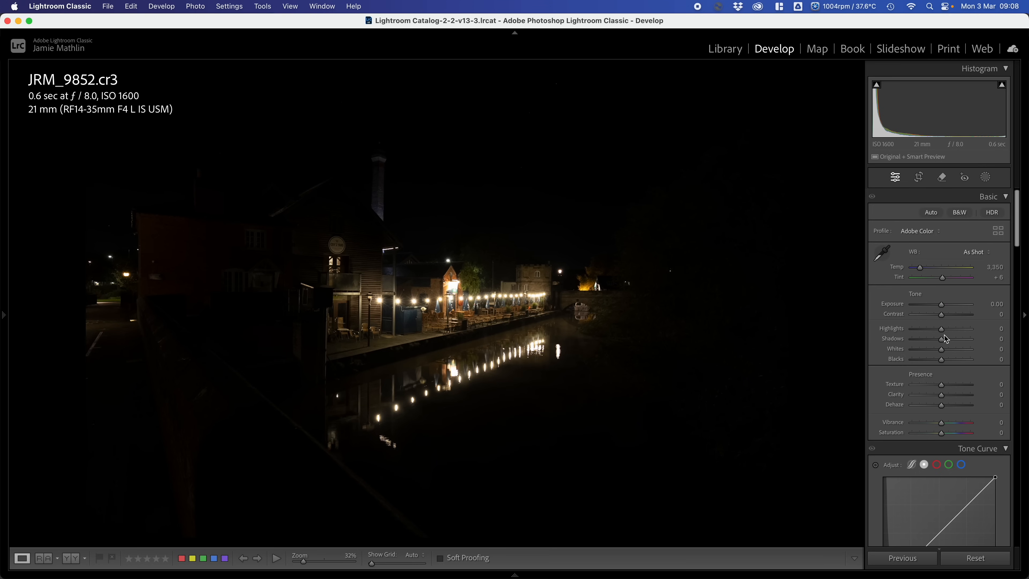
- Enhance JRM_9852.cr3 with AI Denoise at Amount 50, saving the result as a new DNG without creating a stack
scroll(935, 365, down, 15)
scroll(931, 367, down, 5)
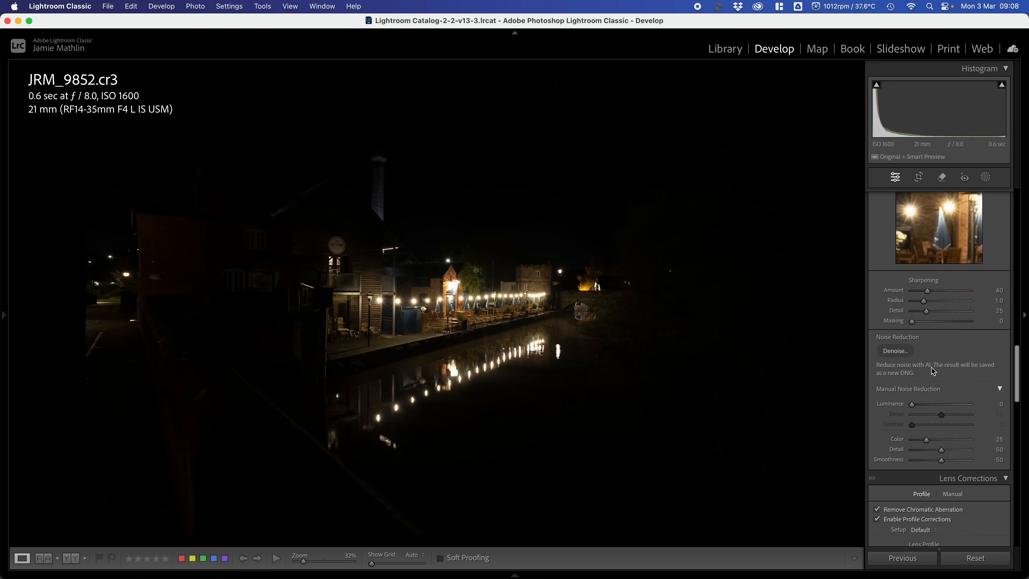
click(895, 344)
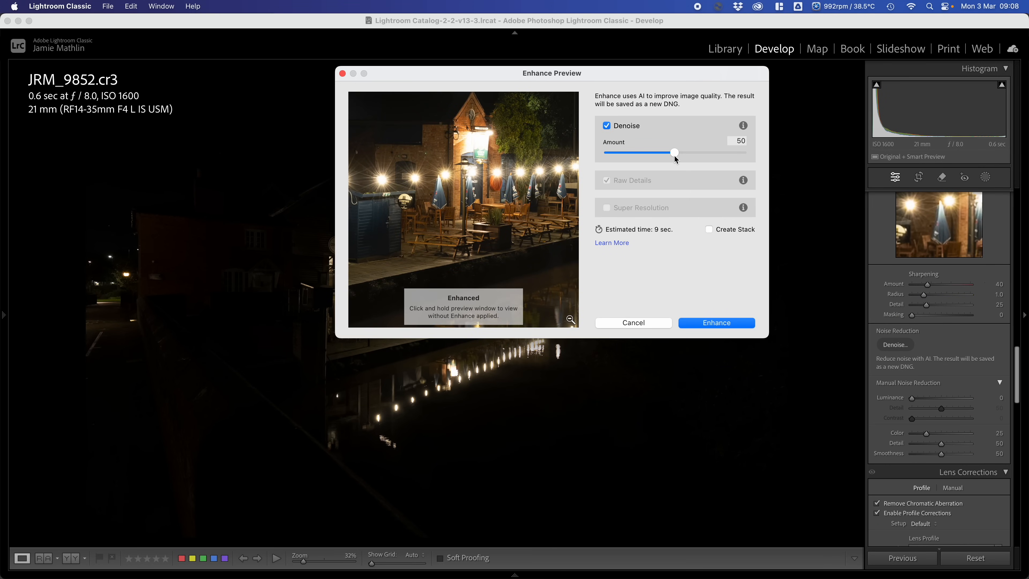
click(725, 324)
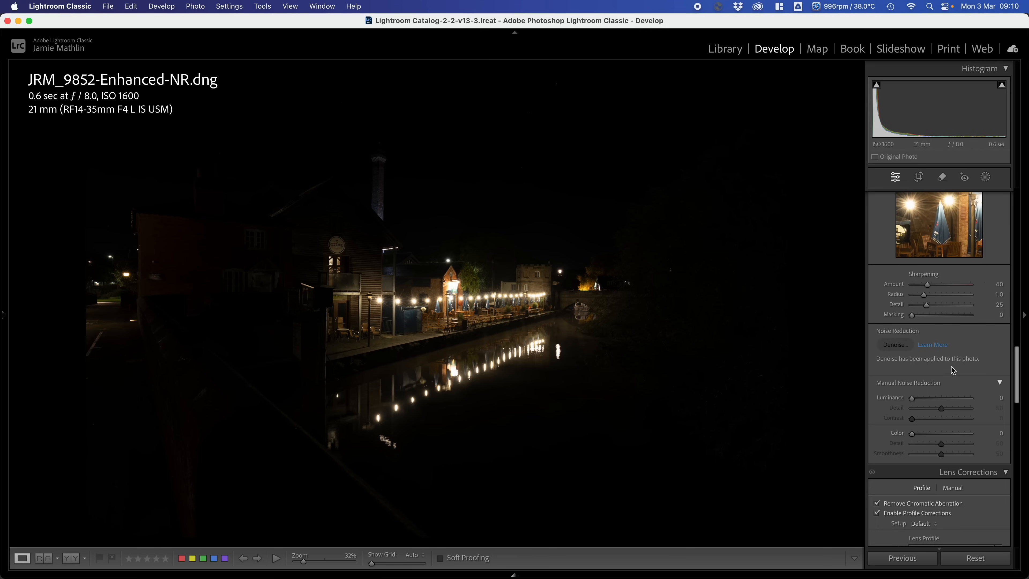
- Apply the Adaptive B&W profile to the denoised DNG and set Highlights to −51 and Shadows to +24
scroll(954, 367, up, 2)
scroll(957, 367, up, 10)
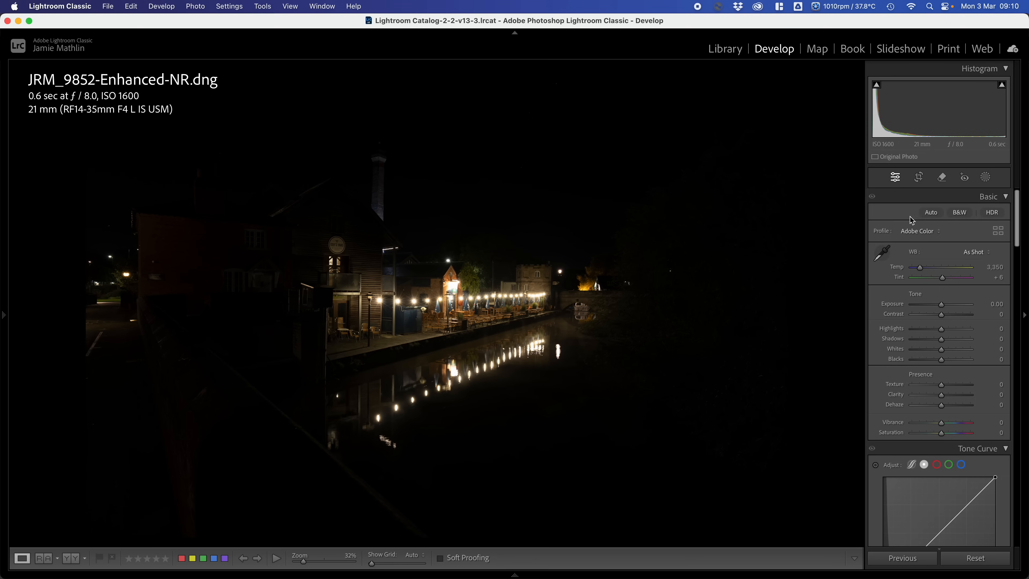
click(887, 234)
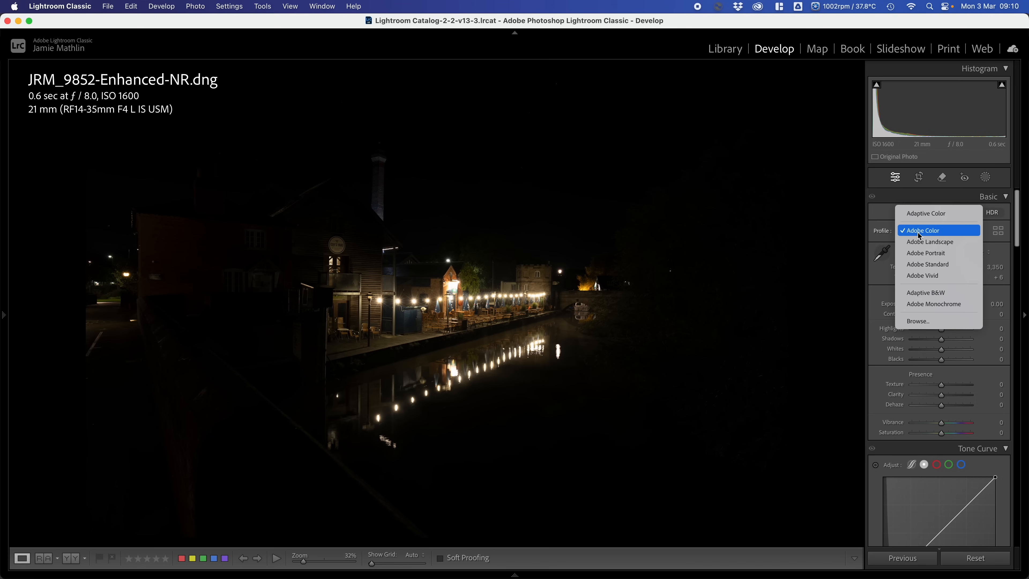
click(920, 298)
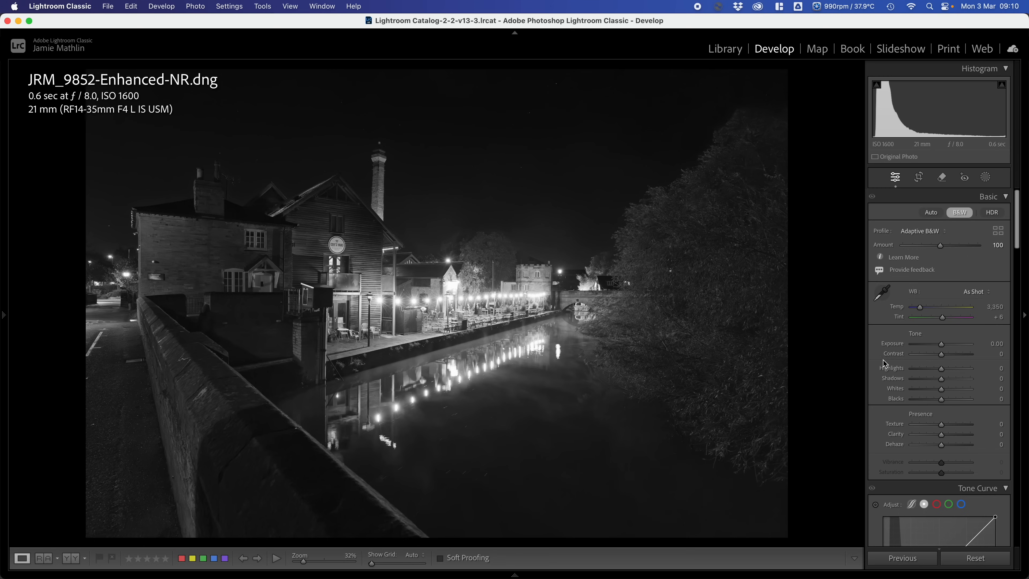
mouse_move(941, 369)
mouse_down()
mouse_move(926, 370)
mouse_move(949, 382)
mouse_up()
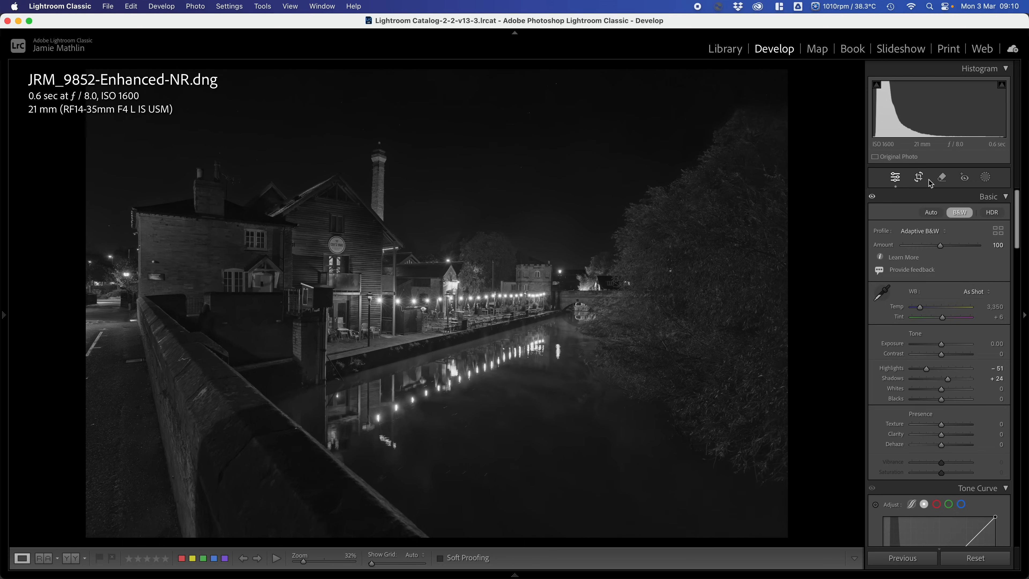
- Crop the photo to a 16 x 9 aspect, tightened around the riverside buildings and lights with the chimney inside the frame
click(919, 177)
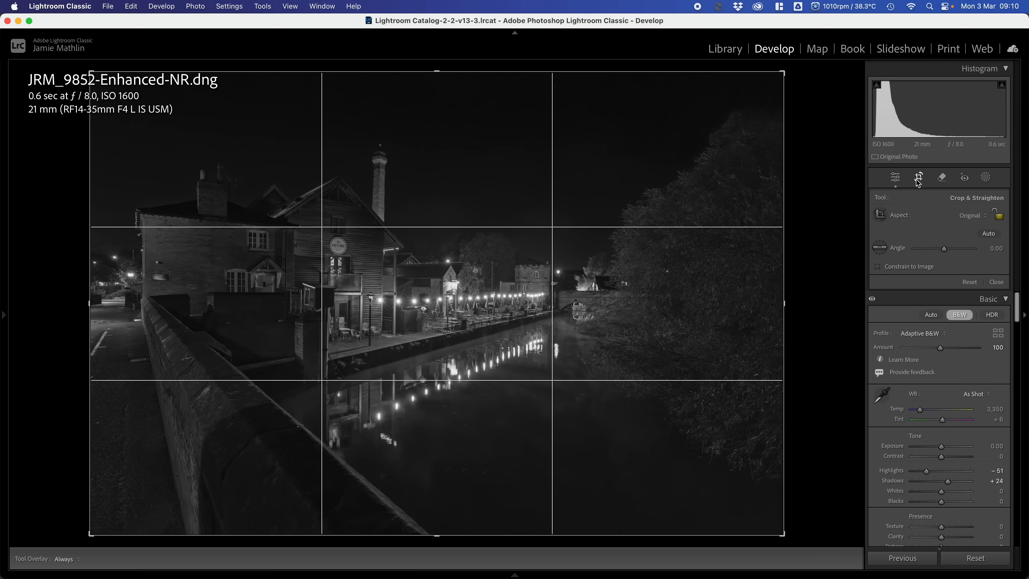
click(970, 215)
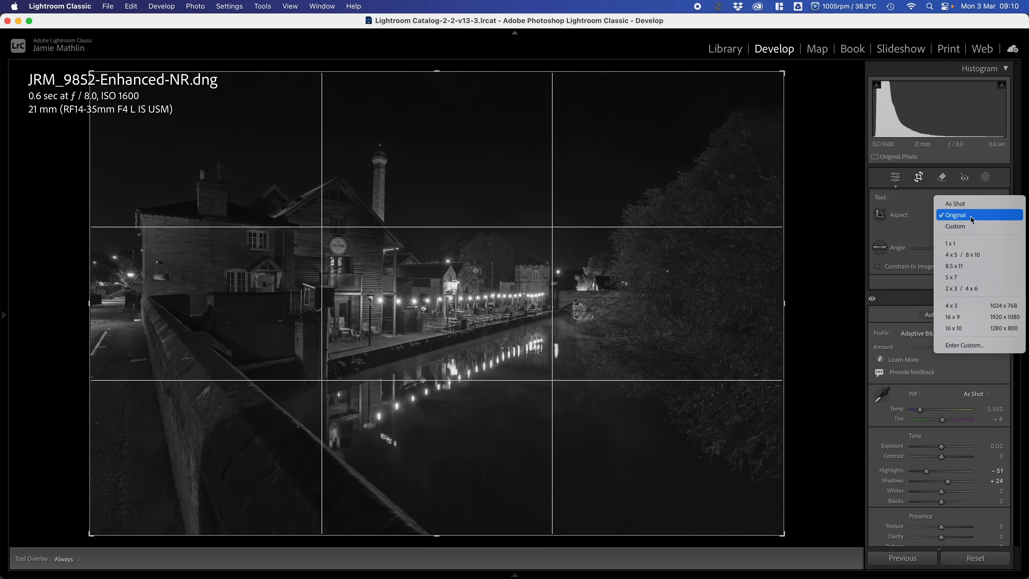
click(952, 317)
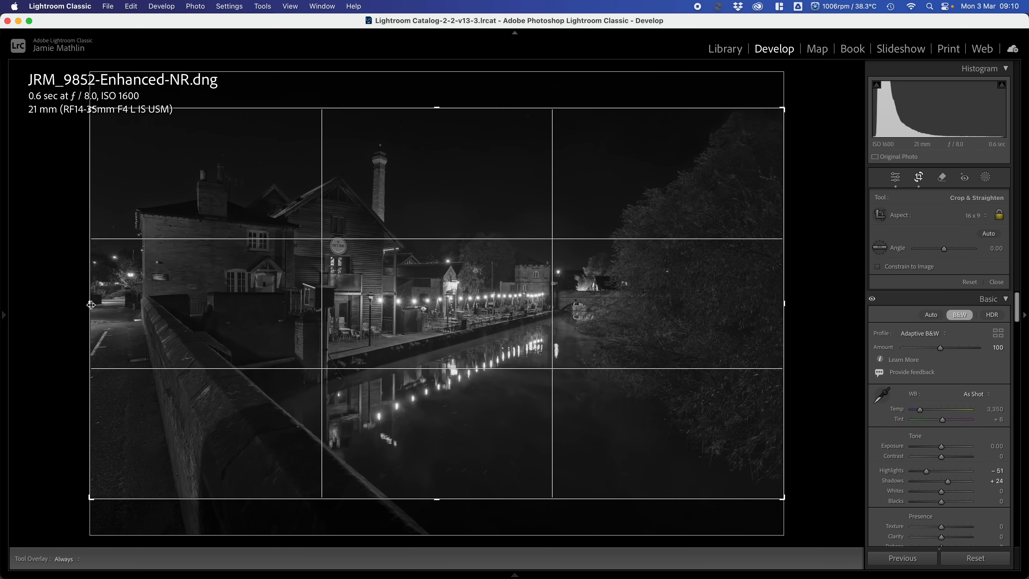
drag(89, 303, 108, 309)
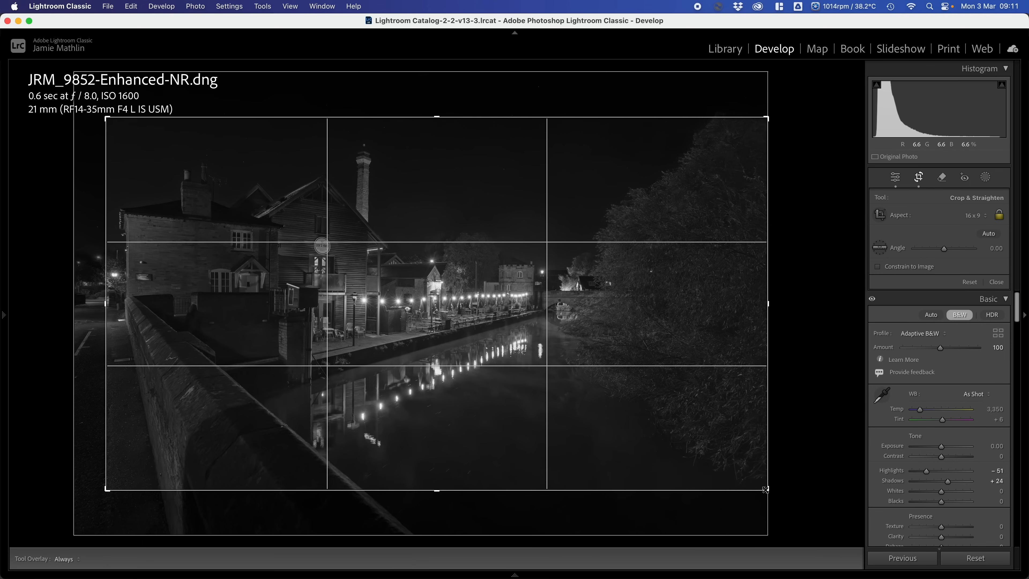
drag(761, 486, 740, 469)
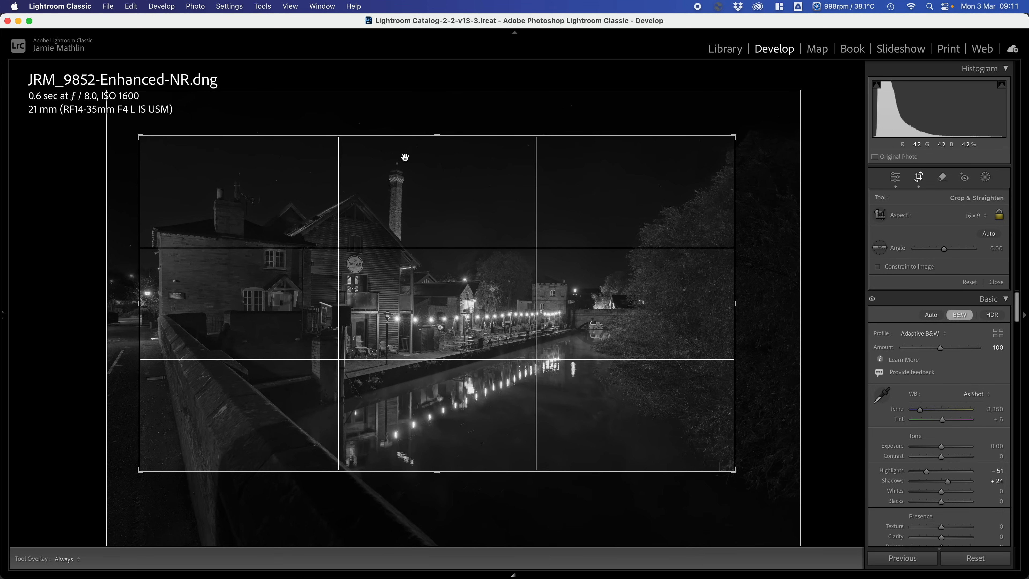
key(Return)
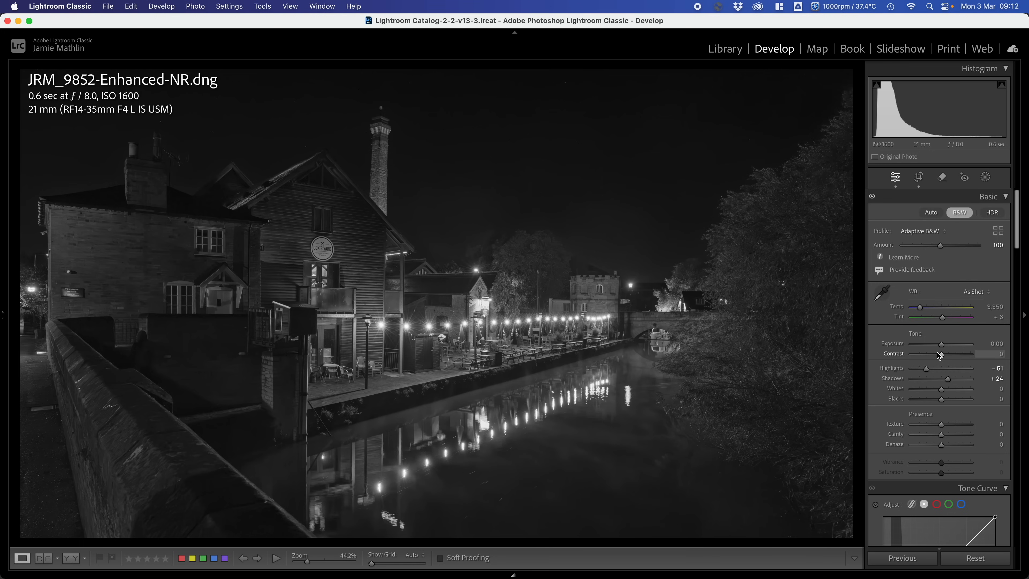
- Refine the black-and-white tones with Contrast +35, Blacks −28, Temp 6,120, Highlights −64 and Exposure +0.35
drag(939, 355, 952, 356)
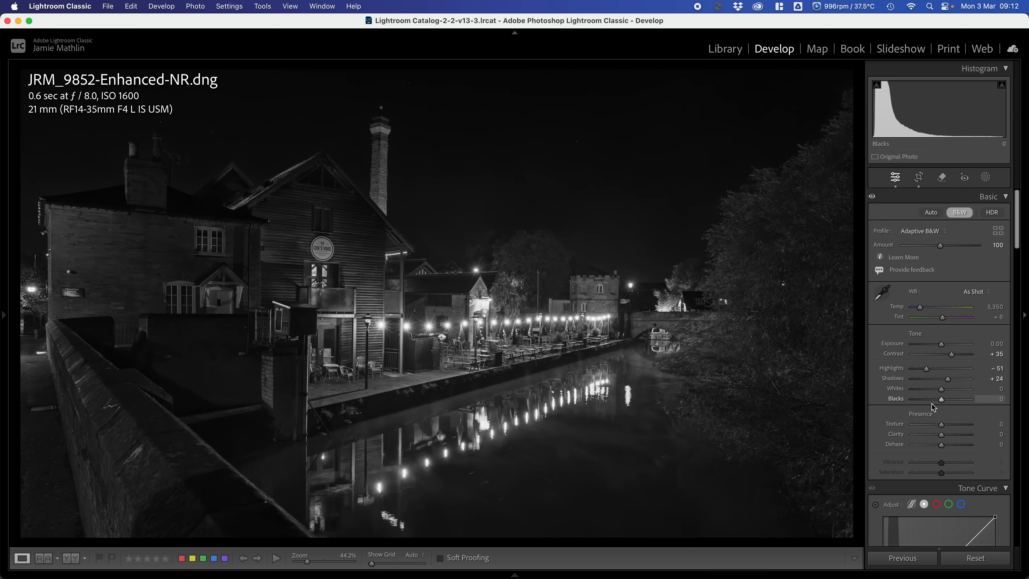
drag(940, 399, 934, 401)
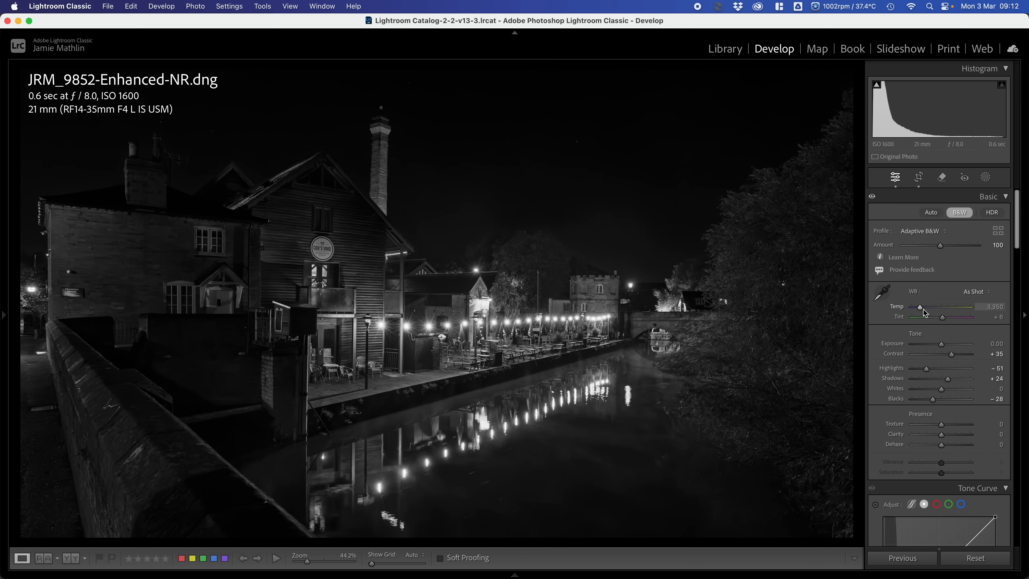
drag(924, 312, 939, 312)
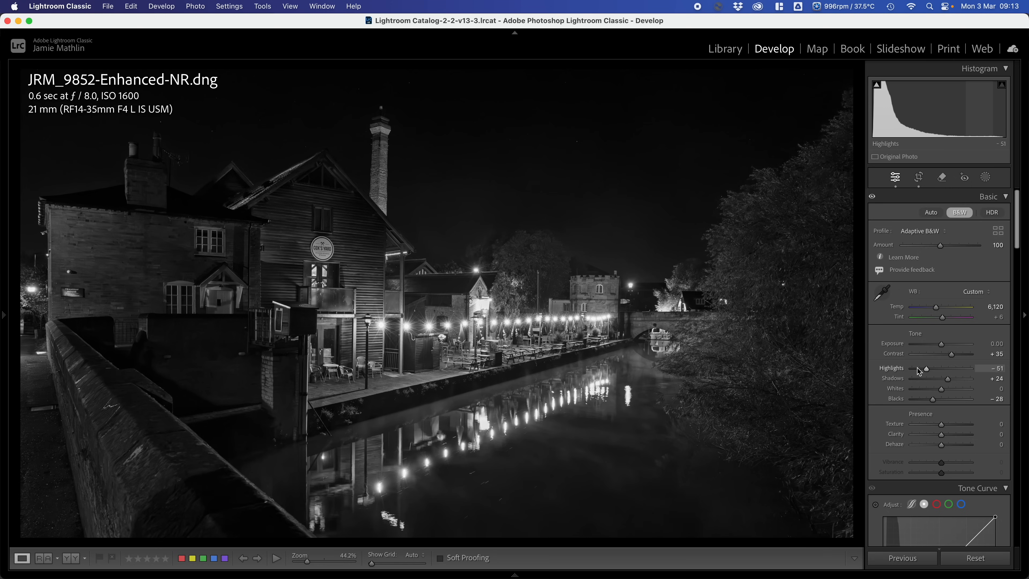
drag(929, 372, 925, 374)
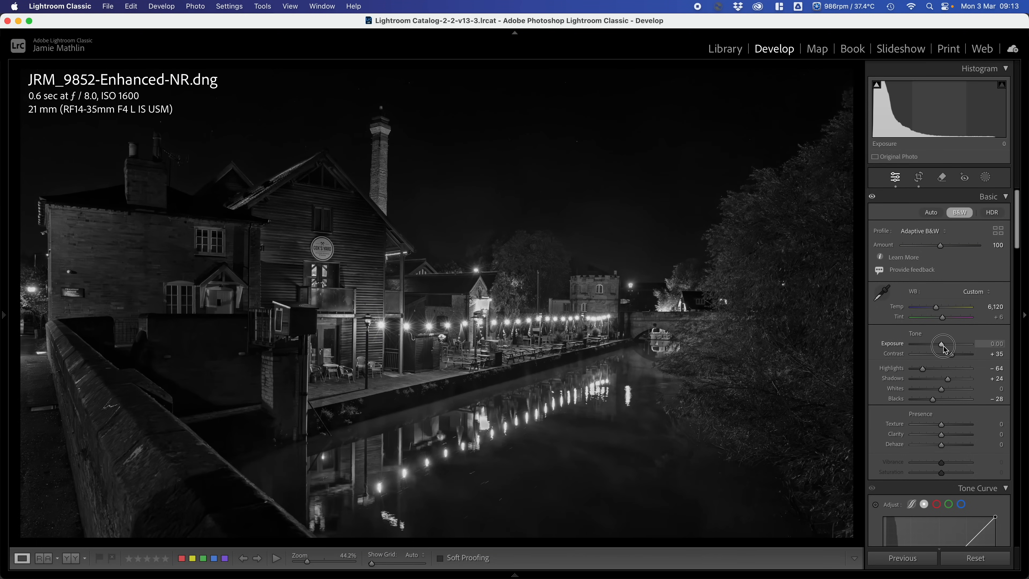
drag(941, 344, 946, 350)
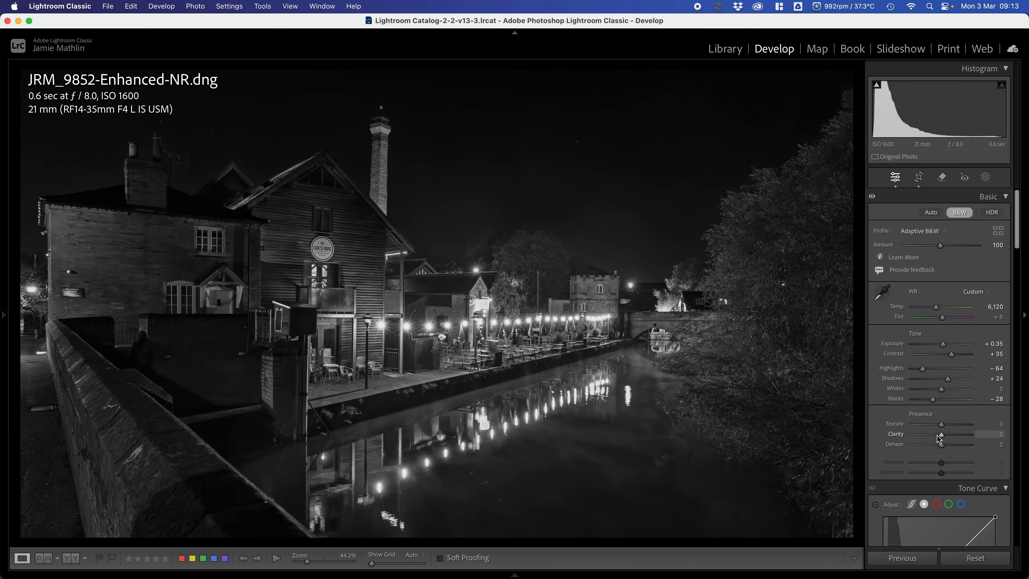
- Soften the black-and-white photo with Clarity −60 and Texture +8, and set Highlights to −48
drag(943, 436, 954, 437)
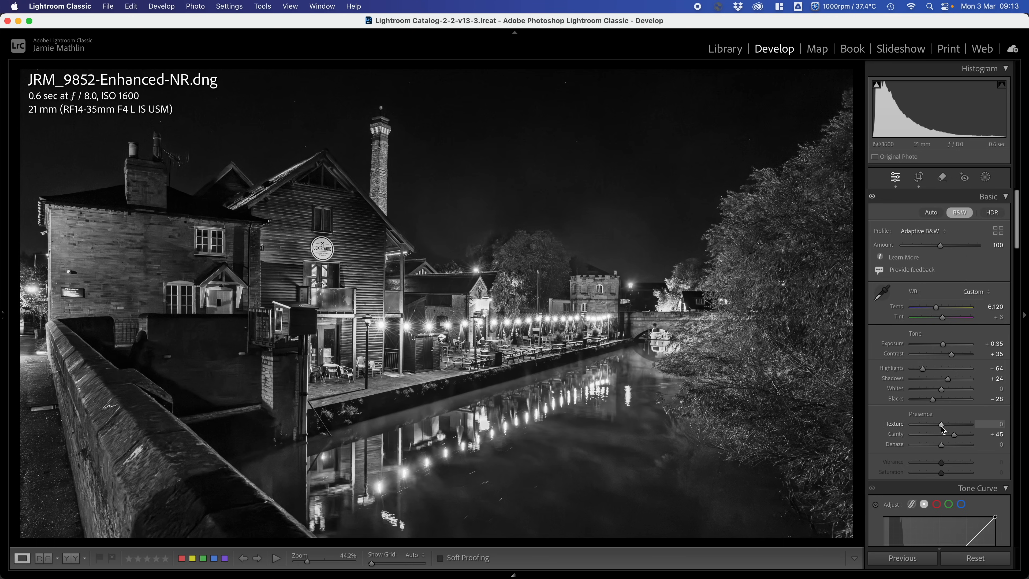
drag(942, 426, 945, 429)
click(919, 436)
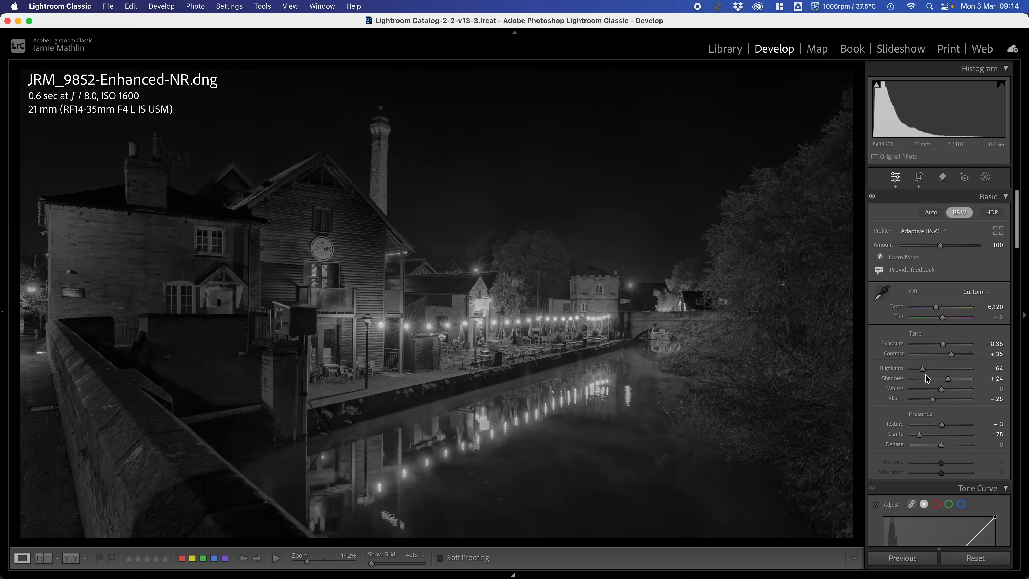
drag(924, 370, 928, 372)
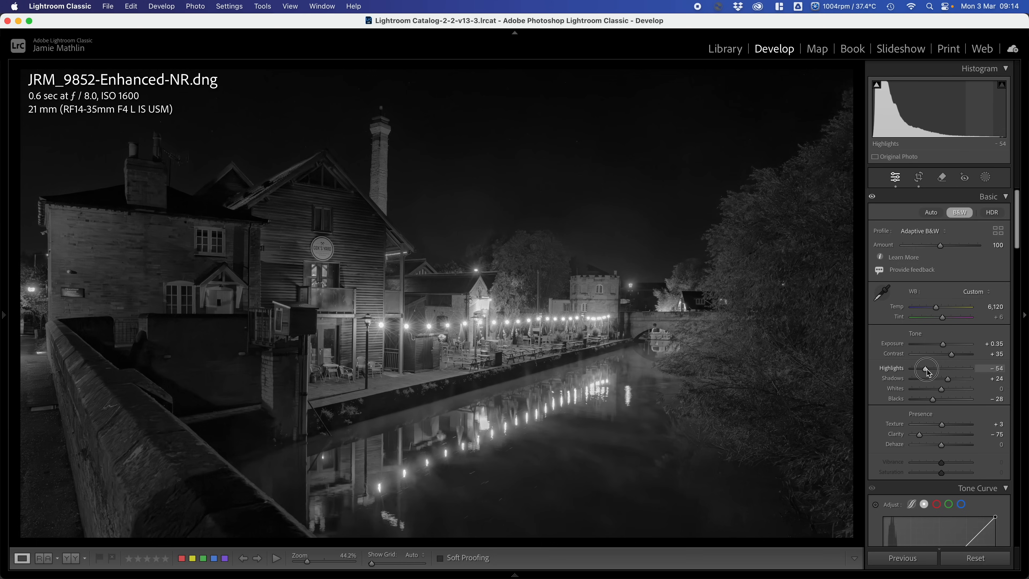
drag(928, 372, 928, 370)
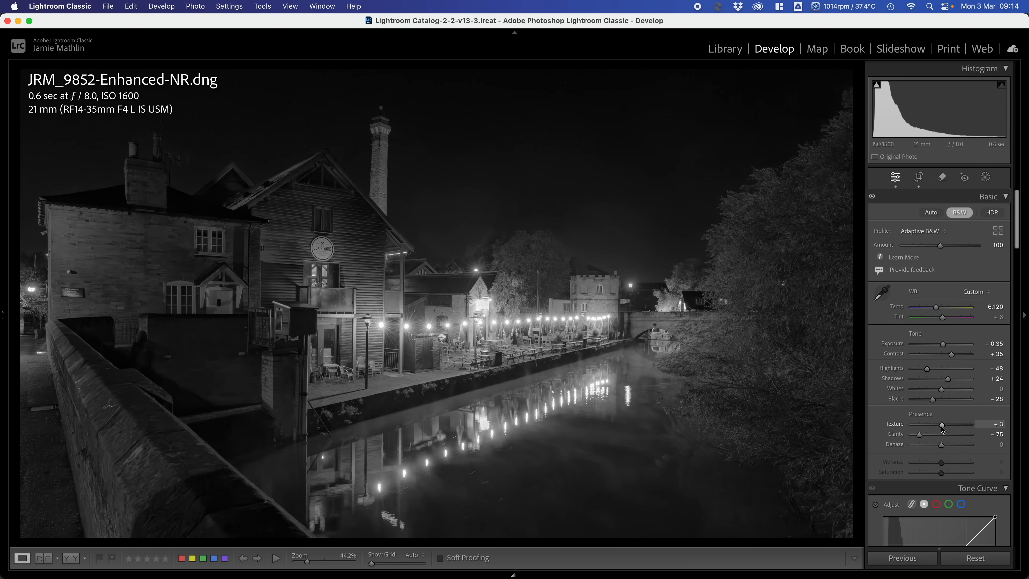
drag(942, 429, 945, 429)
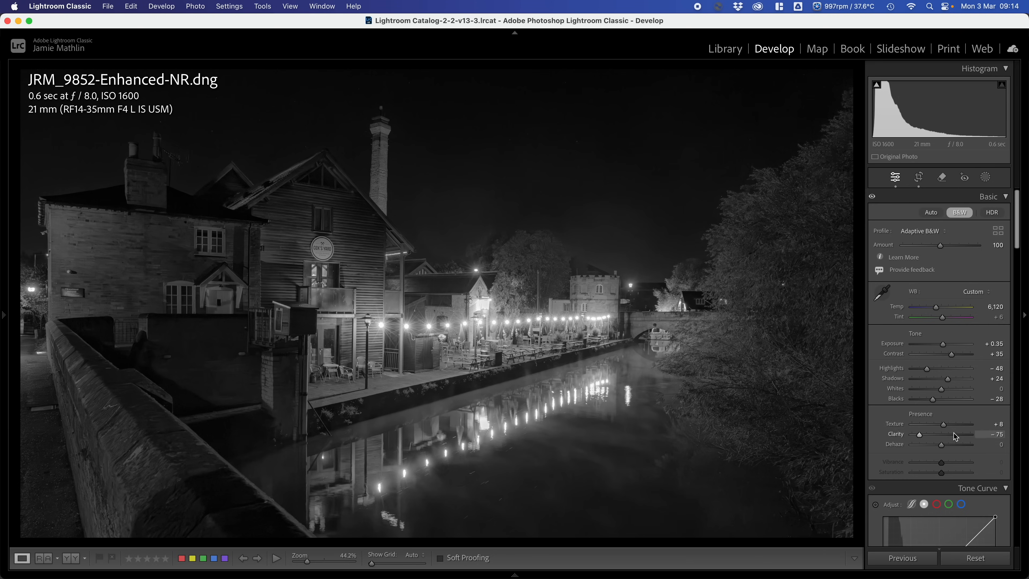
mouse_move(922, 436)
mouse_down()
mouse_move(912, 436)
mouse_move(925, 439)
mouse_up()
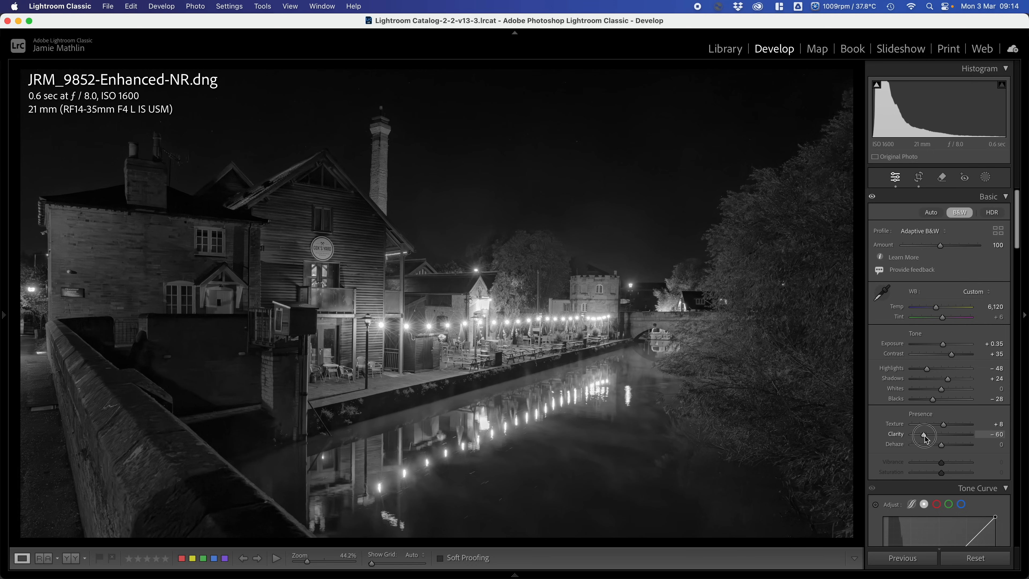
drag(925, 438, 926, 439)
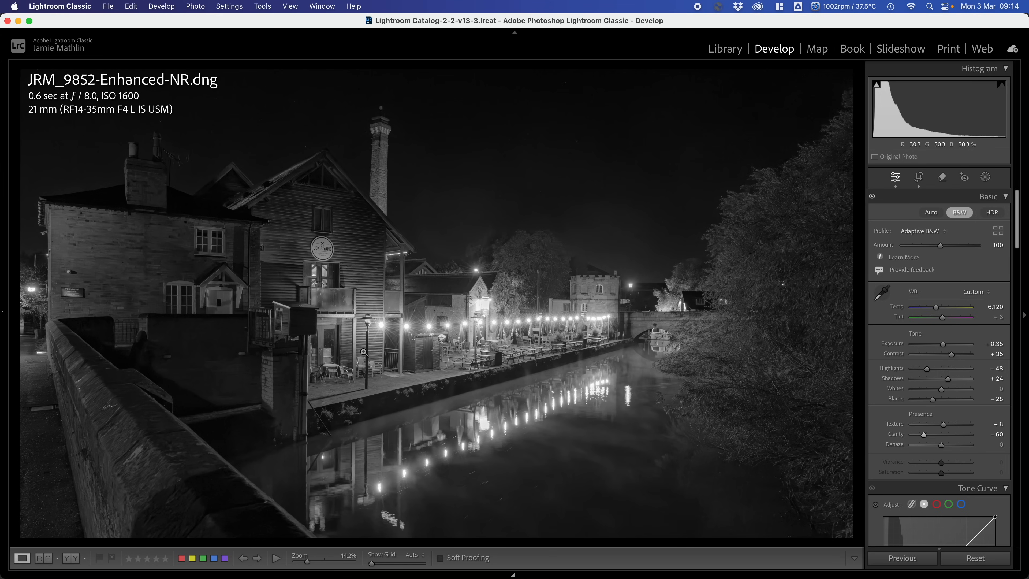
- Create a brush mask with Dehaze −50 and paint it over the river's surface and reflections up to the trees
click(985, 178)
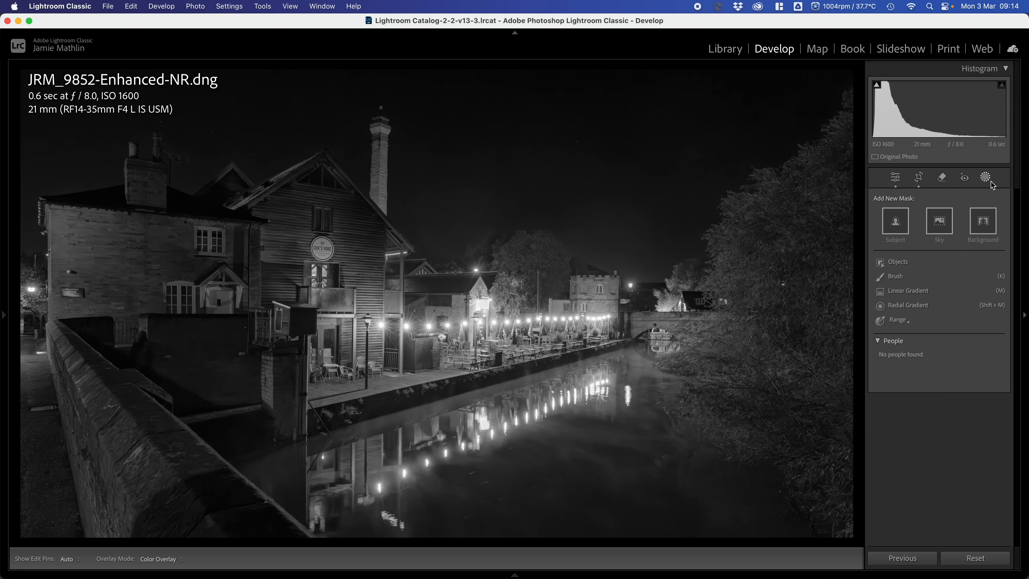
click(899, 278)
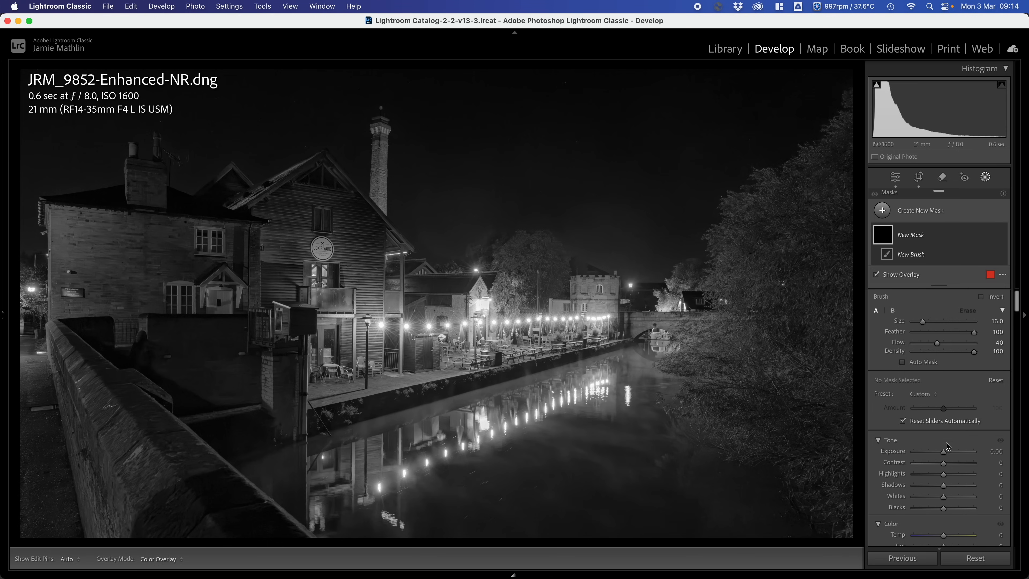
scroll(936, 446, down, 10)
scroll(929, 490, down, 5)
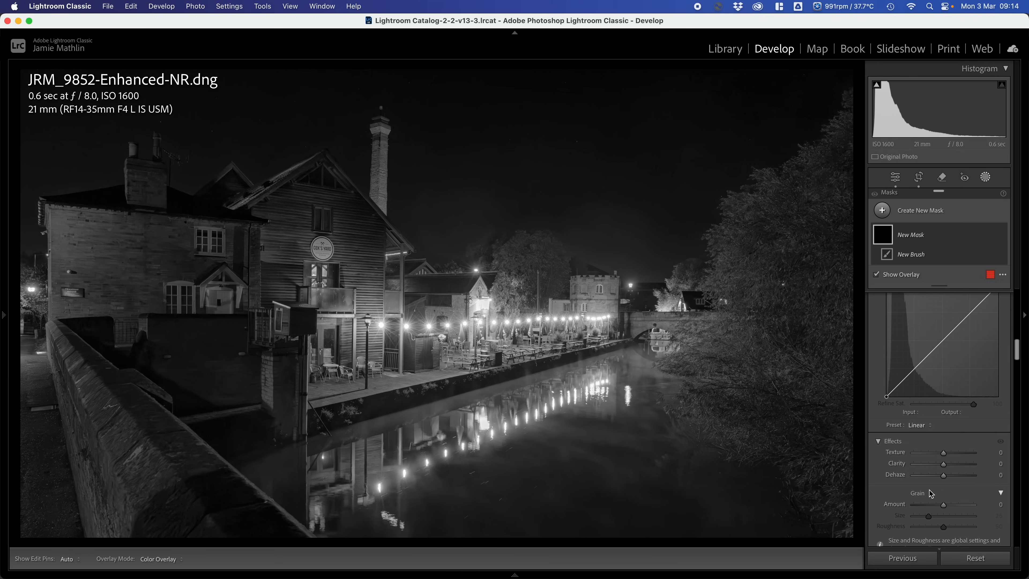
click(931, 439)
drag(931, 439, 928, 439)
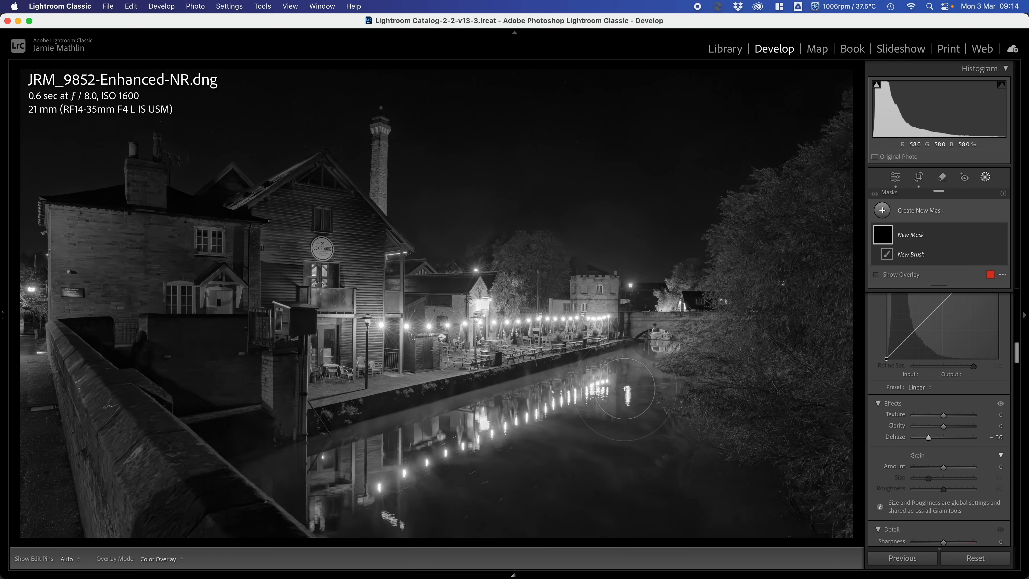
mouse_move(645, 374)
mouse_down()
mouse_move(339, 472)
mouse_move(390, 476)
mouse_move(773, 353)
mouse_move(448, 503)
mouse_move(563, 465)
mouse_up()
mouse_move(646, 376)
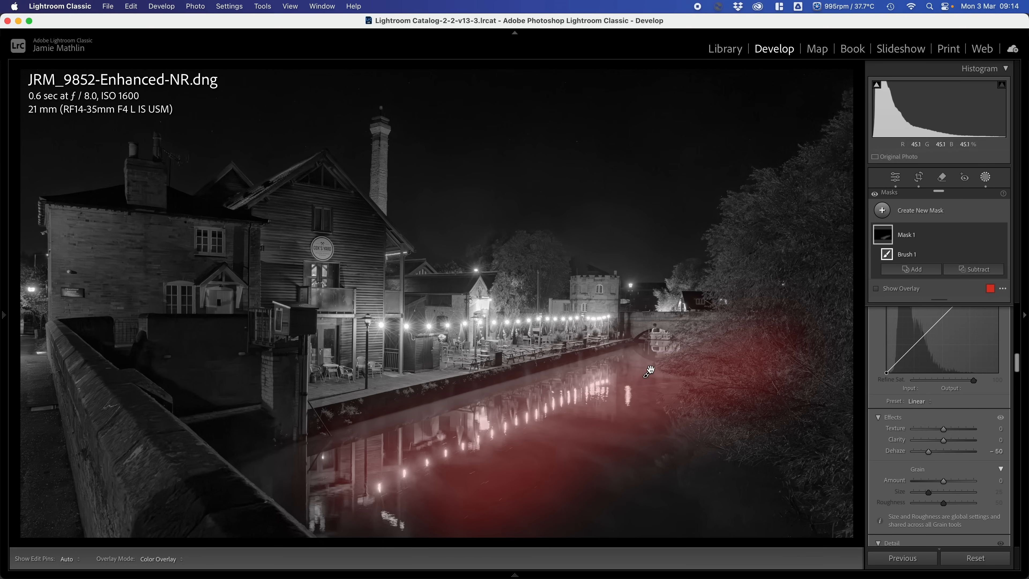
- Extend the Dehaze brush mask with a size 14 brush over the water beside the stone wall, and close masking
key(h)
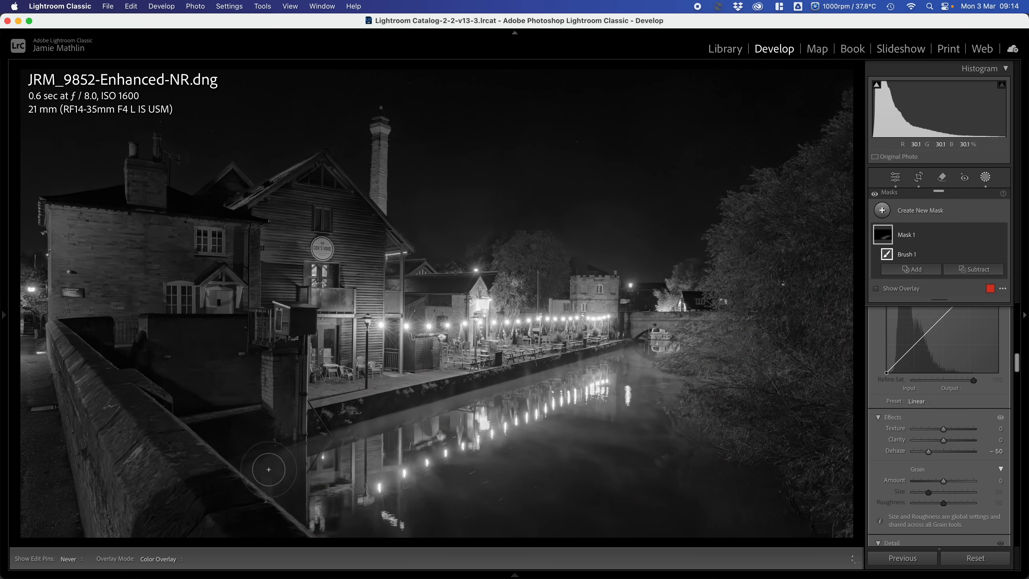
key(h)
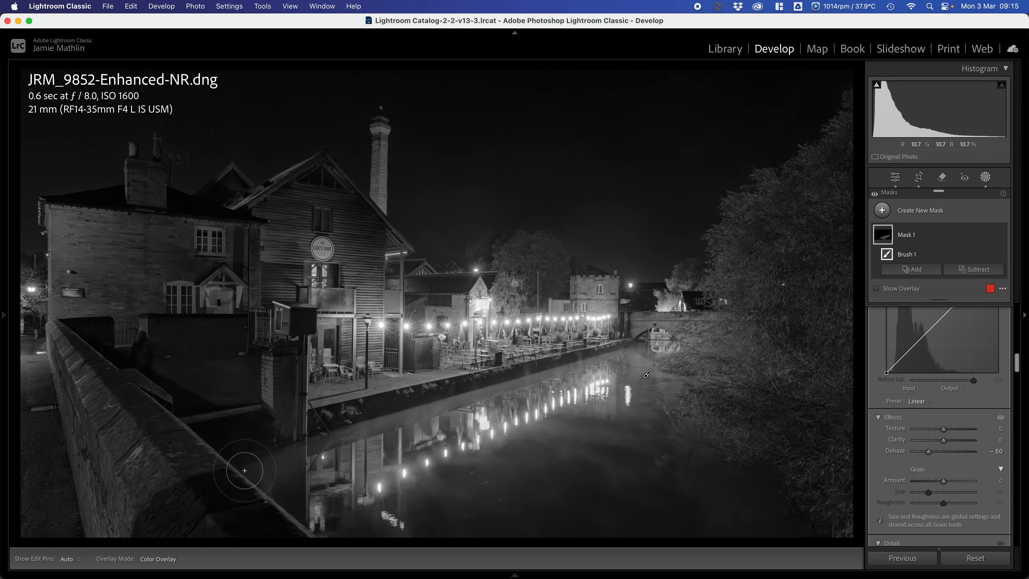
scroll(244, 471, up, 5)
mouse_move(255, 466)
mouse_down()
mouse_move(290, 467)
mouse_move(386, 510)
mouse_up()
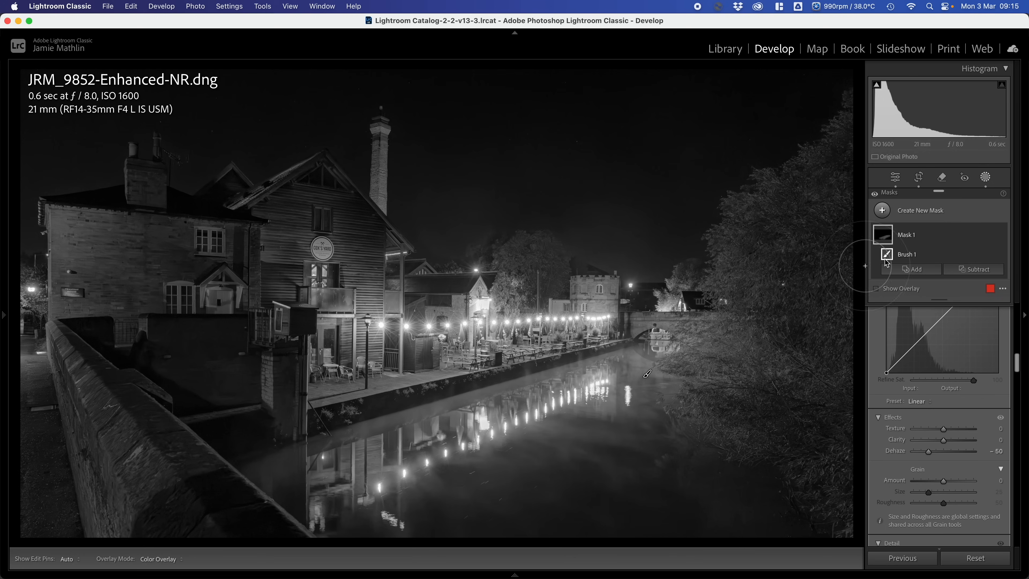
scroll(932, 497, up, 10)
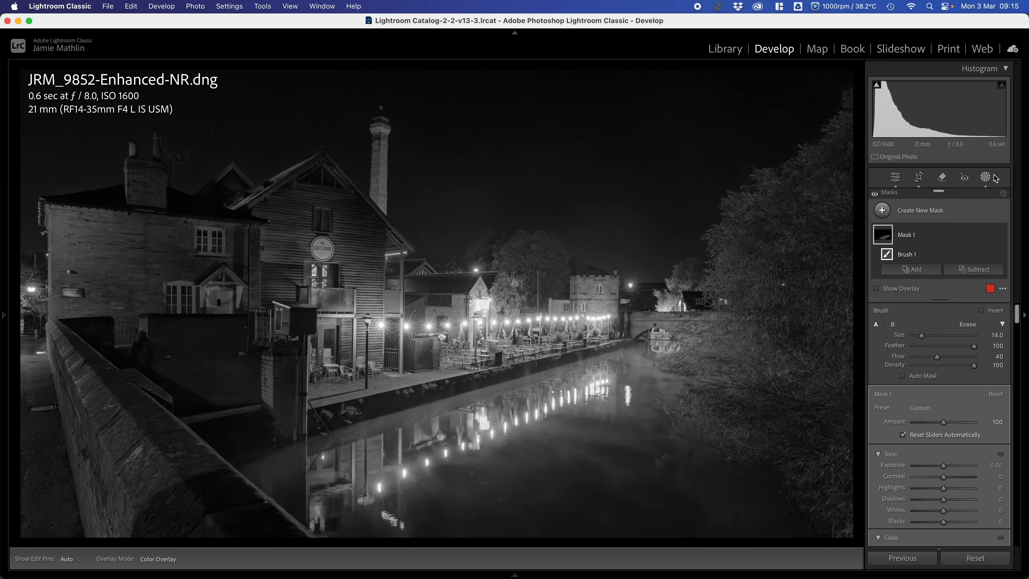
click(986, 178)
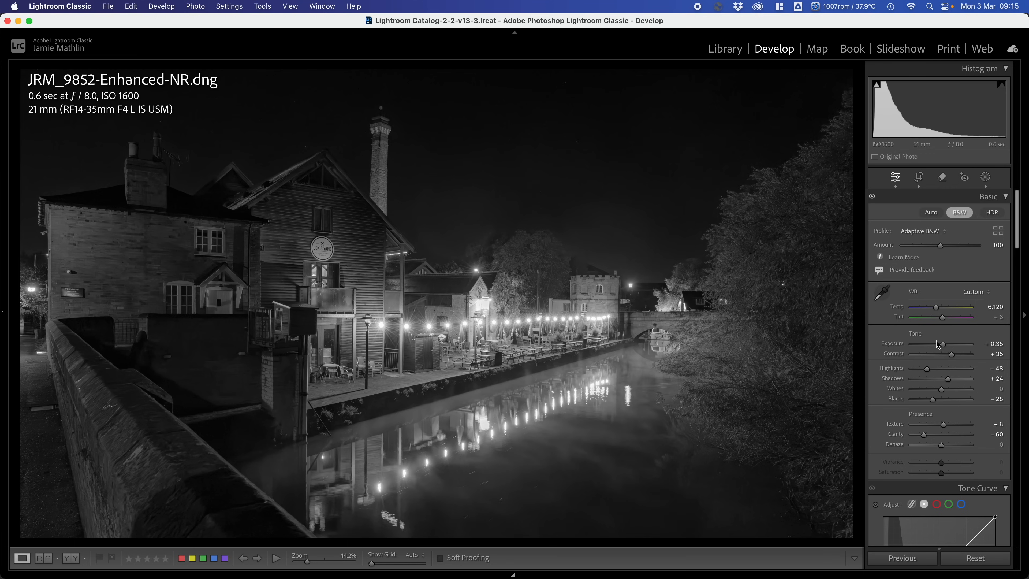
- Set the Sharpening Amount to 60
scroll(948, 366, down, 2)
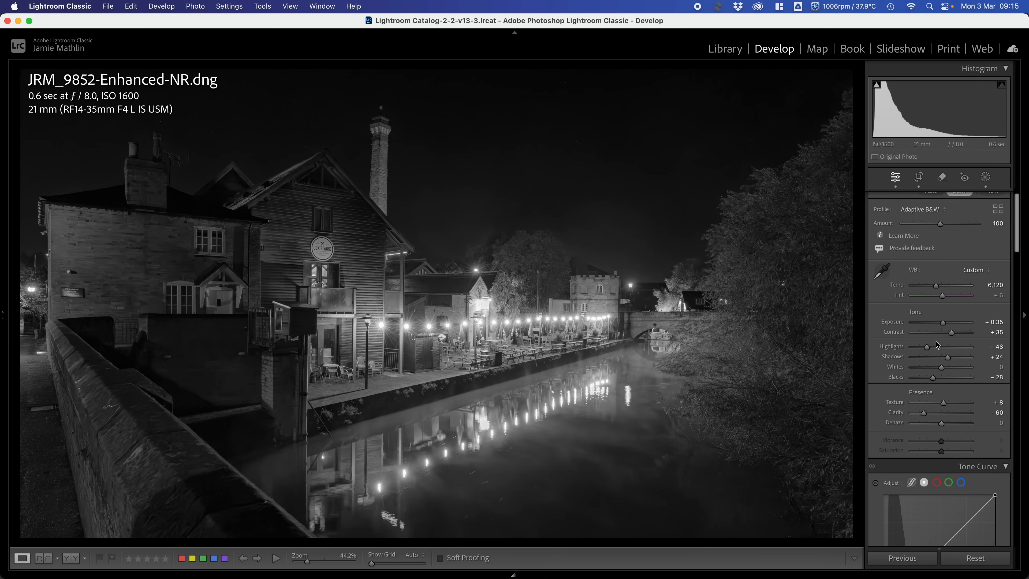
scroll(936, 341, down, 10)
scroll(936, 341, down, 5)
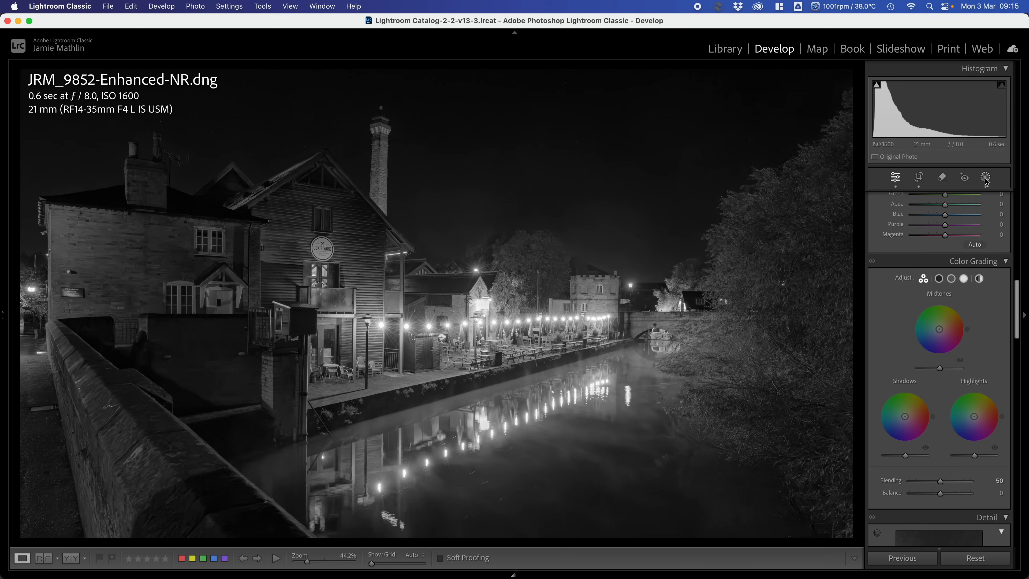
scroll(958, 337, down, 5)
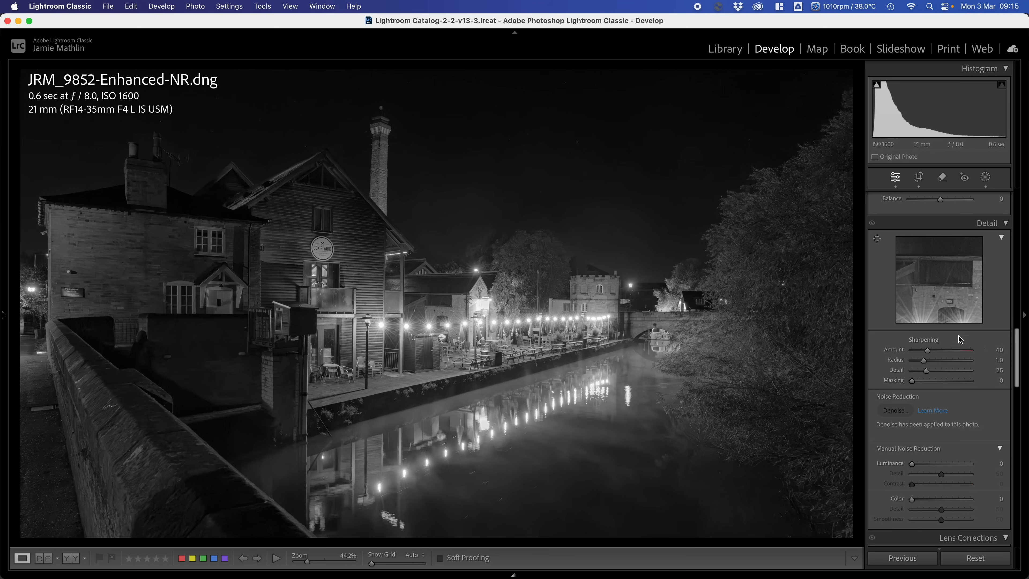
click(936, 351)
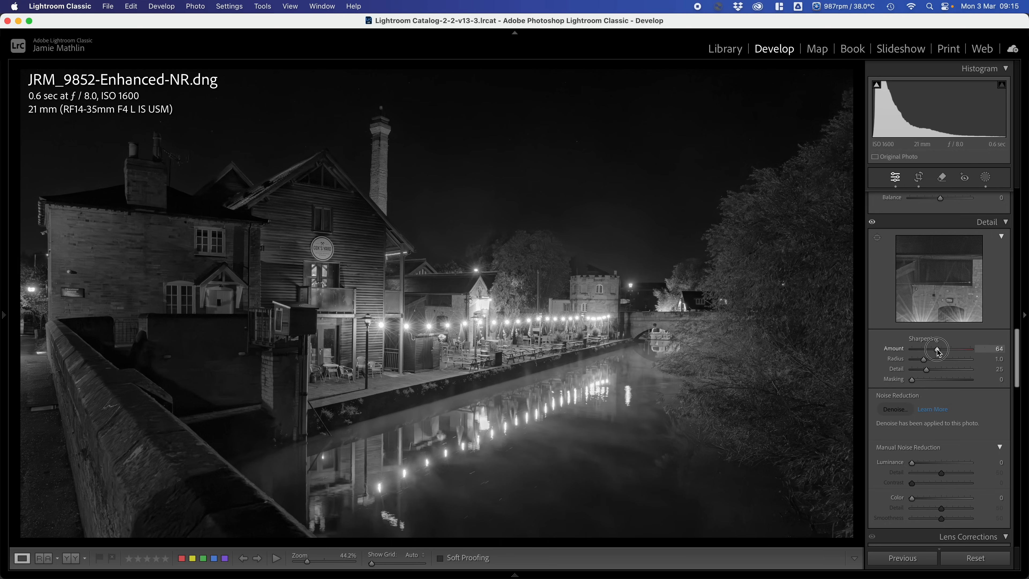
drag(938, 353, 936, 353)
click(987, 350)
text(60)
key(Return)
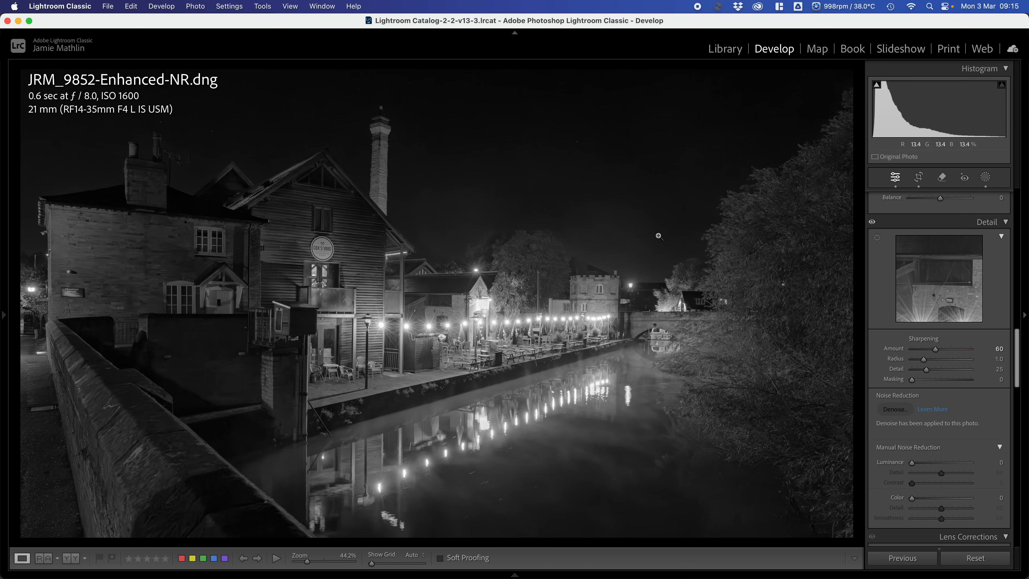
- Set manual Luminance noise reduction to 29 and try out the Sharpening Masking threshold
click(462, 227)
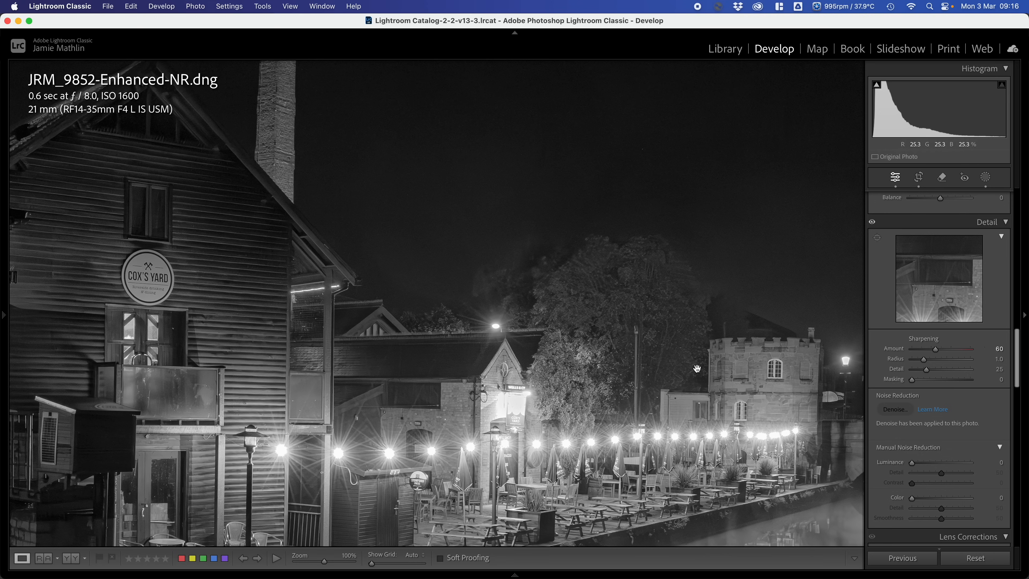
click(918, 464)
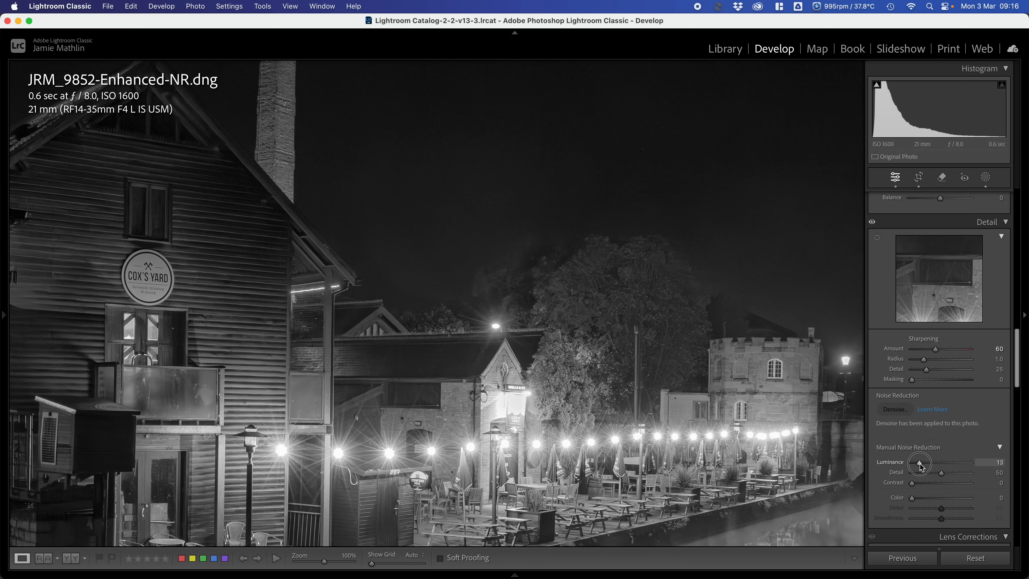
drag(922, 468, 931, 470)
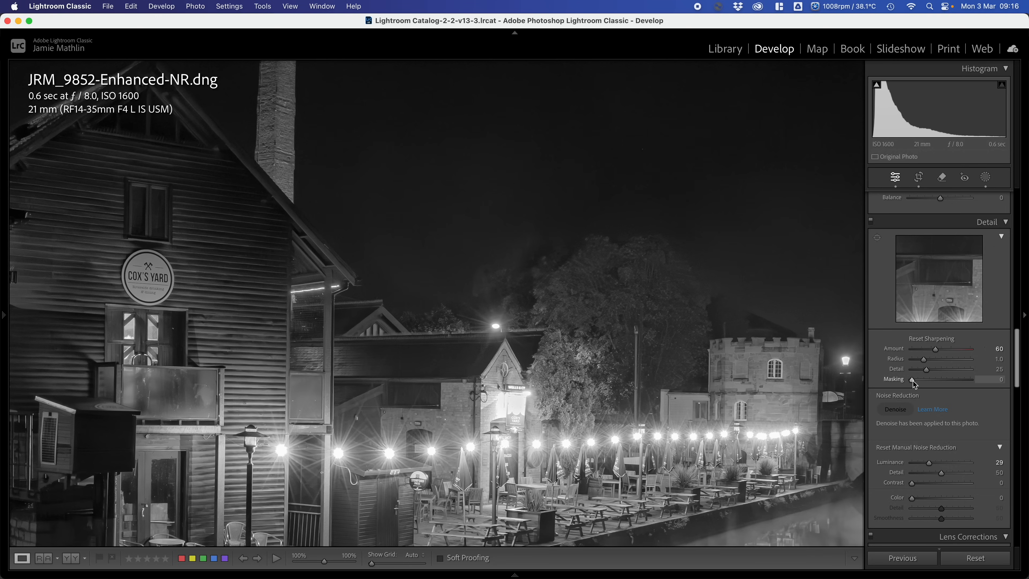
drag(913, 382, 944, 388)
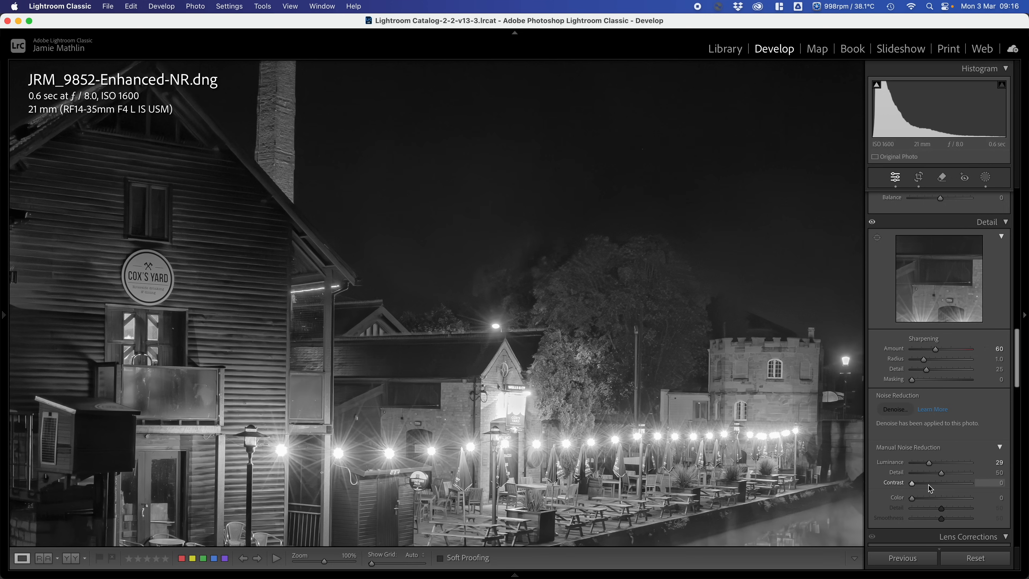
- Set the Contrast of the manual Luminance noise reduction to 65
click(944, 486)
click(965, 484)
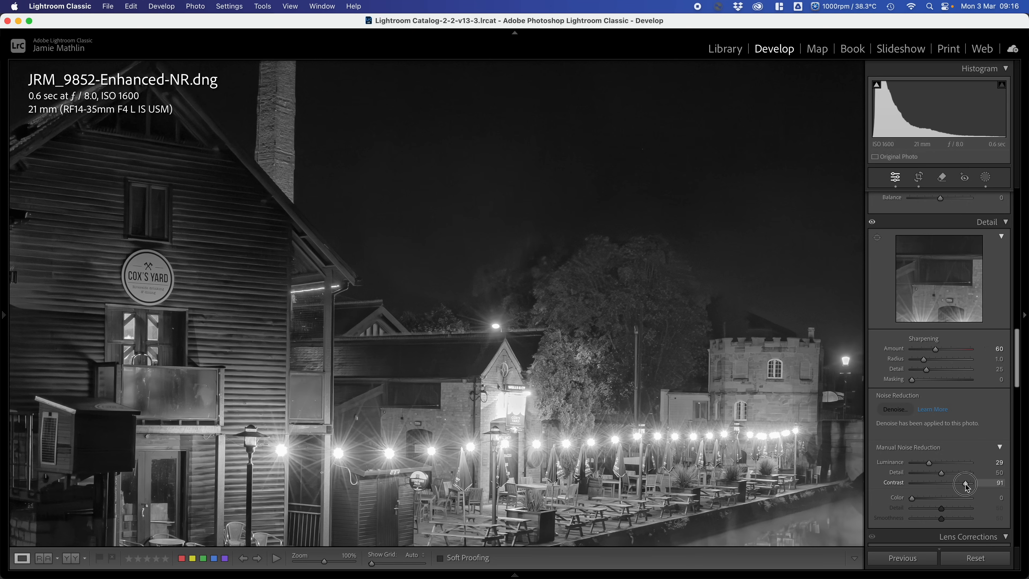
double_click(967, 485)
drag(961, 488, 950, 485)
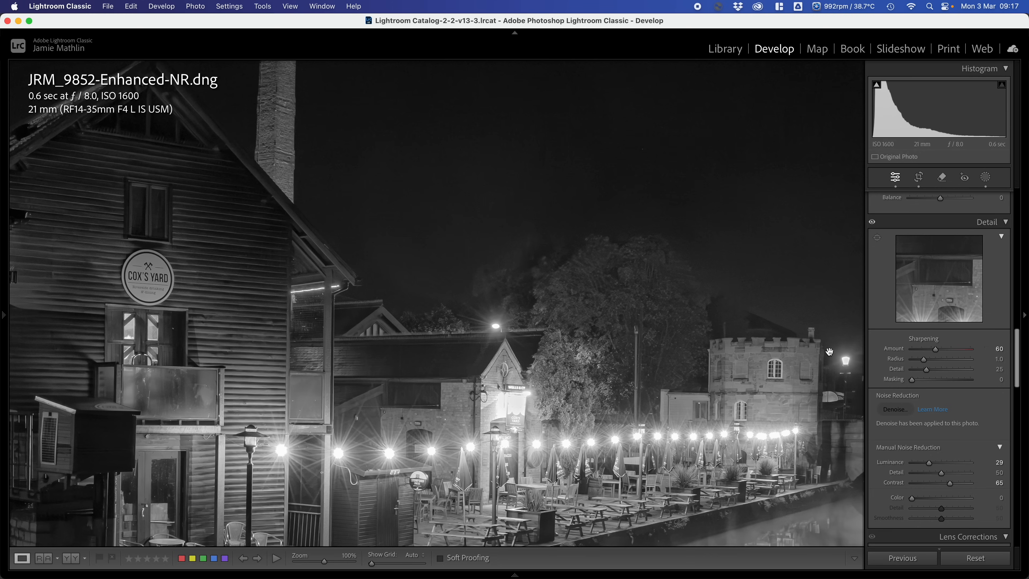
click(558, 298)
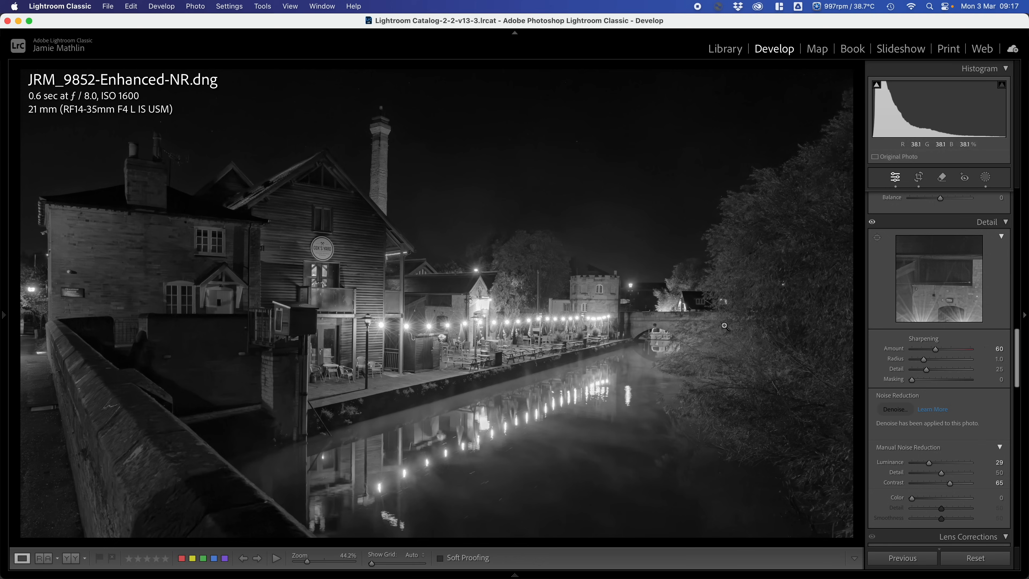
- Add a new radial gradient mask as a wide ellipse centred on the riverside terrace, covering the buildings and most of the river
click(985, 177)
click(920, 217)
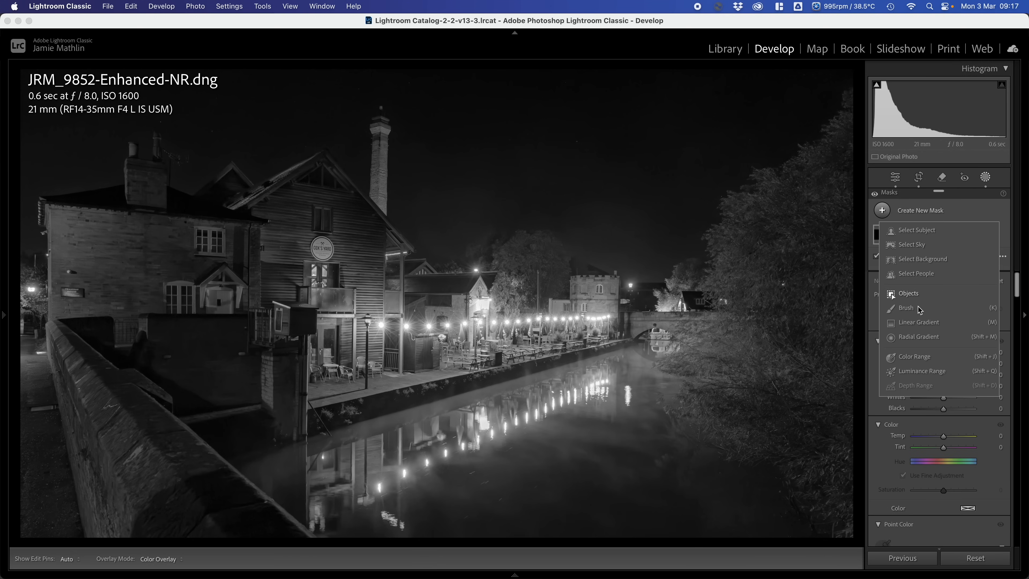
click(917, 335)
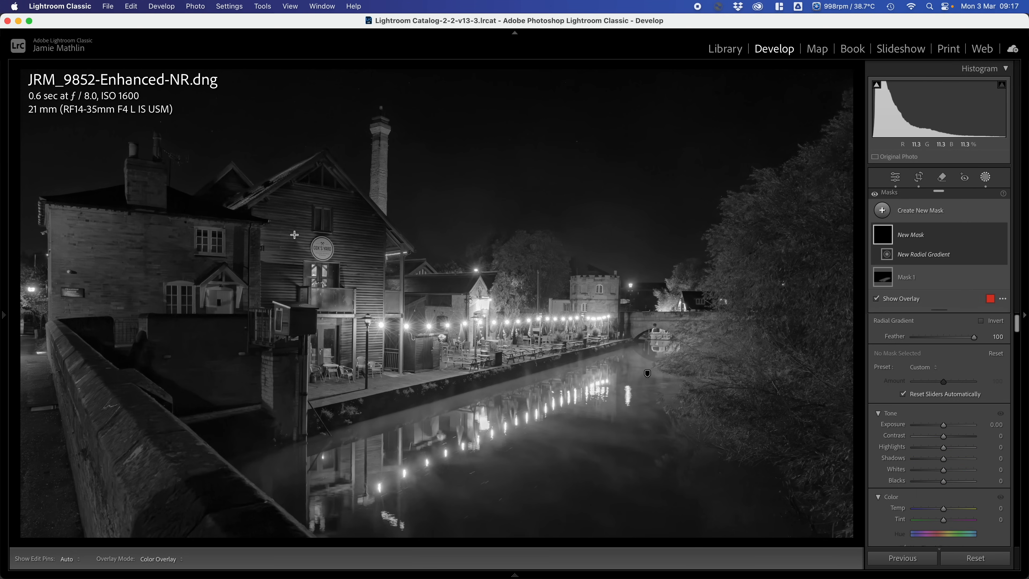
drag(282, 212, 804, 415)
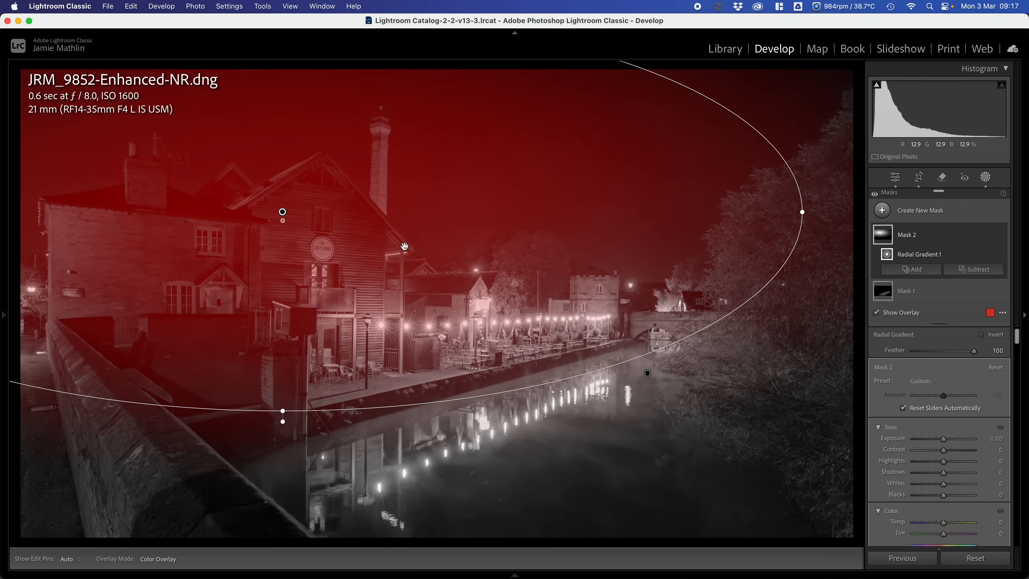
drag(283, 212, 430, 314)
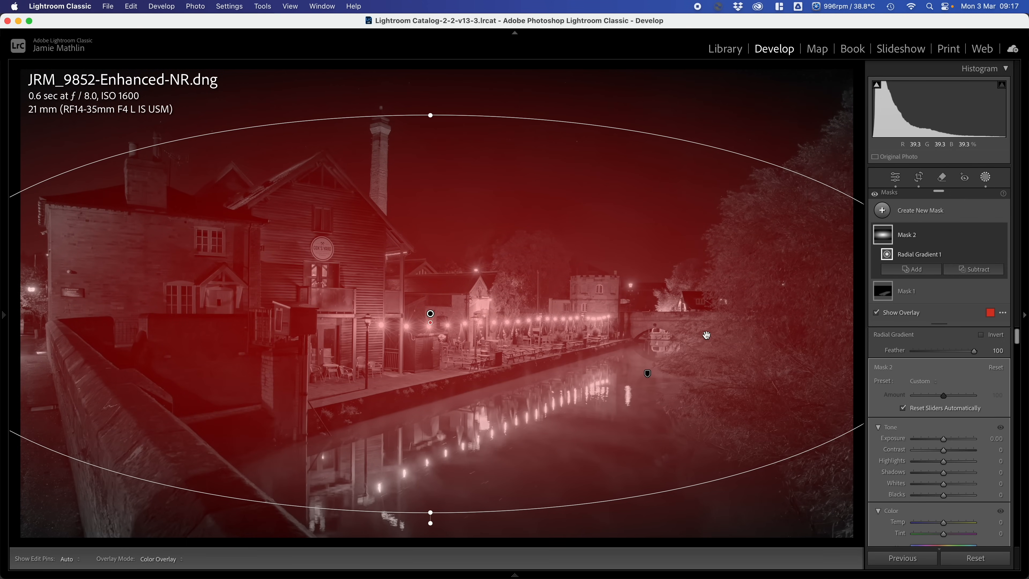
- Set the terrace radial mask's Exposure to 0.21, Shadows to 24 and Highlights to -14
click(944, 441)
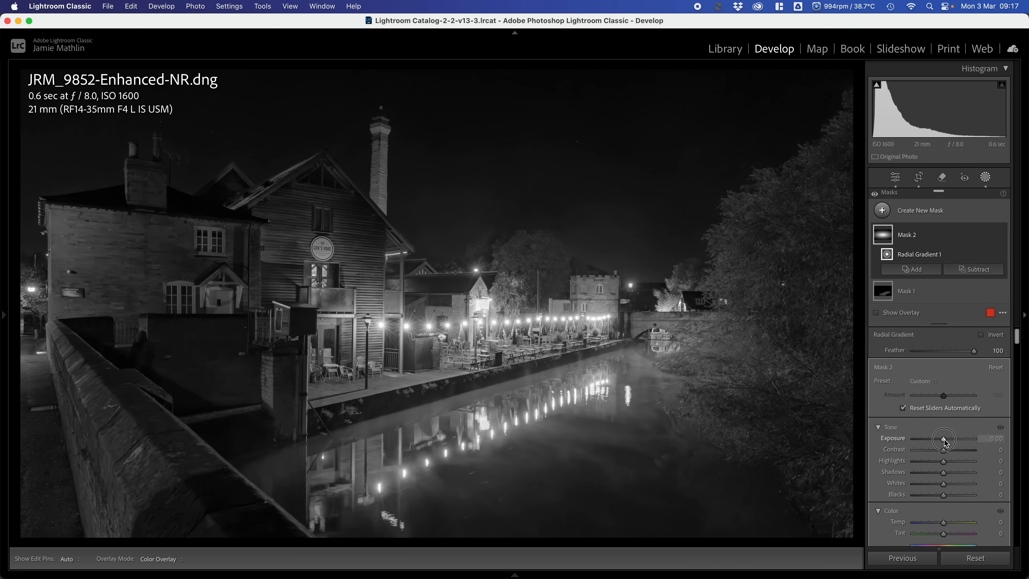
drag(945, 443, 947, 443)
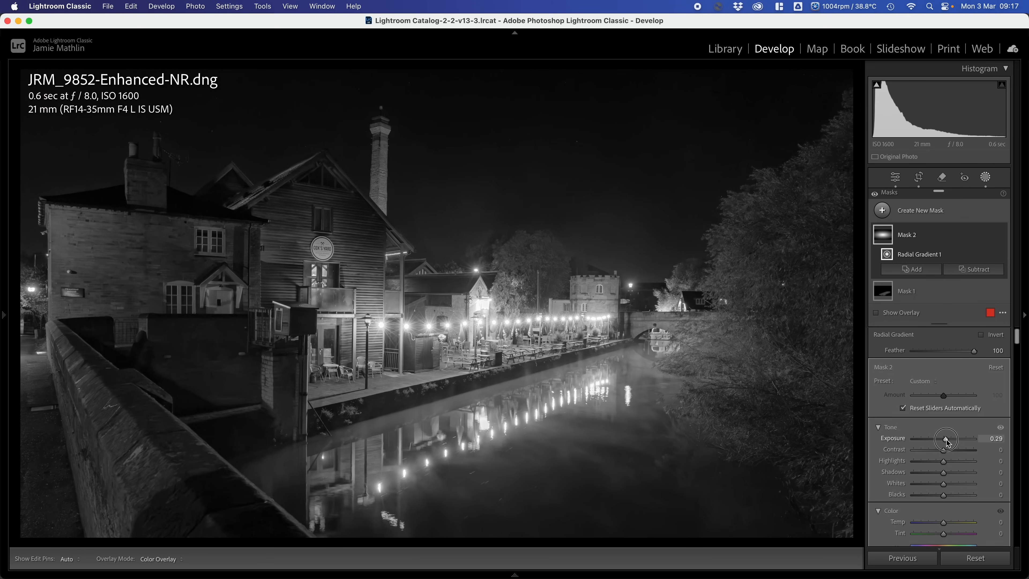
click(948, 442)
click(955, 475)
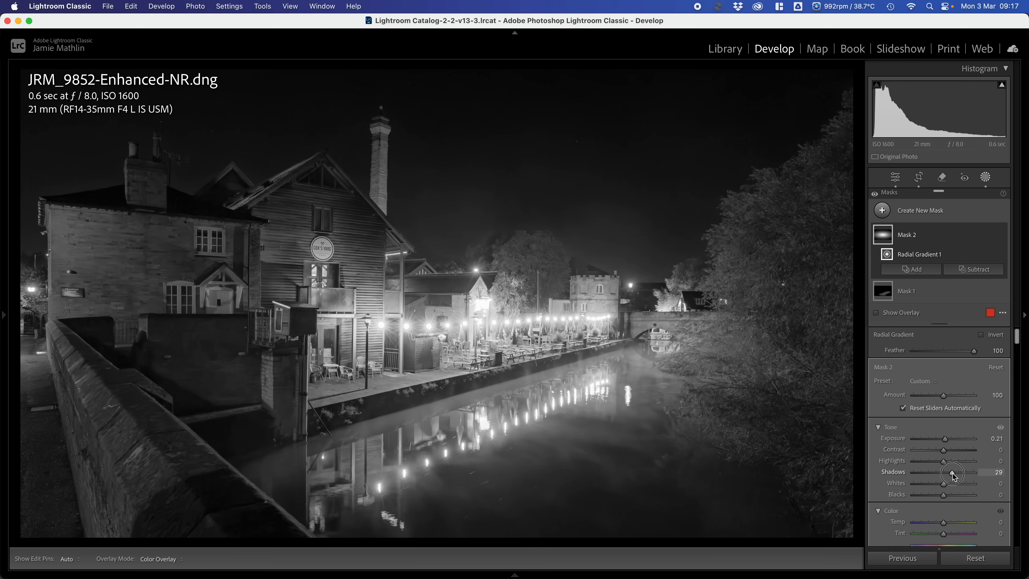
drag(955, 476, 940, 463)
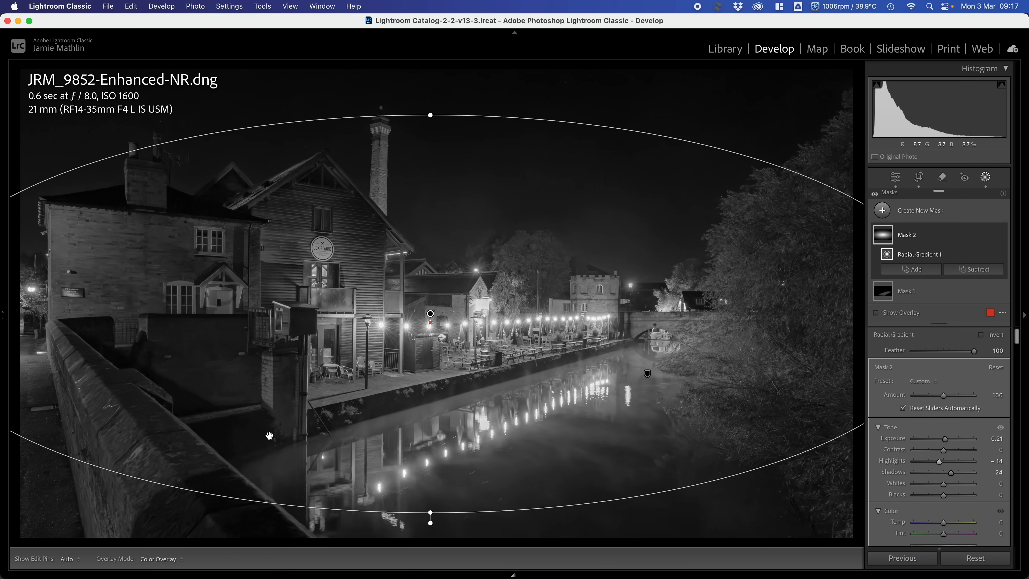
- Look over the photo's edit history, keeping the current edit state
mouse_move(4, 322)
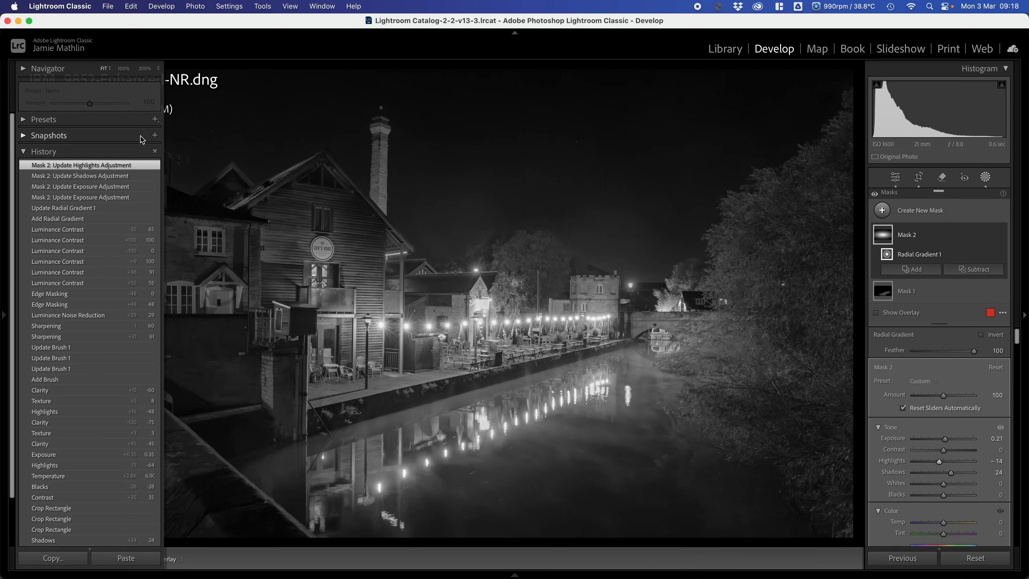
click(8, 320)
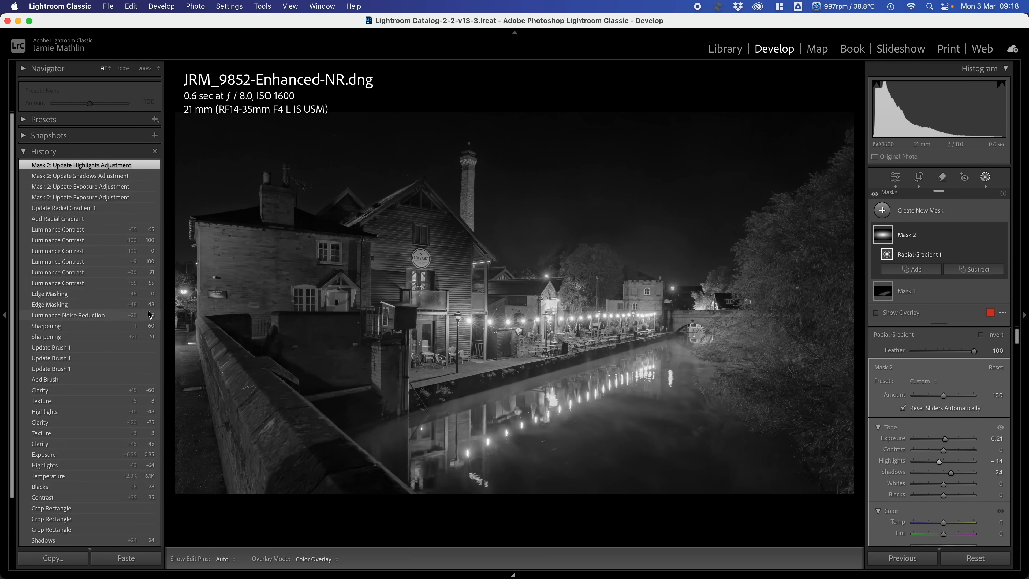
click(10, 323)
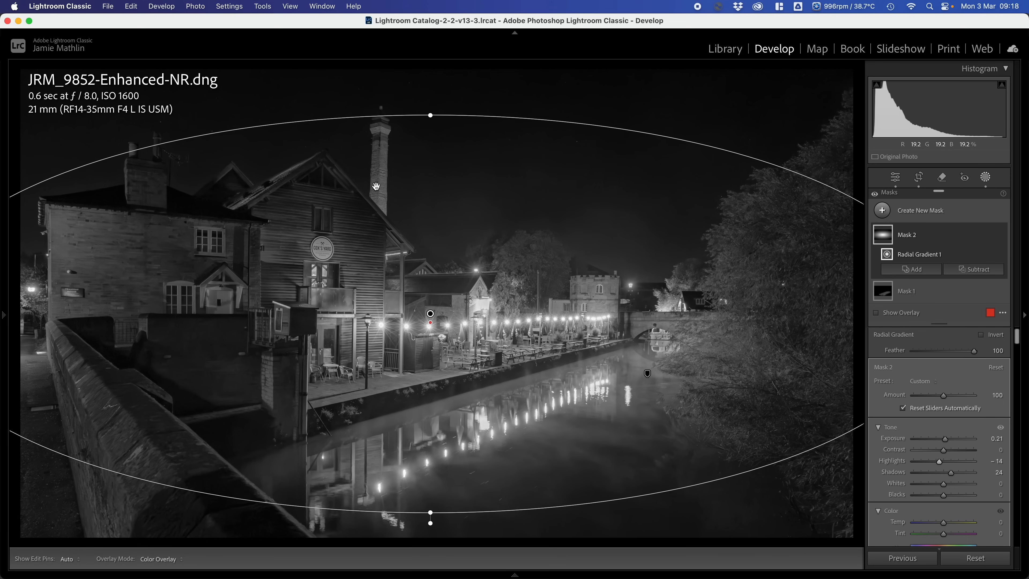
- Add a new Objects mask that selects the tall brick chimney behind the timber building
click(930, 210)
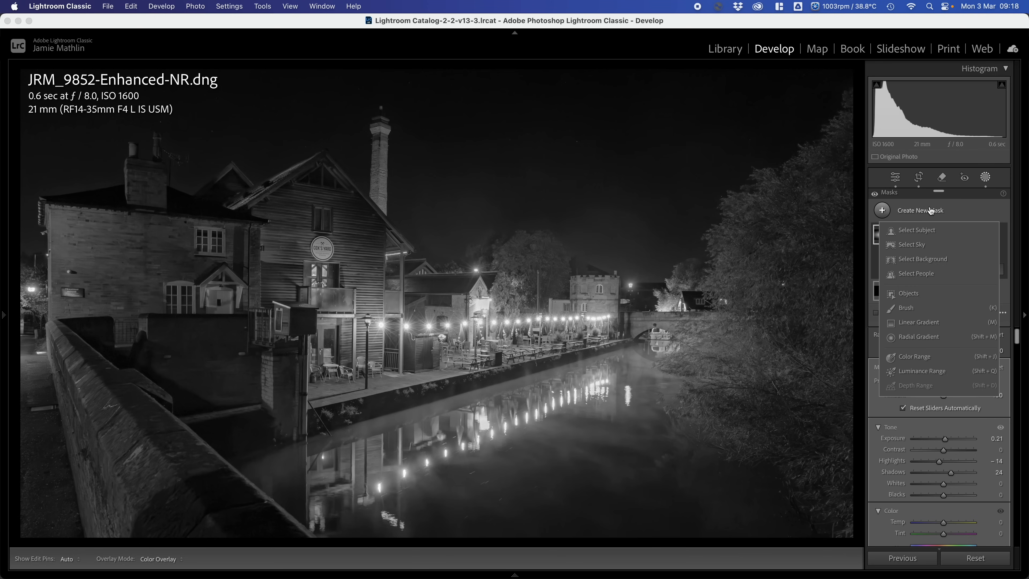
click(907, 293)
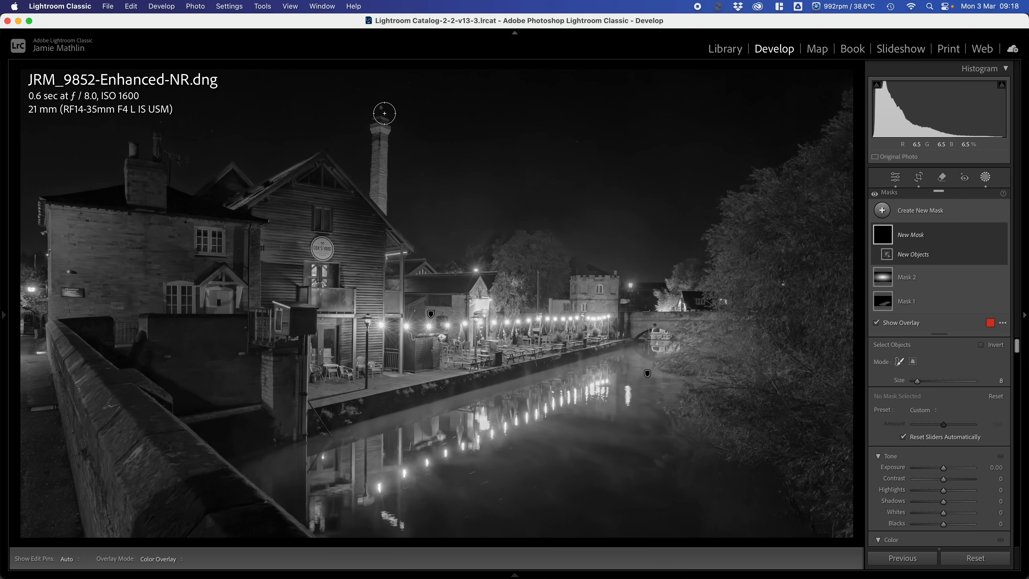
mouse_move(382, 111)
mouse_down()
mouse_move(382, 207)
mouse_move(379, 115)
mouse_up()
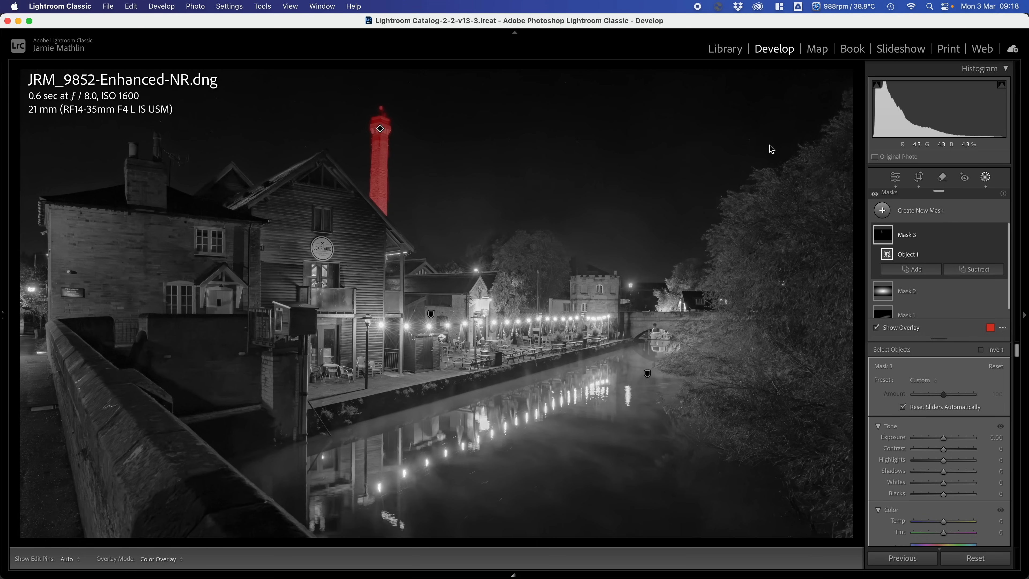
- Set the chimney mask's Exposure to 0.34 and Clarity to 21, raise its Contrast slightly, and leave masking
click(944, 440)
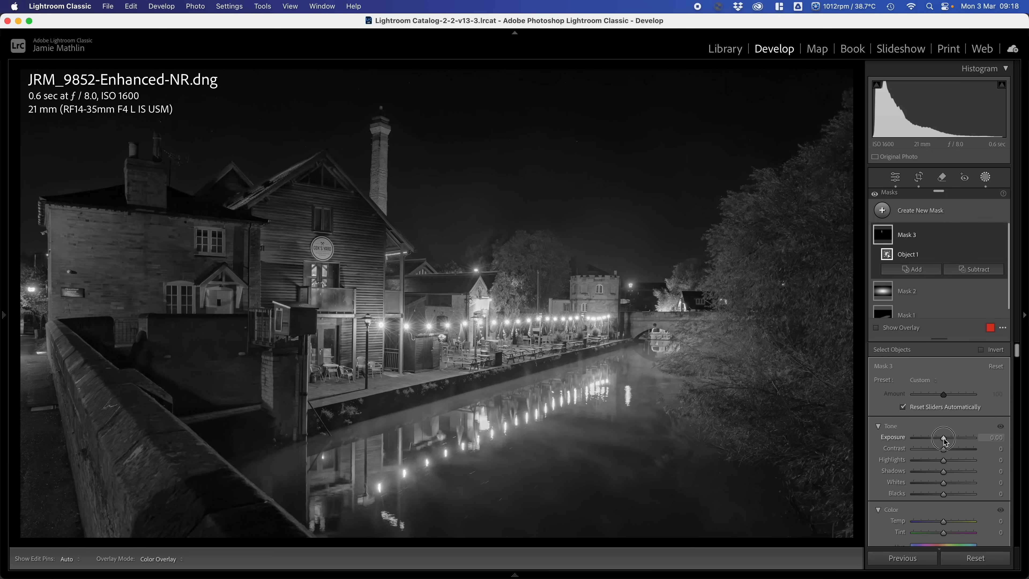
drag(945, 442, 945, 442)
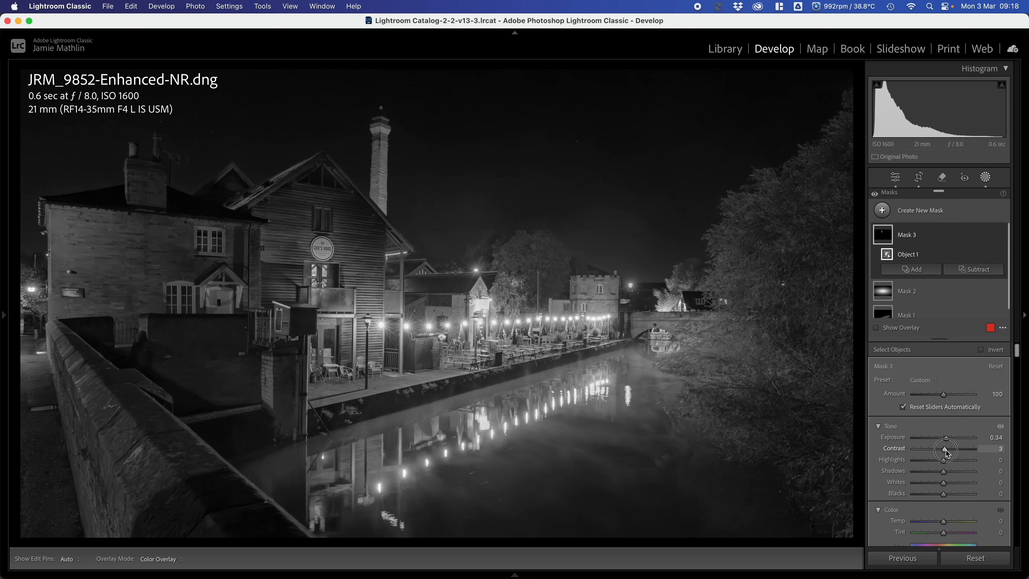
scroll(948, 466, down, 10)
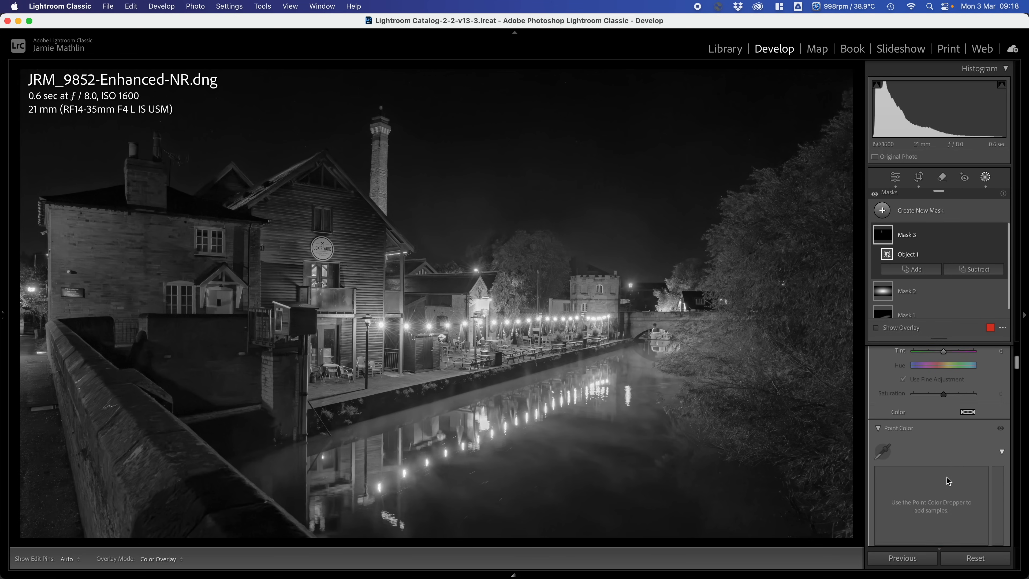
scroll(949, 481, down, 10)
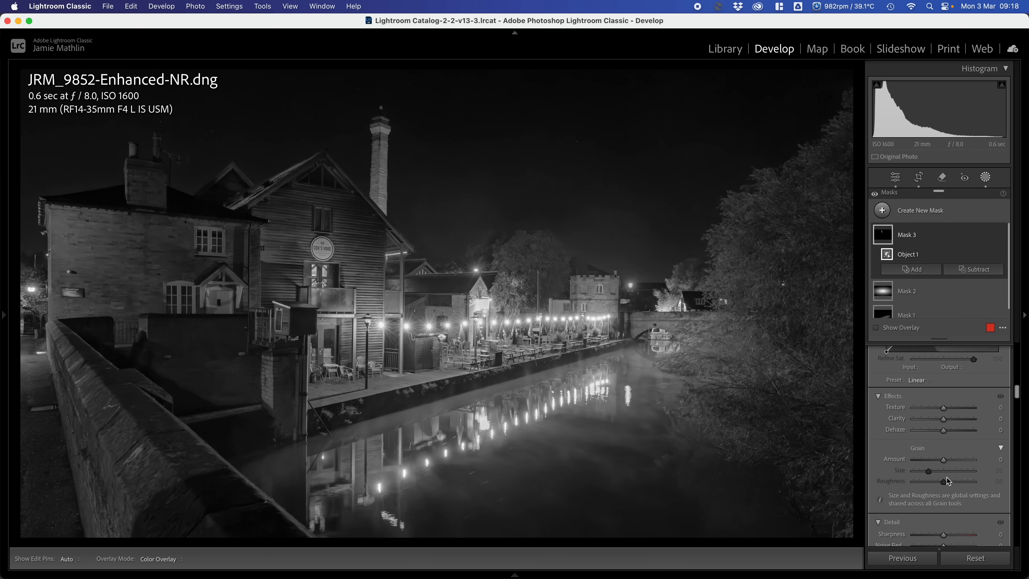
drag(944, 419, 950, 419)
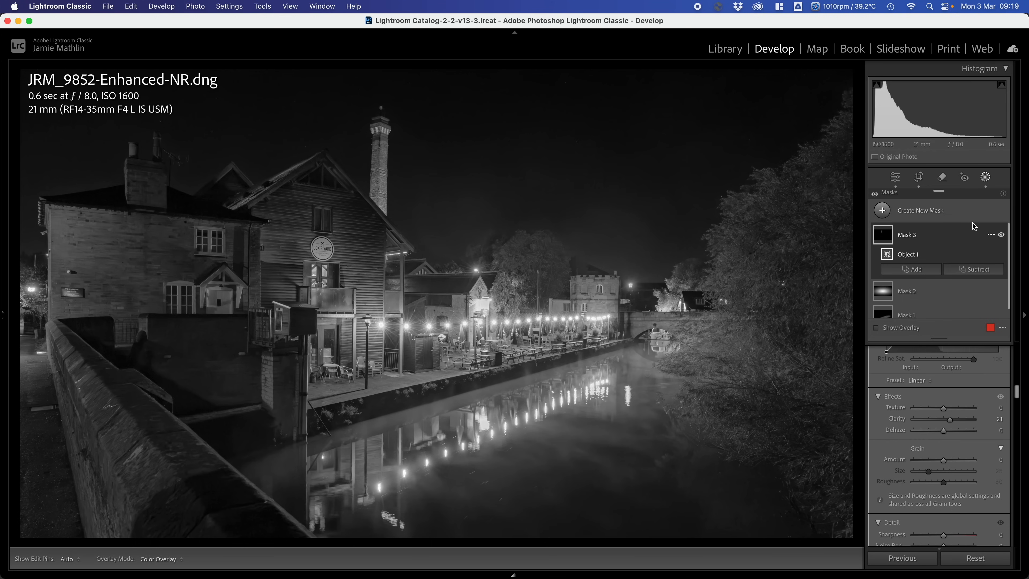
click(985, 180)
- Straighten the perspective with Guided Upright, drawing vertical guides along the chimney and the distant tower's edge, and preview the photo full screen
scroll(926, 388, down, 10)
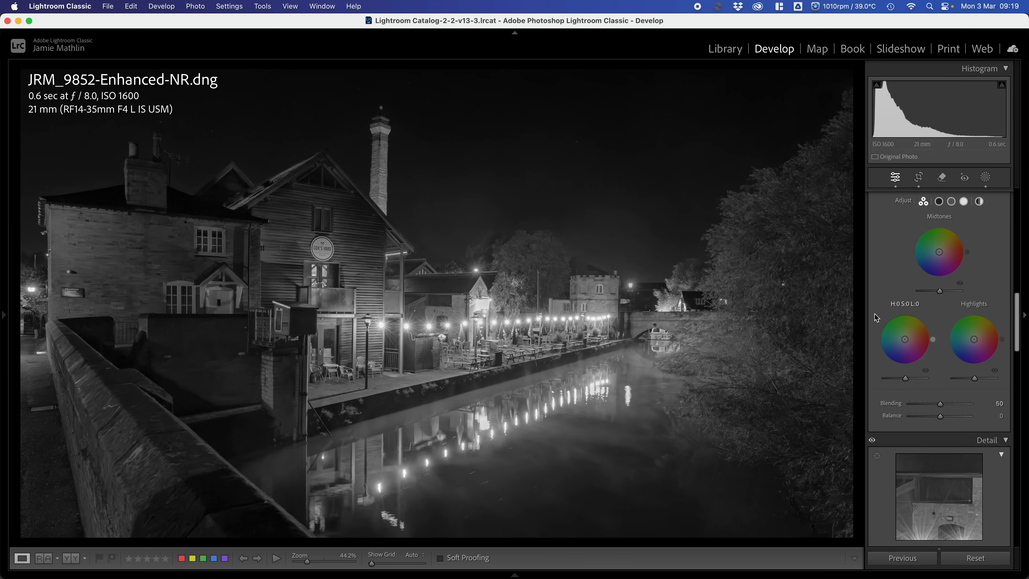
scroll(925, 390, down, 10)
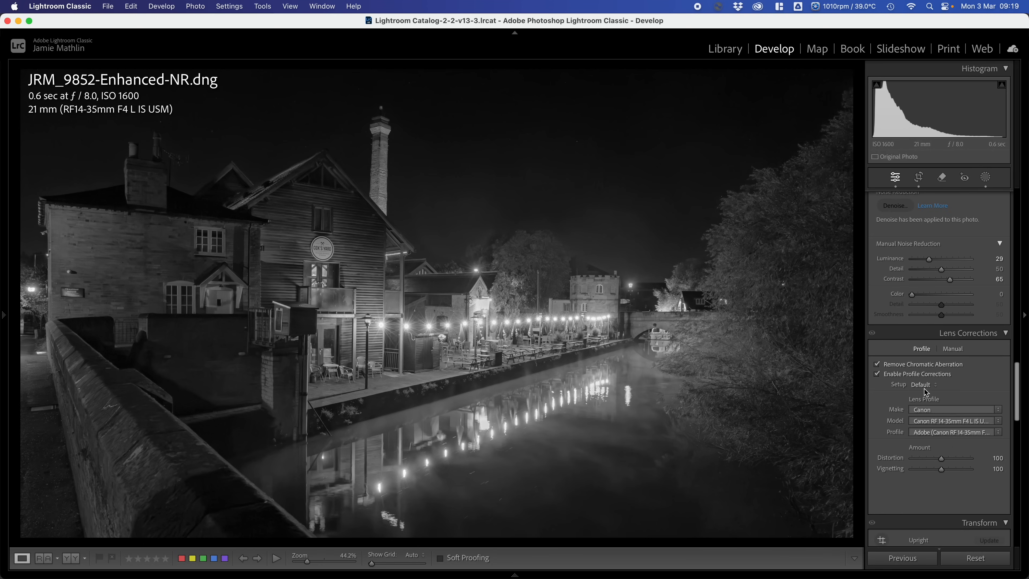
scroll(924, 389, up, 10)
scroll(924, 388, up, 10)
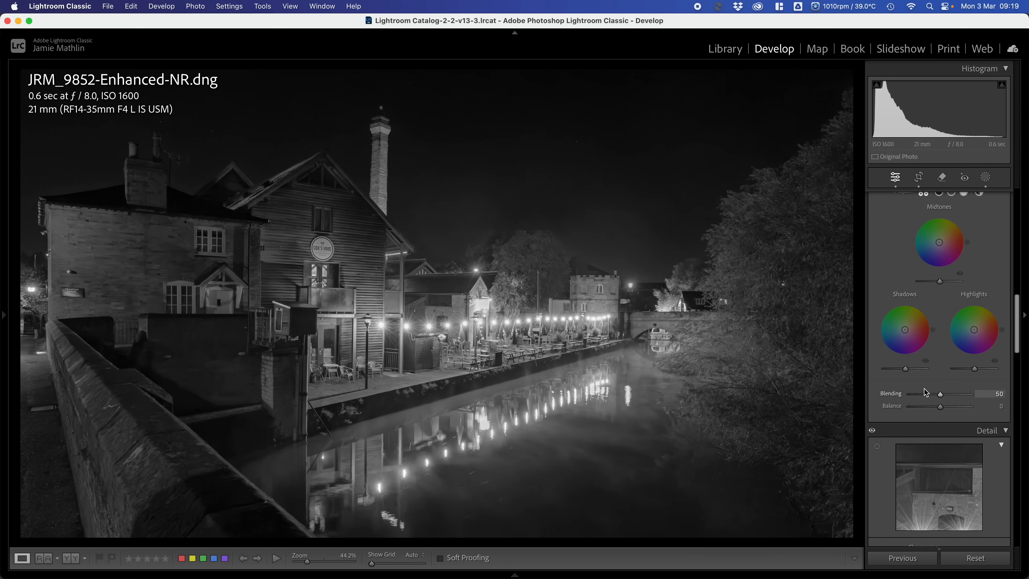
scroll(926, 381, down, 20)
scroll(925, 377, down, 6)
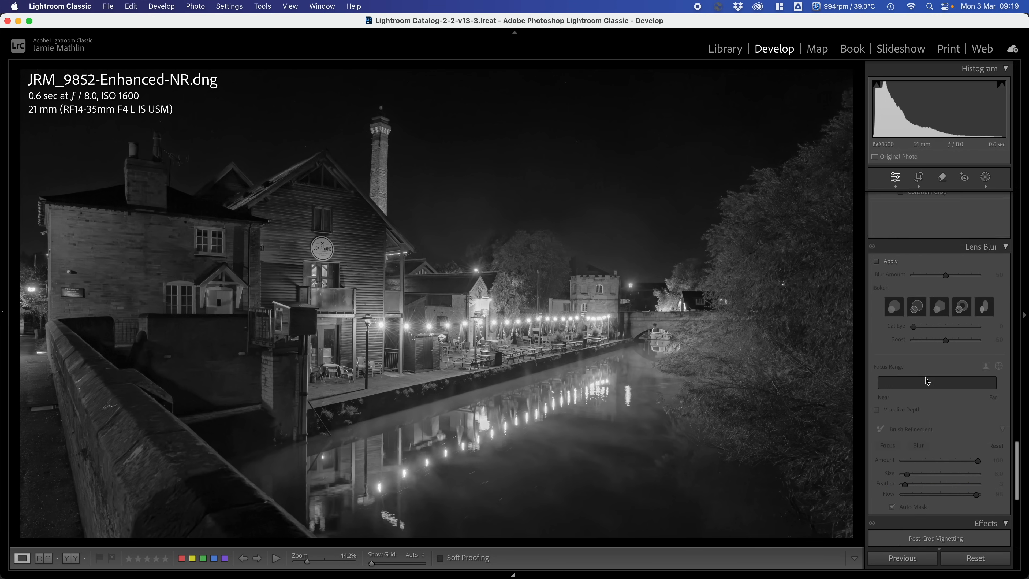
scroll(926, 377, up, 3)
scroll(926, 378, down, 5)
scroll(926, 377, up, 5)
scroll(925, 378, up, 3)
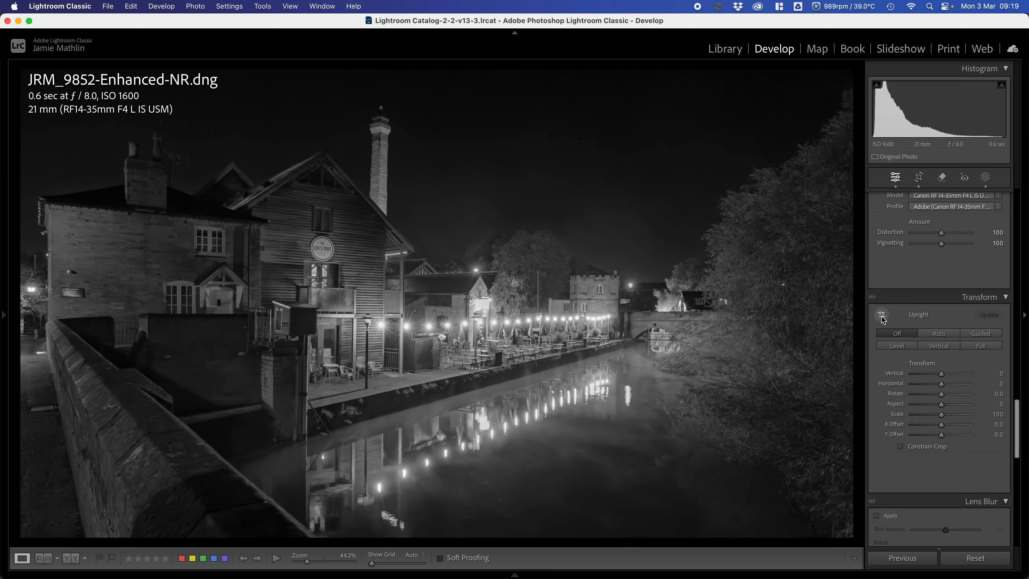
click(981, 333)
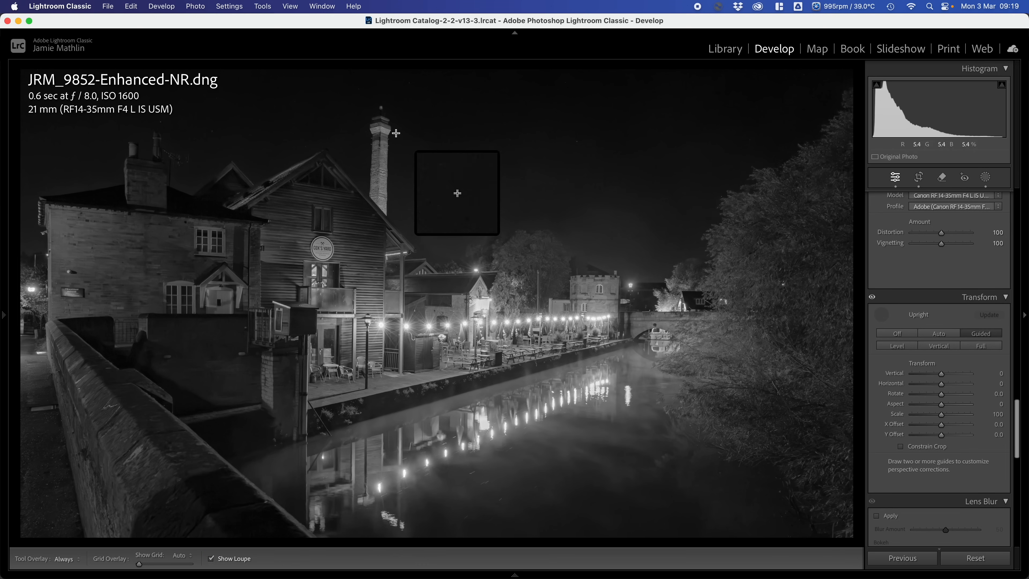
drag(380, 133, 378, 205)
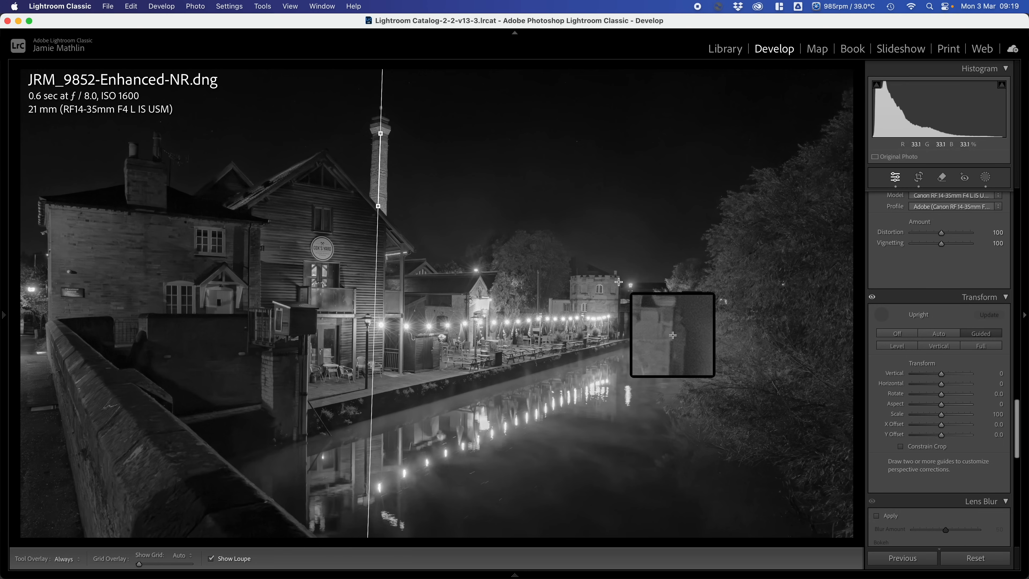
click(618, 282)
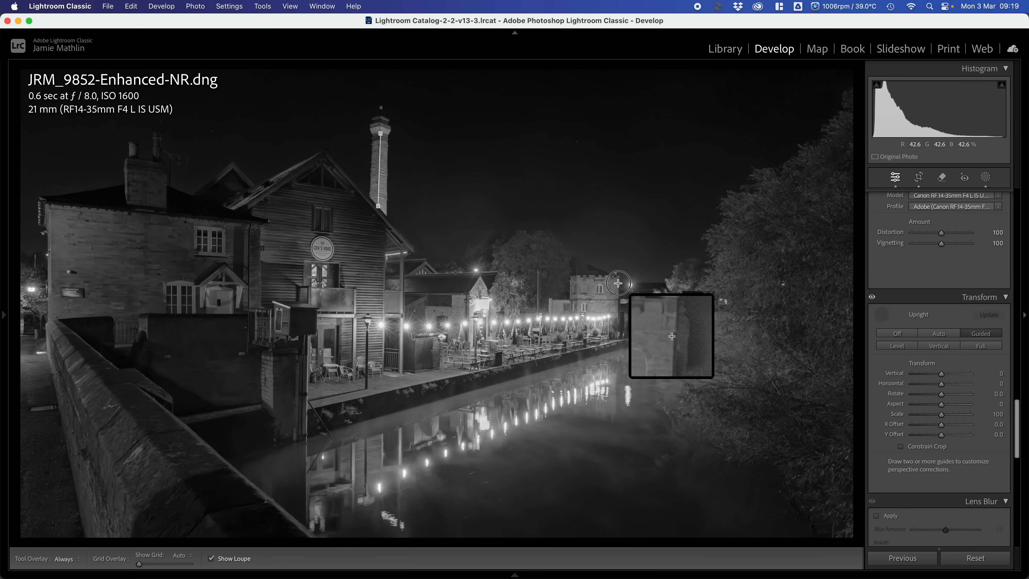
drag(618, 283, 618, 334)
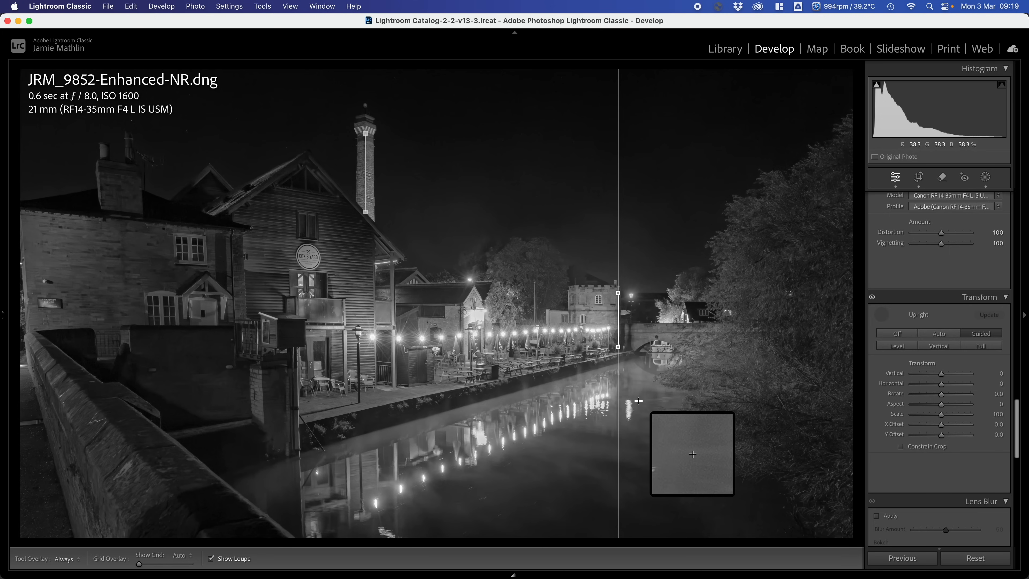
click(881, 320)
key(f)
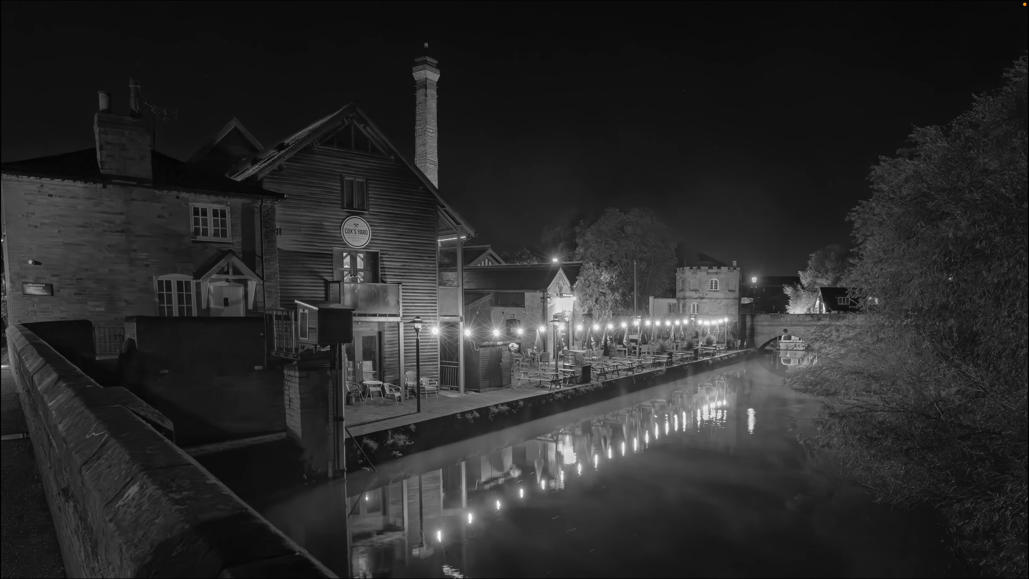
key(f)
- Add a Highlight Priority post-crop vignette with Amount -21 and Feather 100
scroll(972, 355, down, 10)
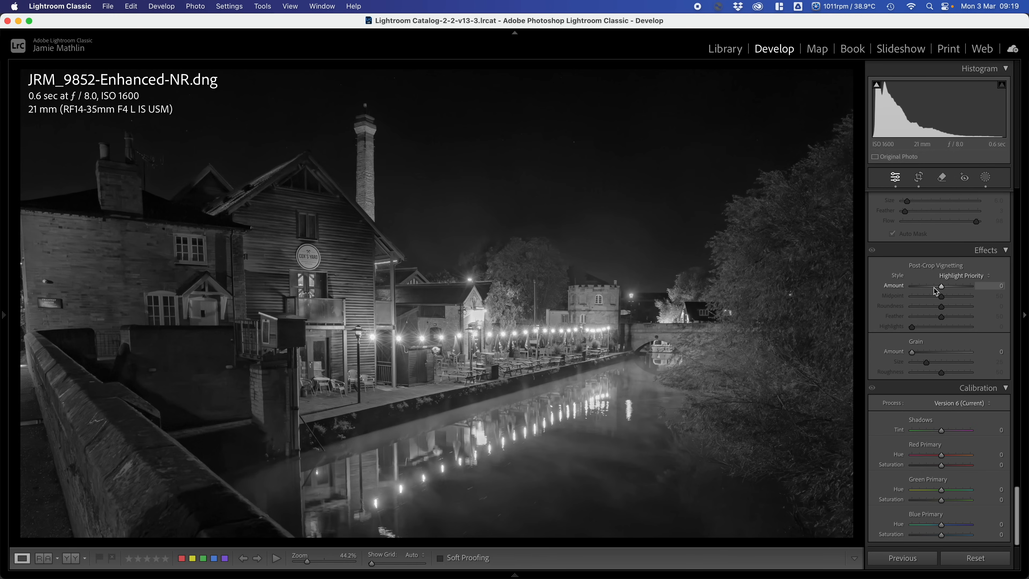
click(934, 287)
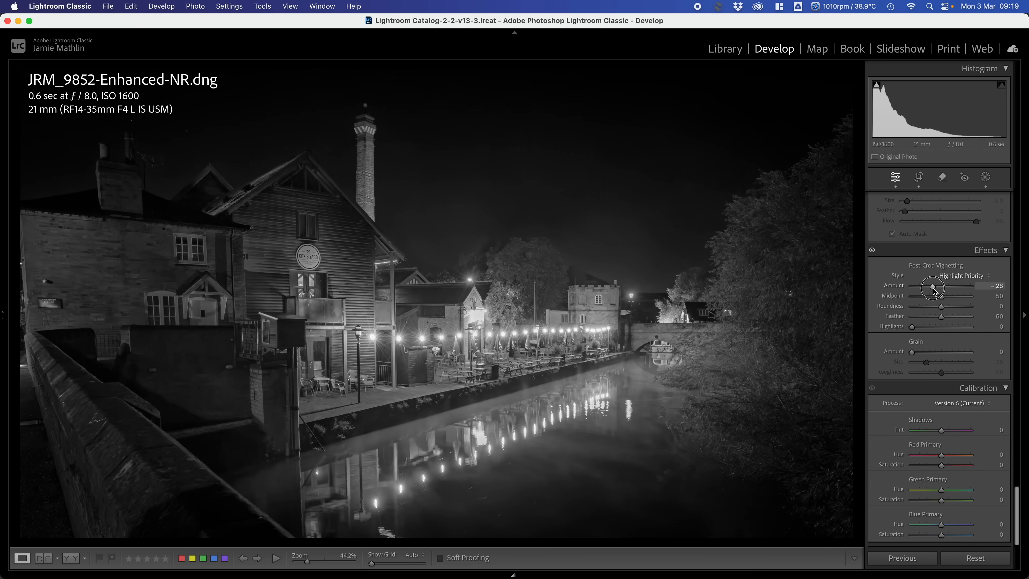
drag(935, 290, 937, 291)
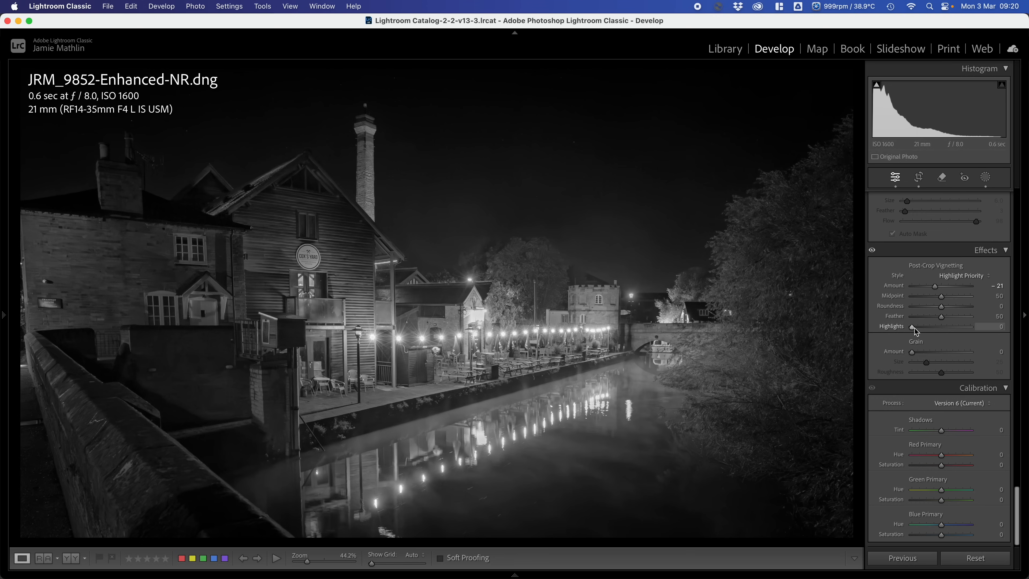
drag(941, 316, 1019, 317)
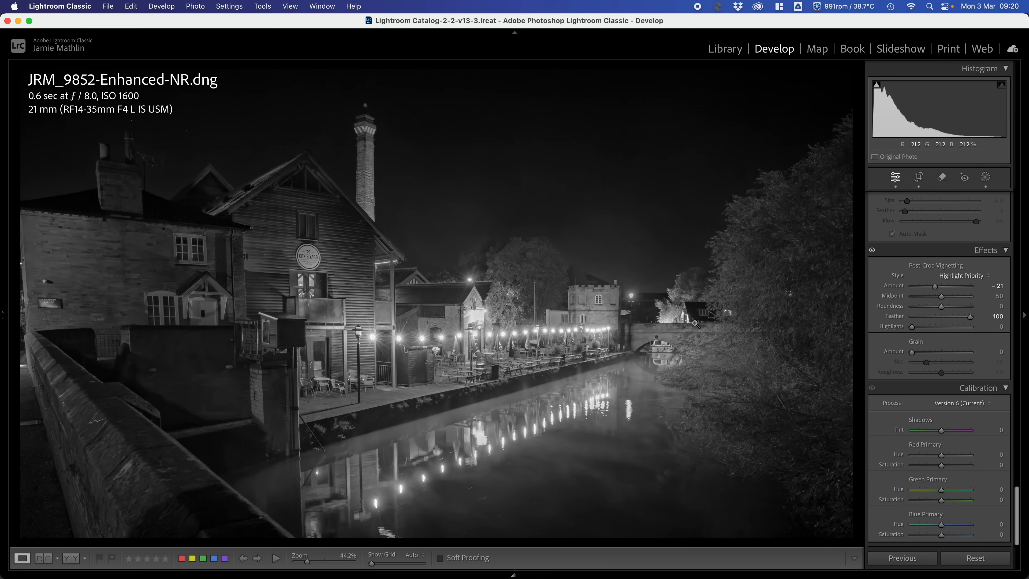
key(f)
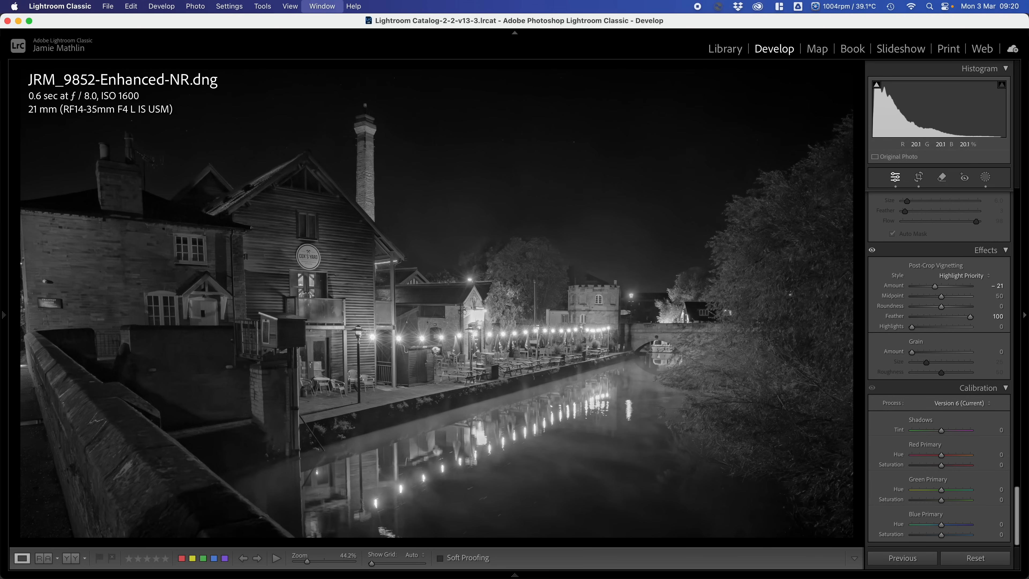